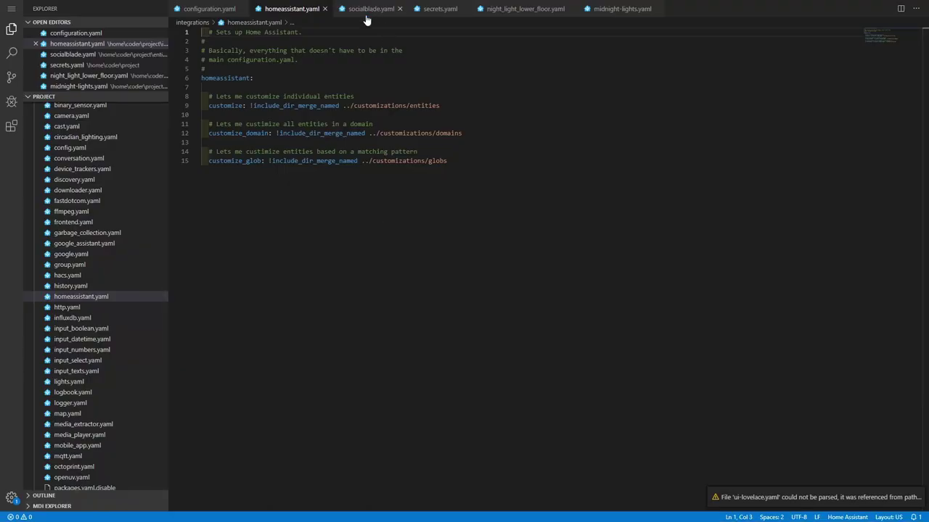
Cycle through the open YAML tabs, close secrets.yaml, and return to configuration.yaml.
click(367, 16)
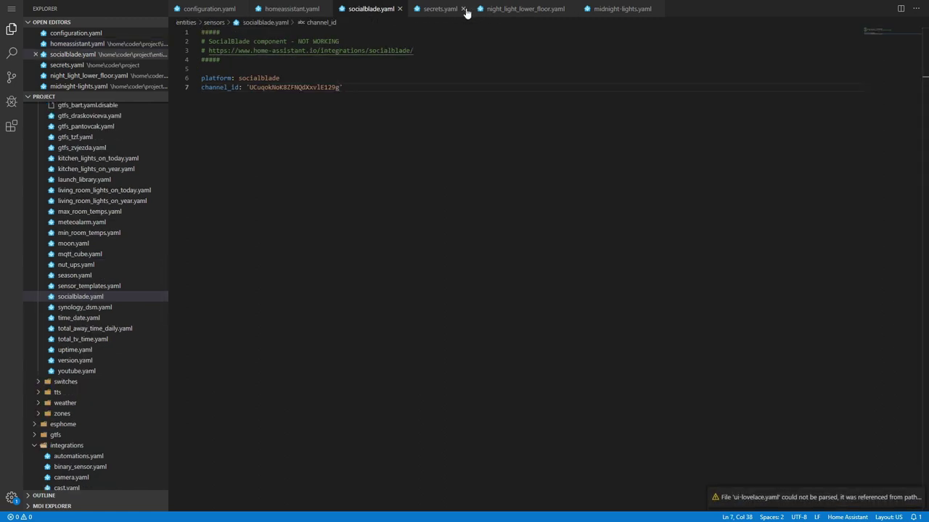
click(463, 9)
click(481, 9)
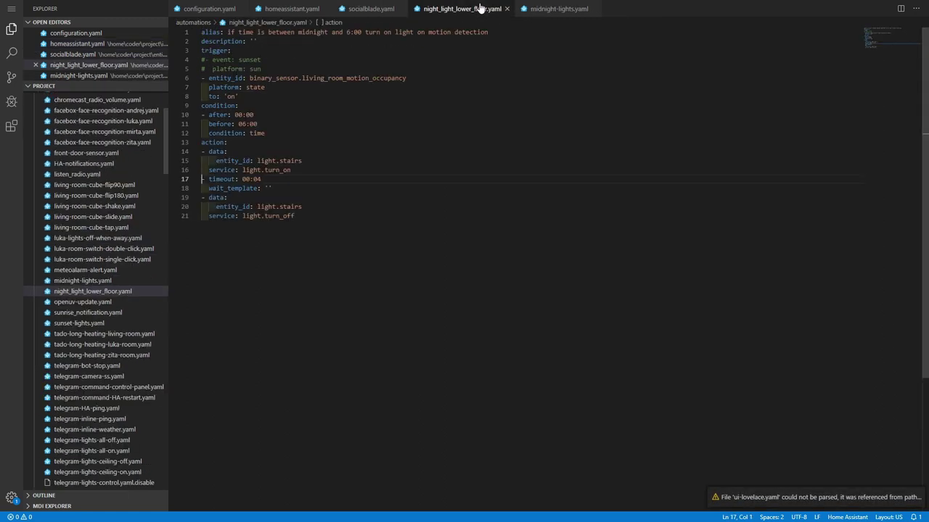
click(532, 9)
click(447, 9)
click(370, 9)
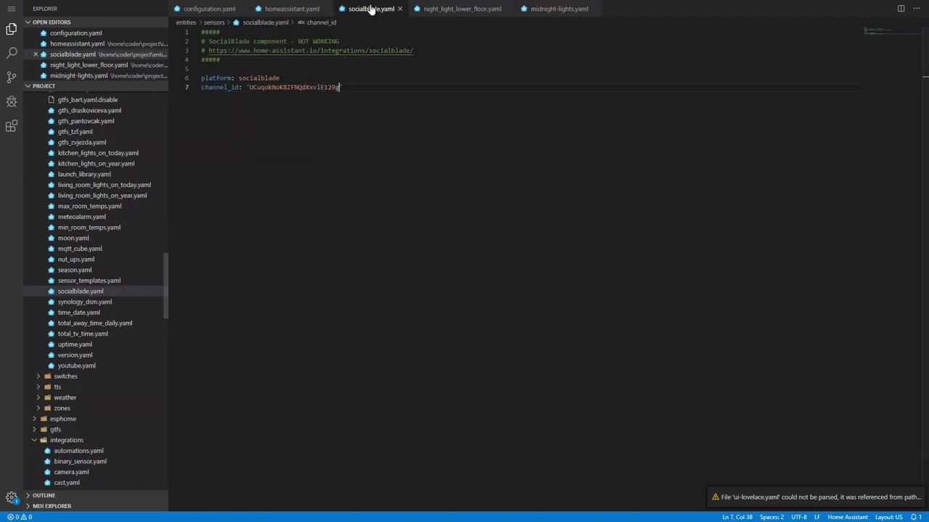
click(299, 9)
click(199, 7)
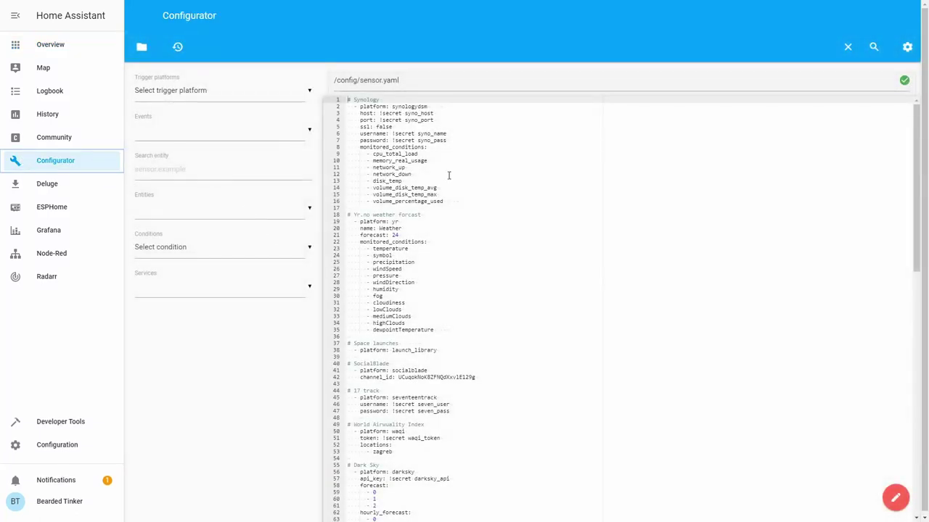
Browse from the root into the config folder and open automations.yaml.
scroll(454, 224, down, 6)
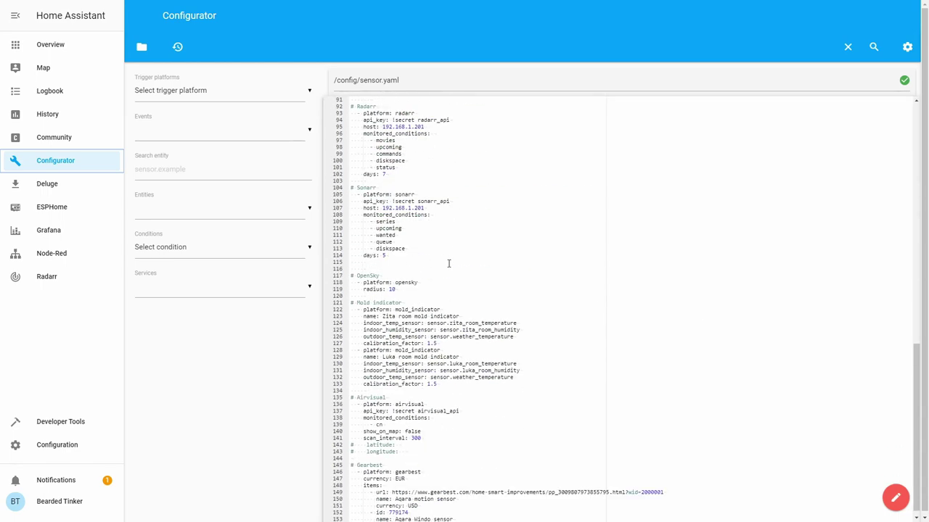
click(141, 46)
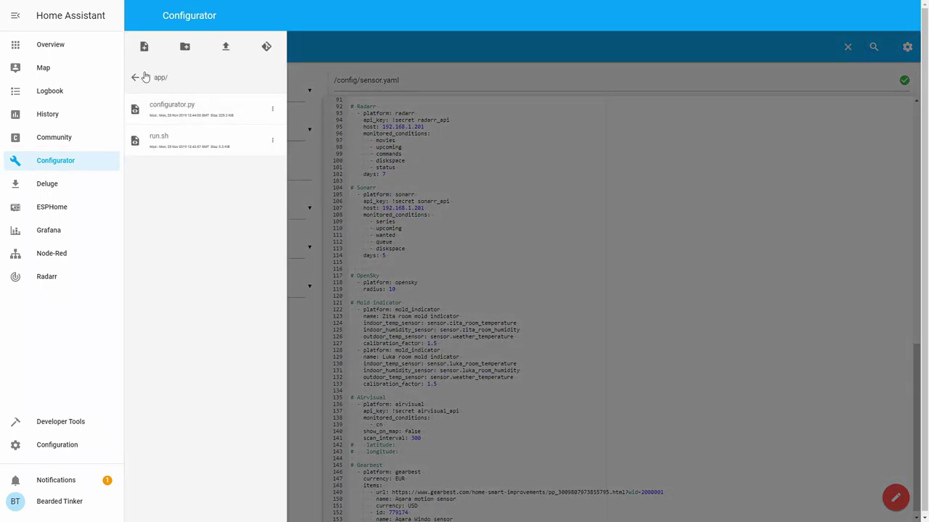
click(138, 77)
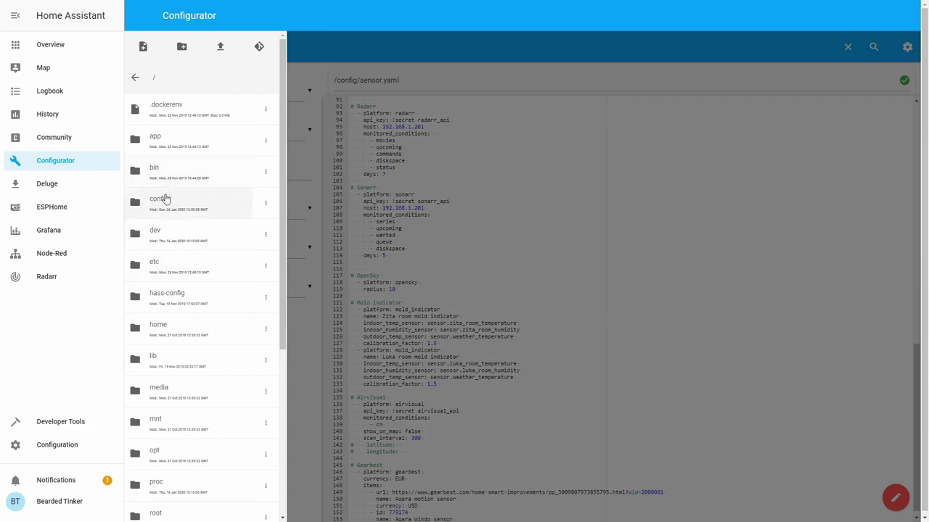
click(166, 201)
click(210, 205)
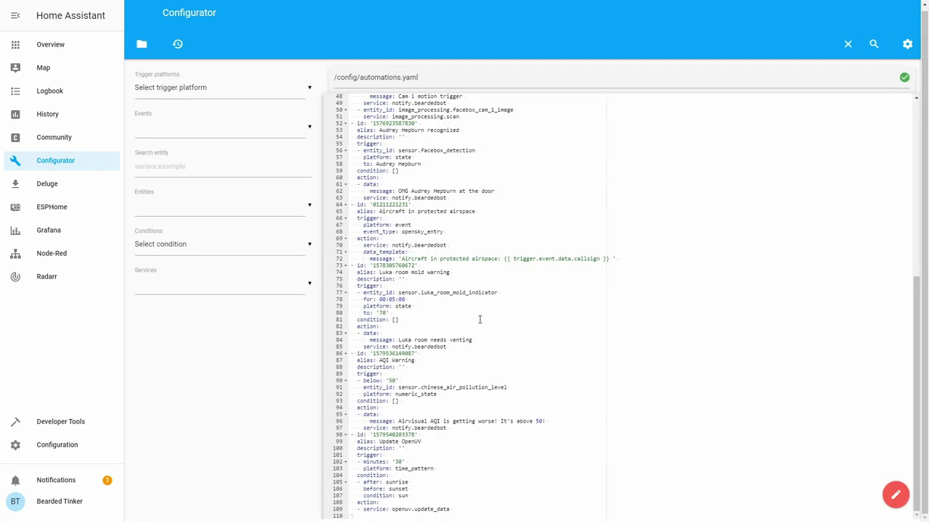
Type 'gfg' at the end of line 109, then select sensor.luka_room_mold_indicator on line 77.
click(498, 510)
text(gfg)
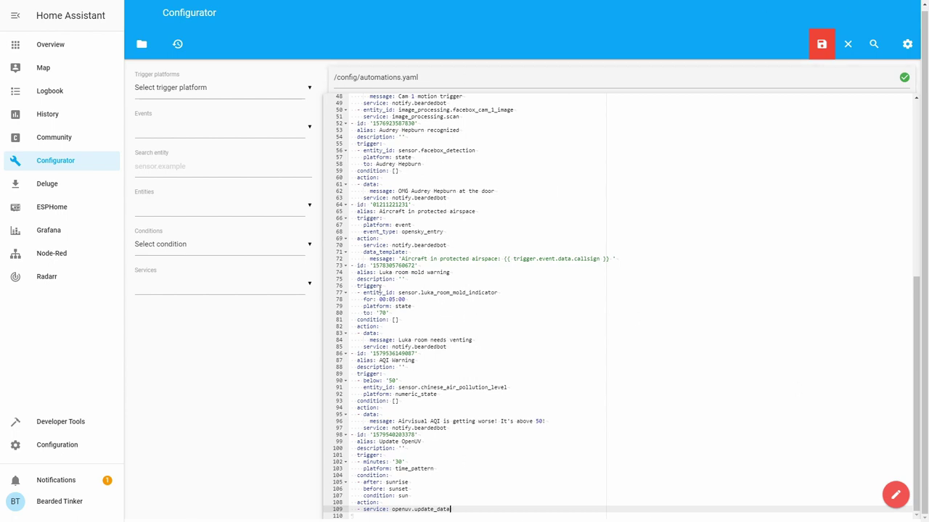
drag(399, 293, 508, 297)
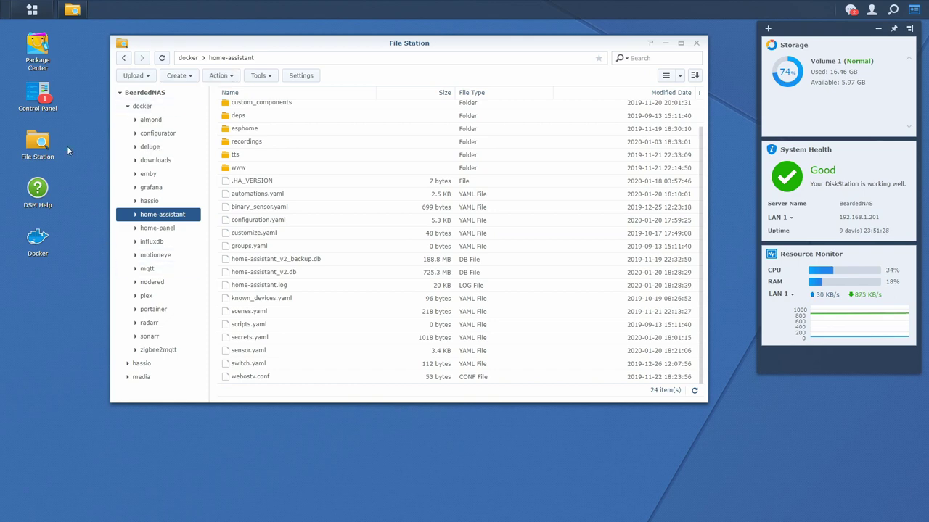
Open configuration.yaml in Synology Text Editor, scroll through it, and move the window down-right.
double_click(288, 220)
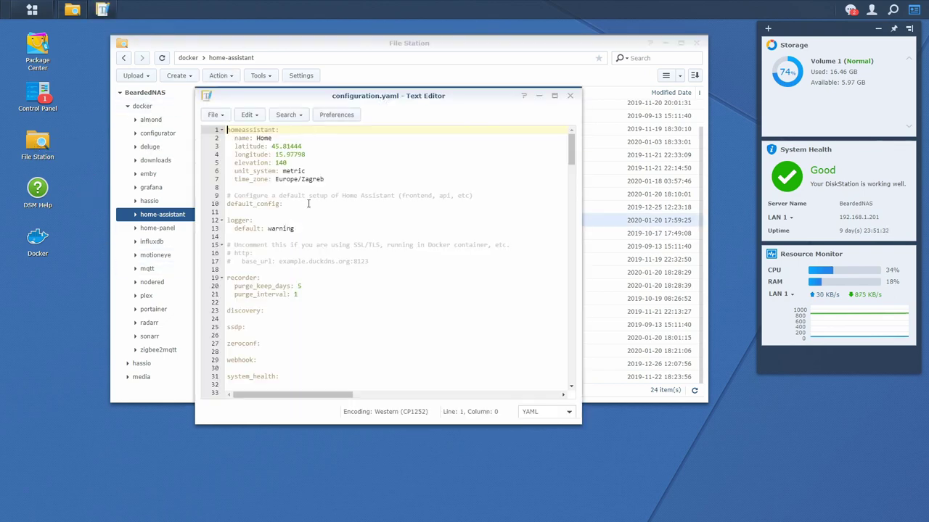
scroll(312, 207, down, 20)
scroll(338, 258, down, 6)
scroll(338, 258, down, 8)
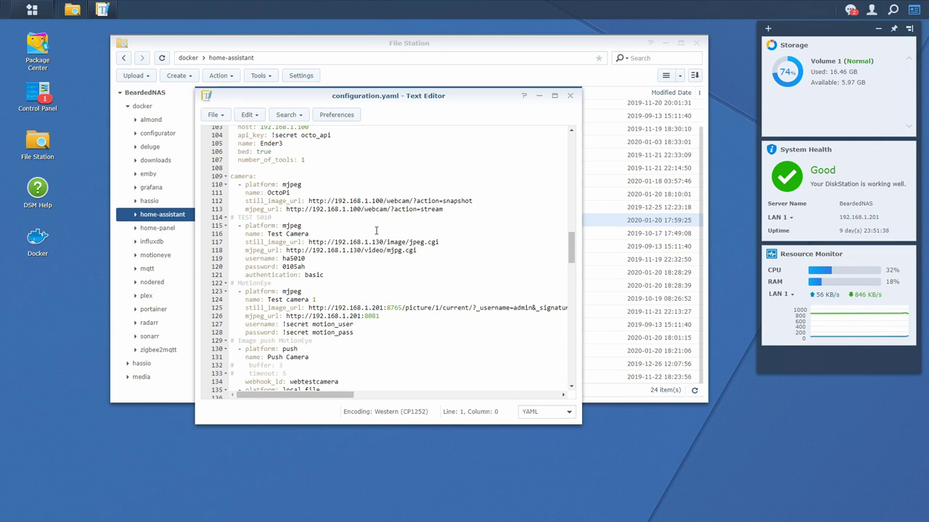
drag(427, 97, 534, 127)
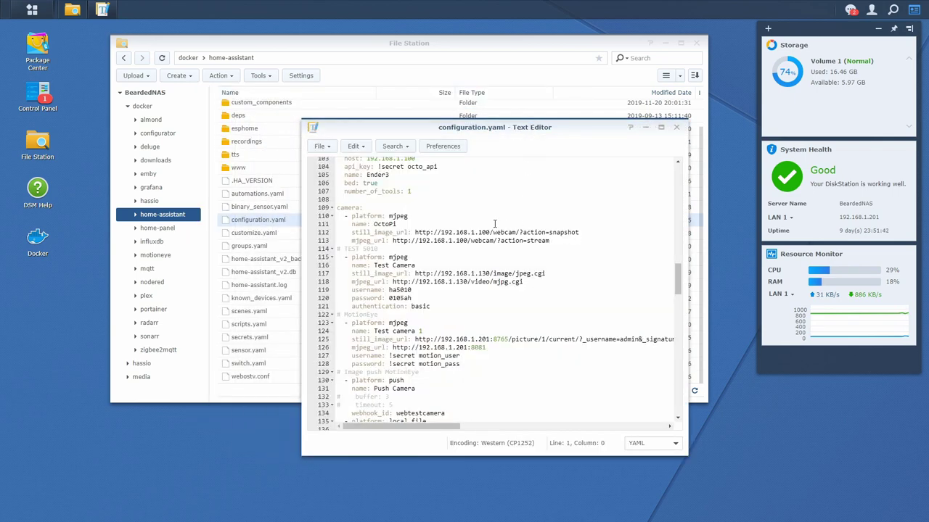
scroll(504, 212, up, 10)
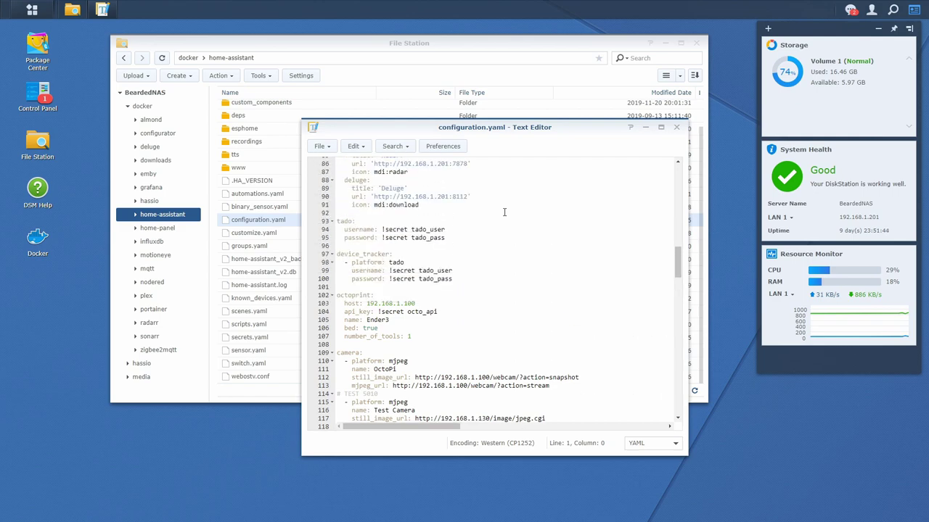
scroll(504, 212, up, 2)
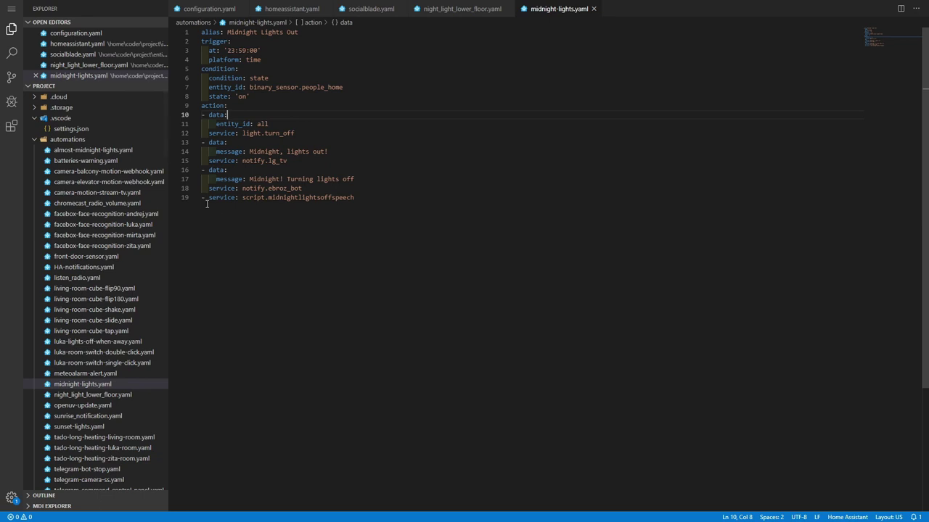
Open almost-midnight-lights.yaml and add a light.kitchen_lights entity line after line 12 via autocomplete.
click(141, 149)
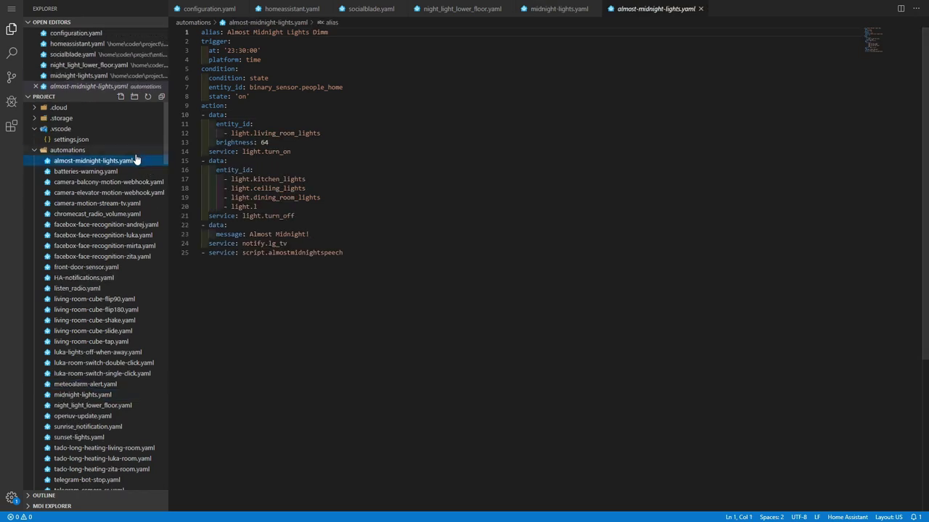
click(350, 132)
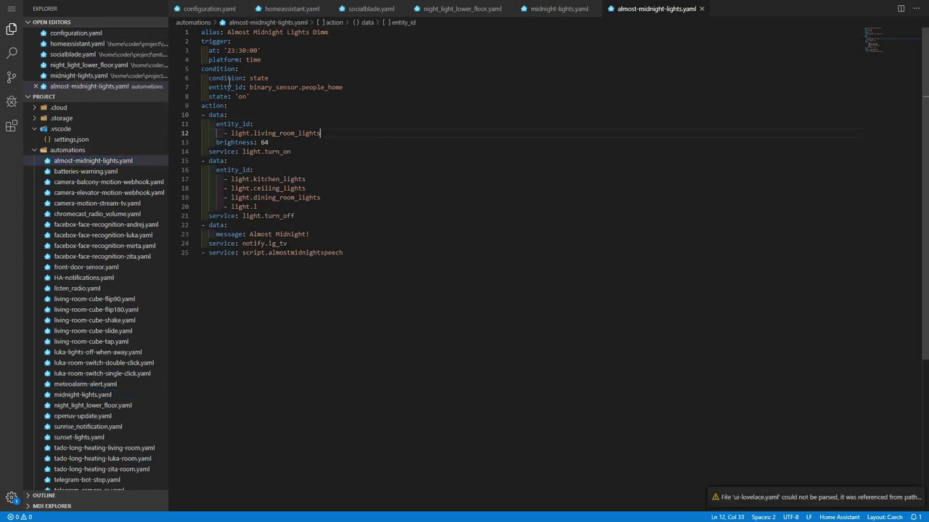
key(Return)
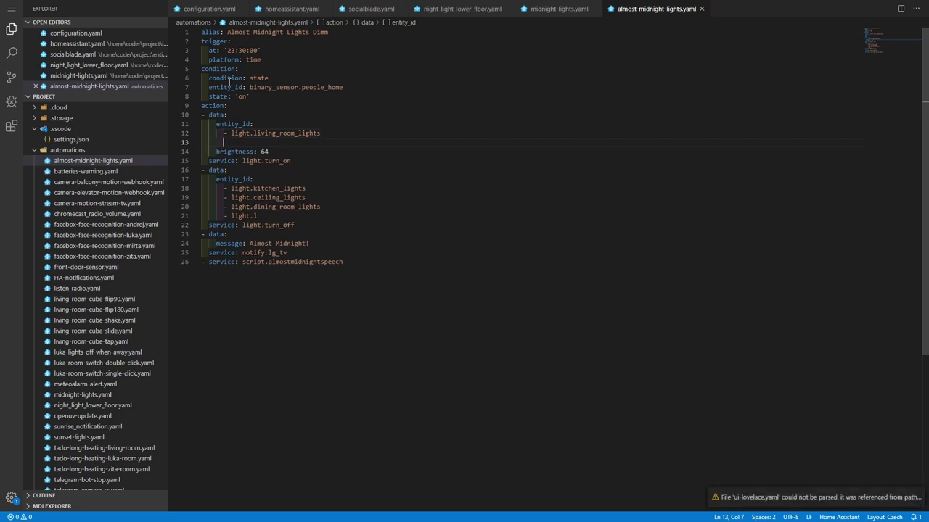
text(- light.)
key(Down)
key(Down)
key(Down)
key(Down)
key(Down)
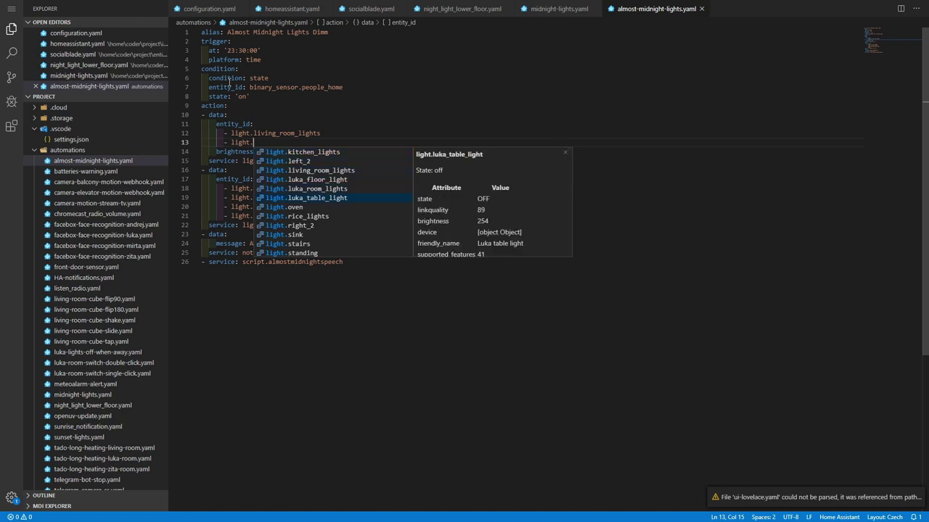
text(k)
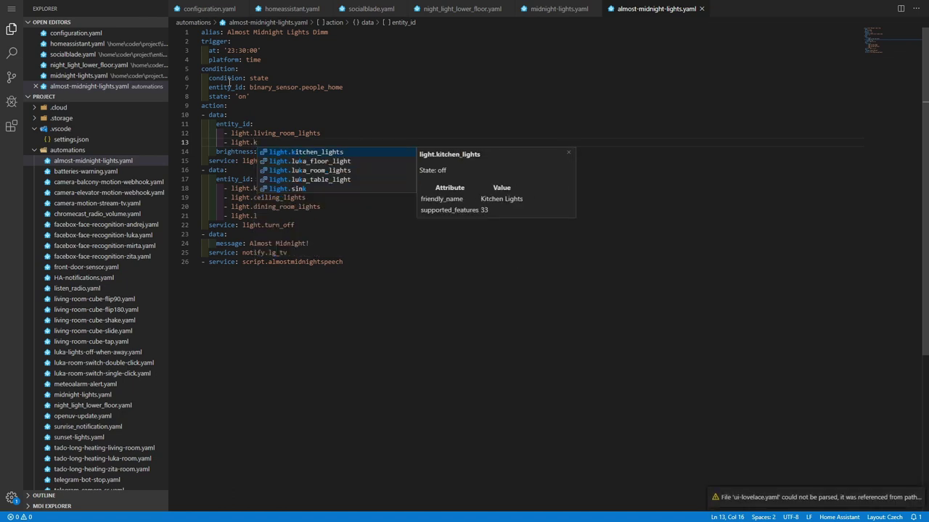
key(Down)
key(Down)
key(Down)
key(Down)
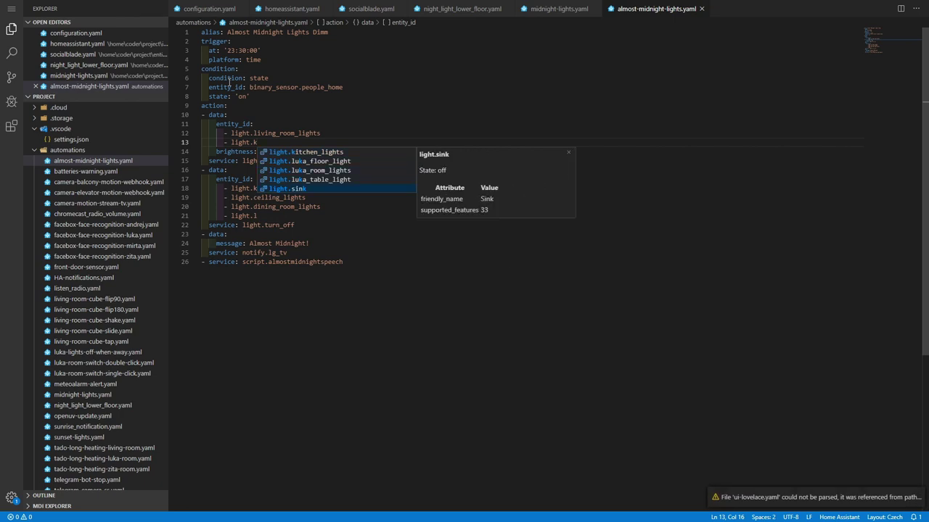
key(Up)
key(Up)
key(Up)
key(Up)
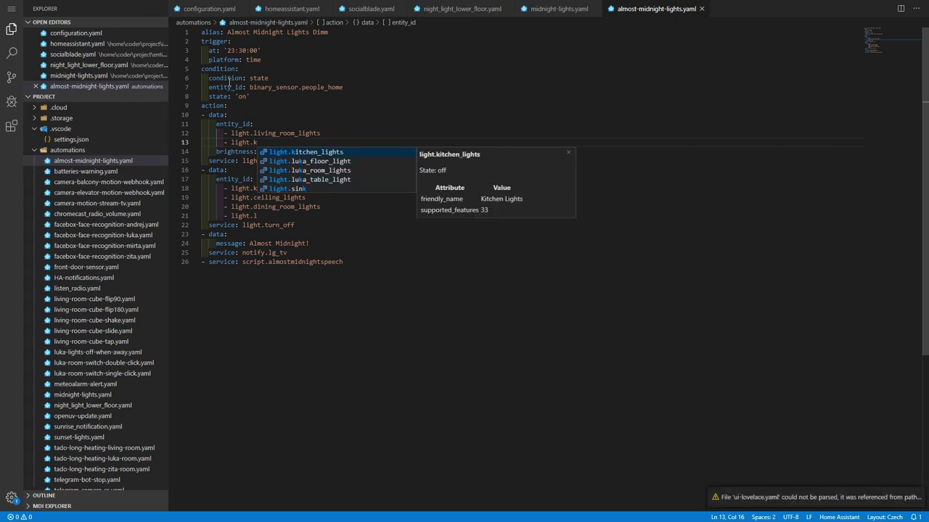
key(Return)
key(Return)
Add sensor.bathroom_battery via autocomplete, then select and delete both added entity lines.
text(- a)
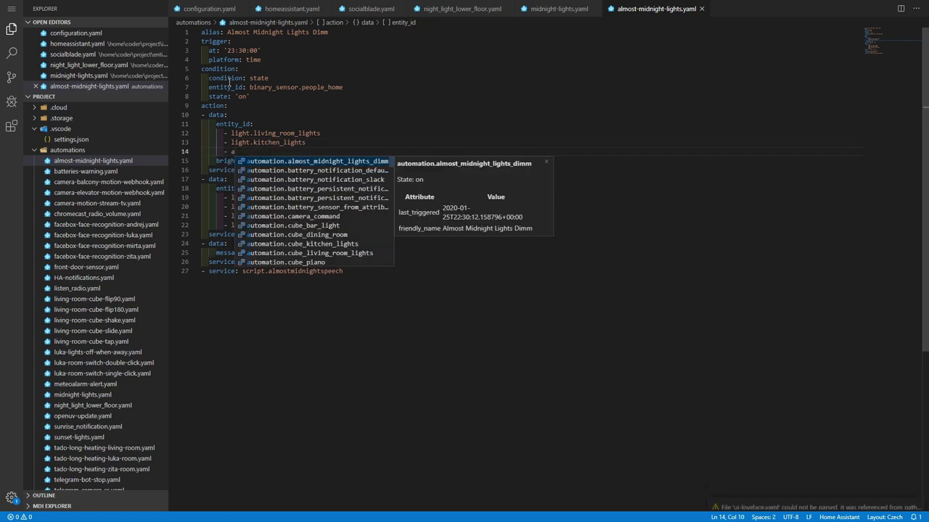
key(BackSpace)
text(sensor)
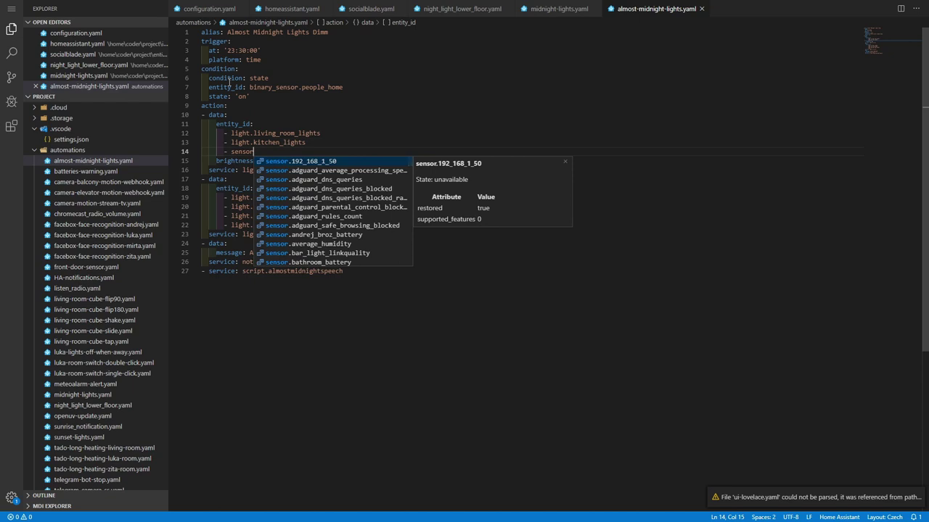
text(.)
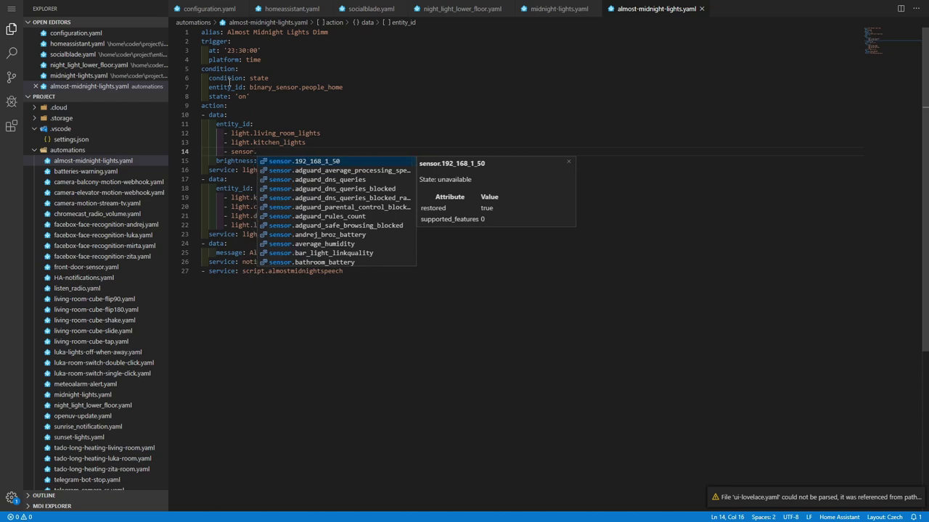
text(b)
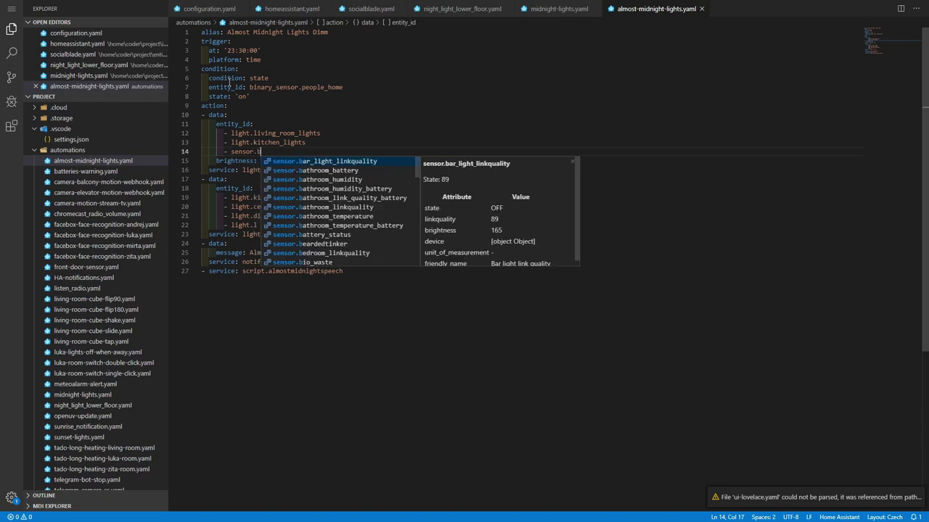
key(Down)
key(Return)
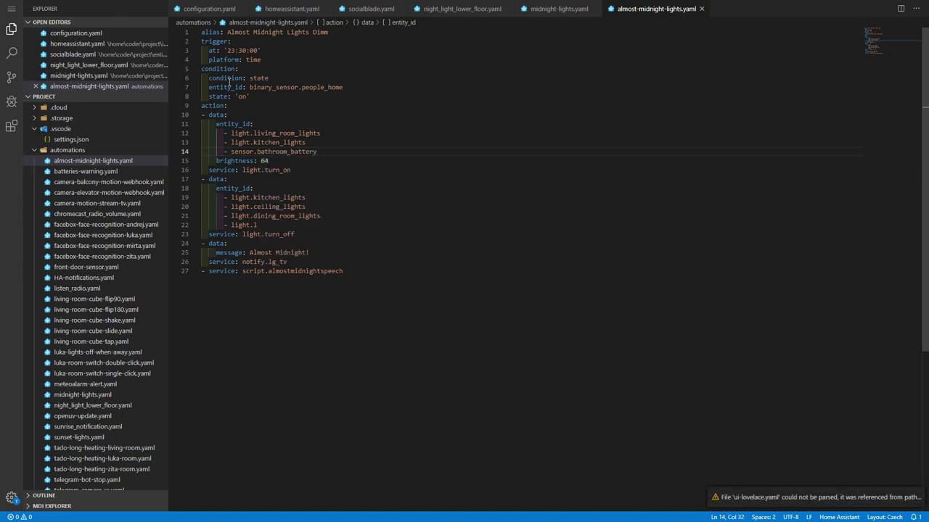
key(shift+Home)
key(shift+Up)
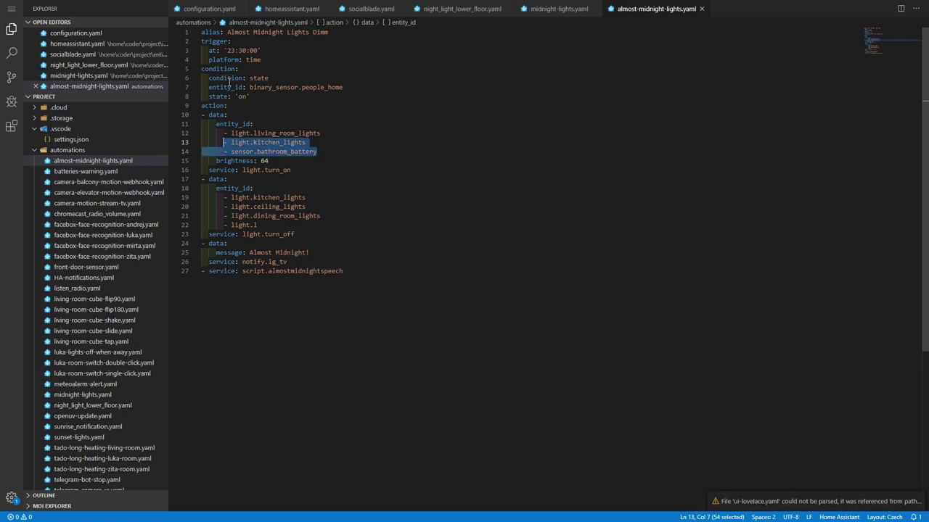
key(BackSpace)
key(BackSpace)
key(BackSpace)
key(BackSpace)
key(BackSpace)
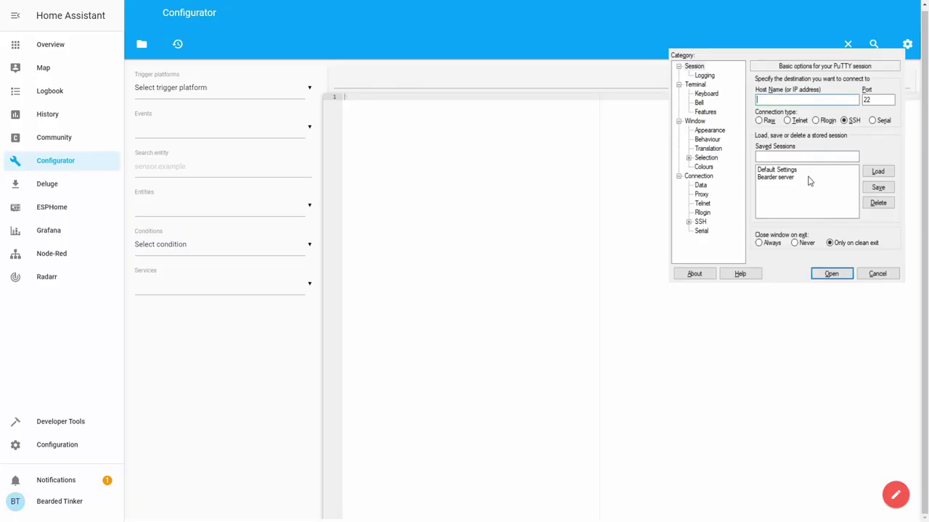
Connect with the saved PuTTY session and log in with the NAS username and password.
double_click(808, 178)
text(Bear)
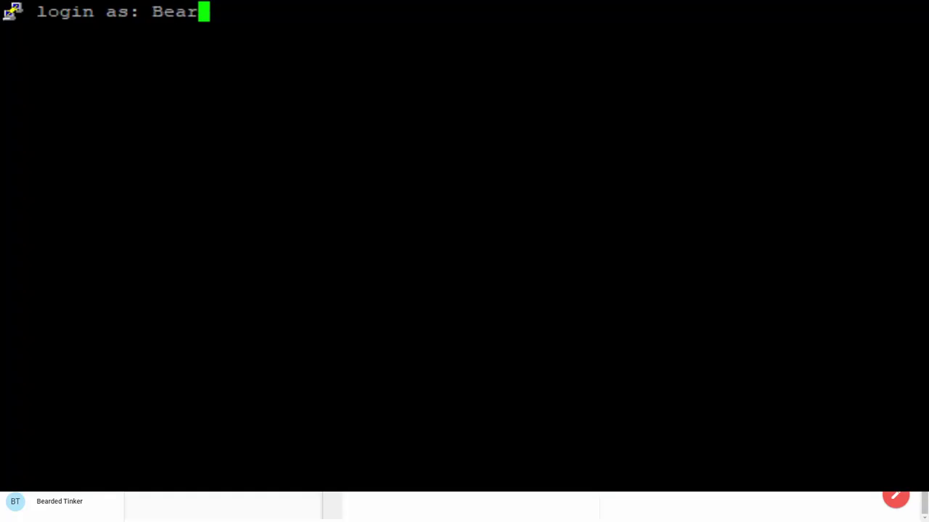
text(dedTinker)
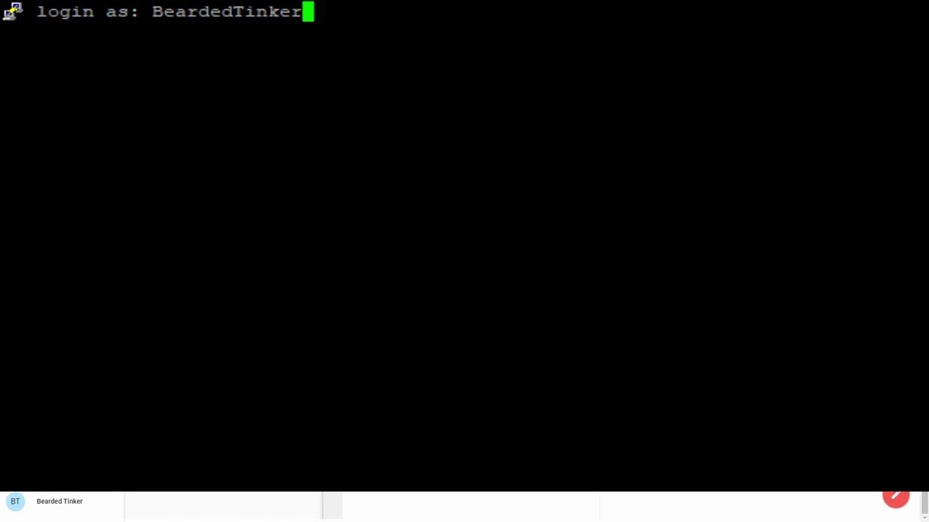
key(Return)
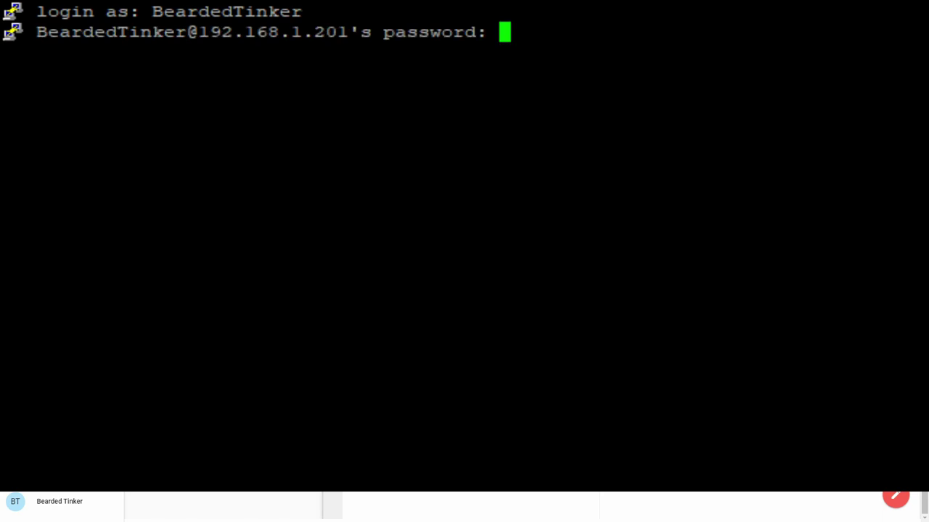
key(Return)
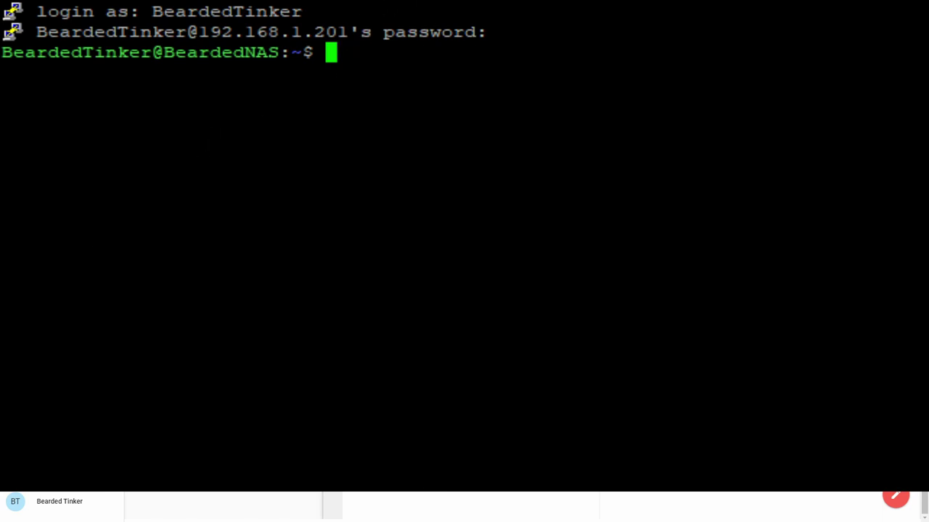
Create the folder with mkdir /volume1/docker/vscode, correcting the 'docket' typo.
text(mkdir /)
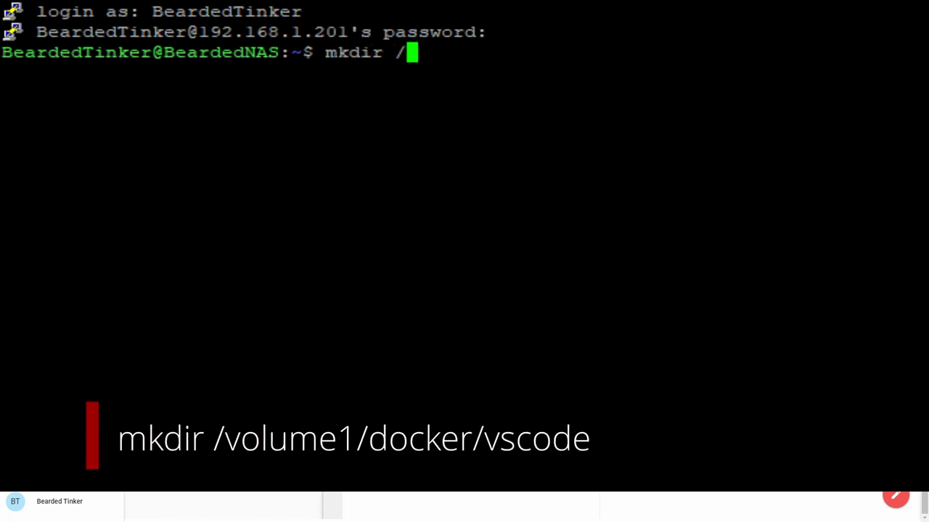
text(volume1/)
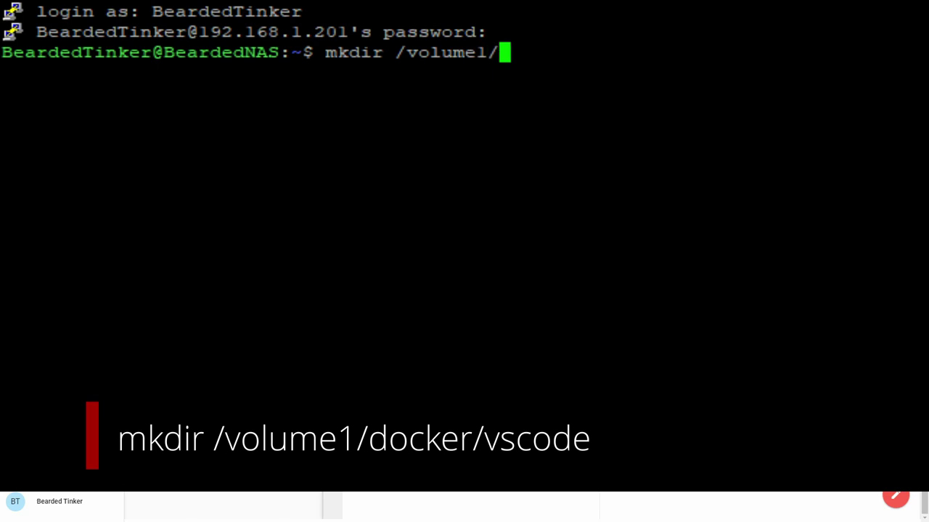
text(docket)
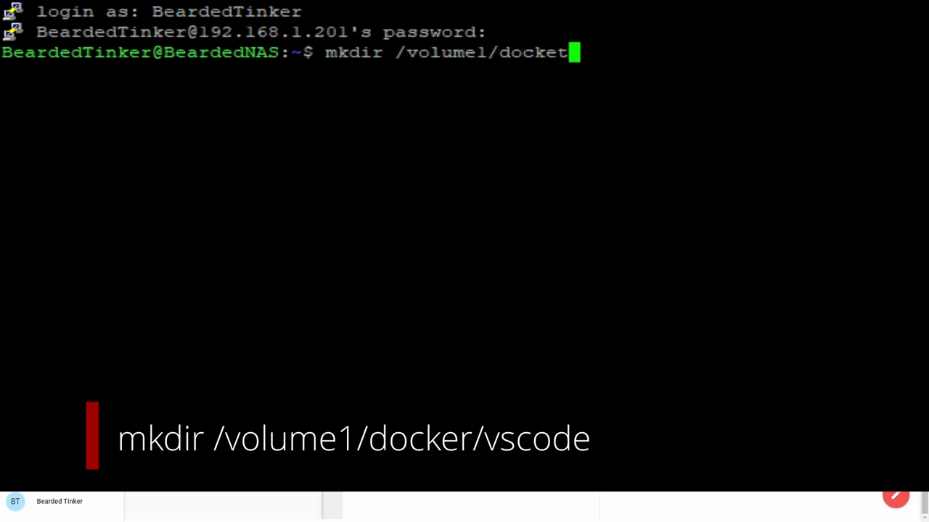
text(/vscode)
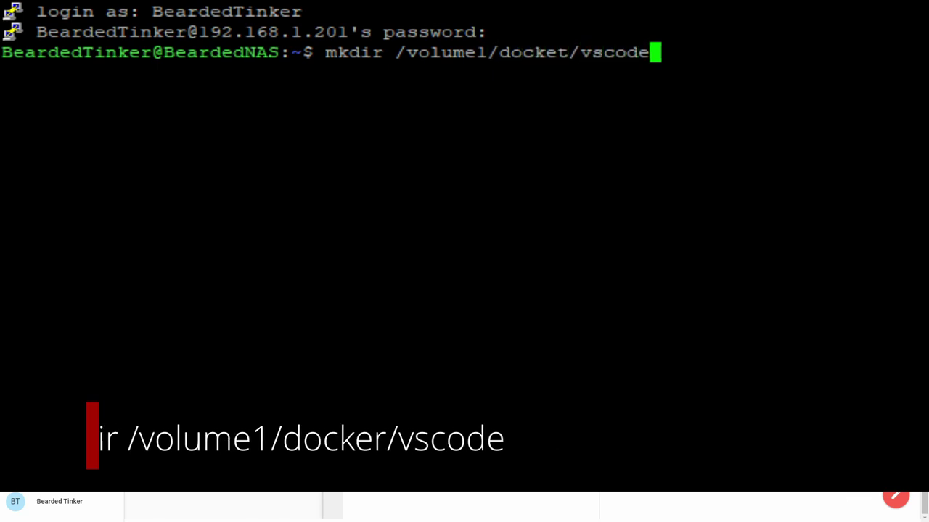
key(Left)
key(Left)
key(Left)
key(Left)
key(Left)
key(Left)
key(Left)
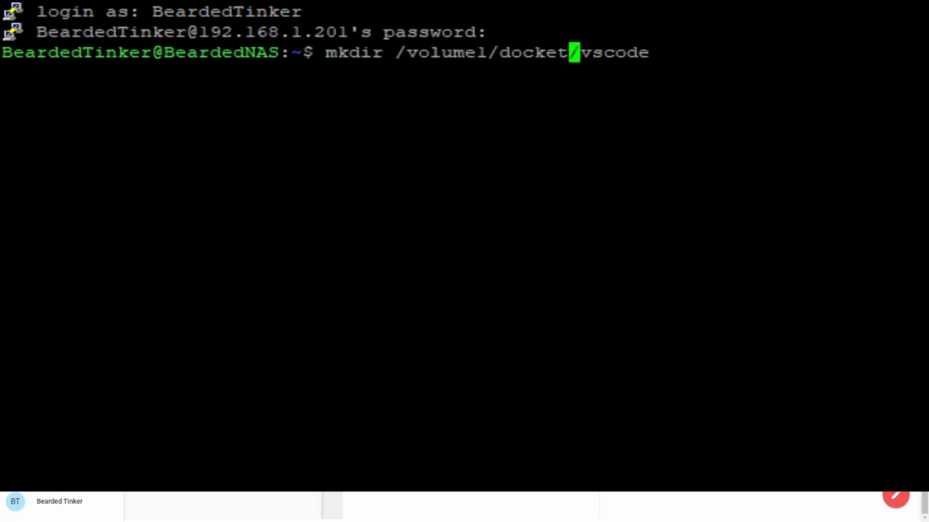
key(BackSpace)
text(r)
key(End)
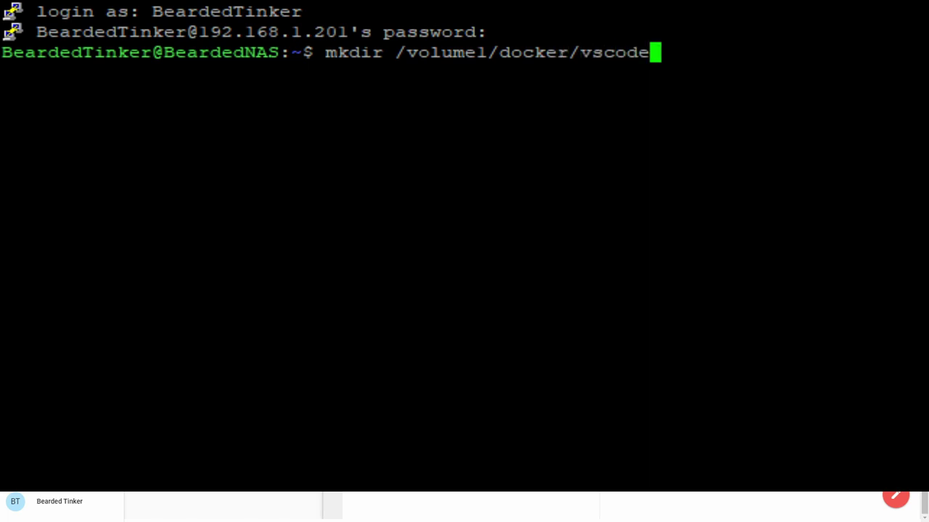
key(Return)
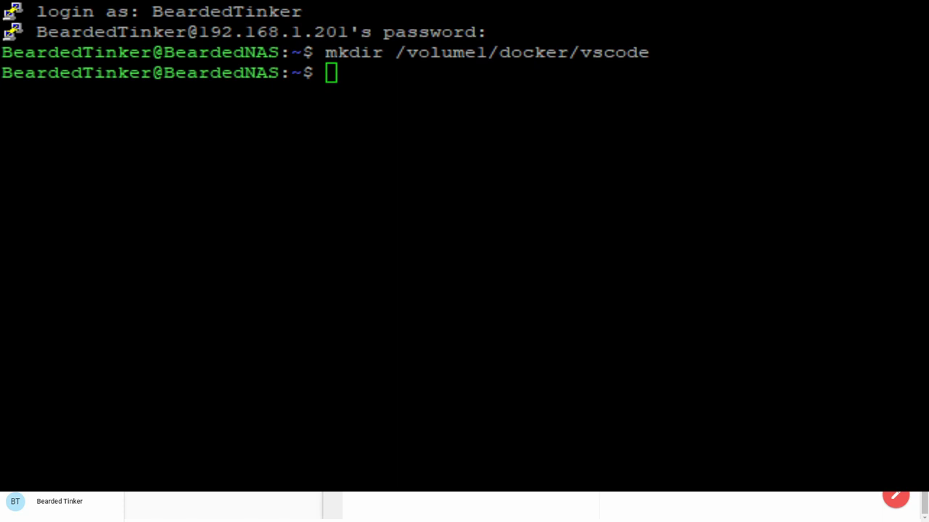
Recall the previous command and create /volume1/docker/vscode/temp.
key(Up)
text(/v)
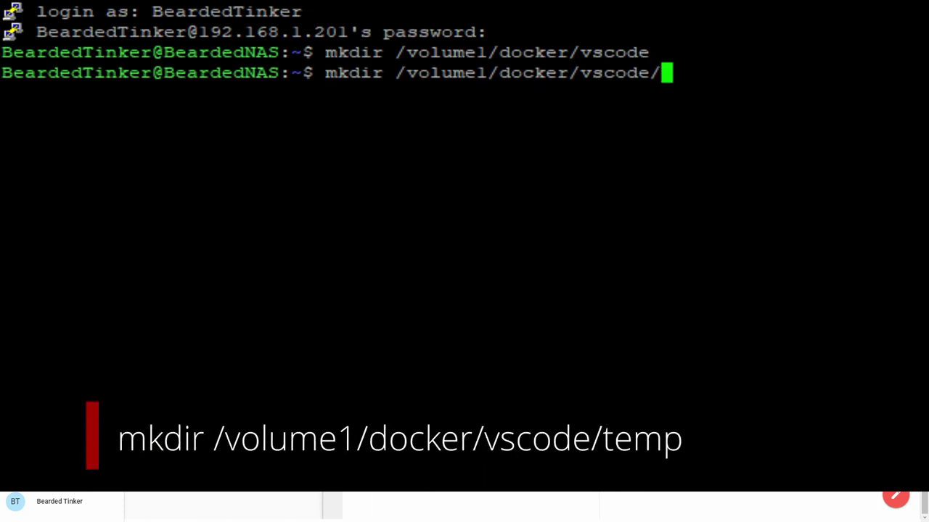
text(s)
key(BackSpace)
text(te)
key(BackSpace)
key(BackSpace)
text(temp)
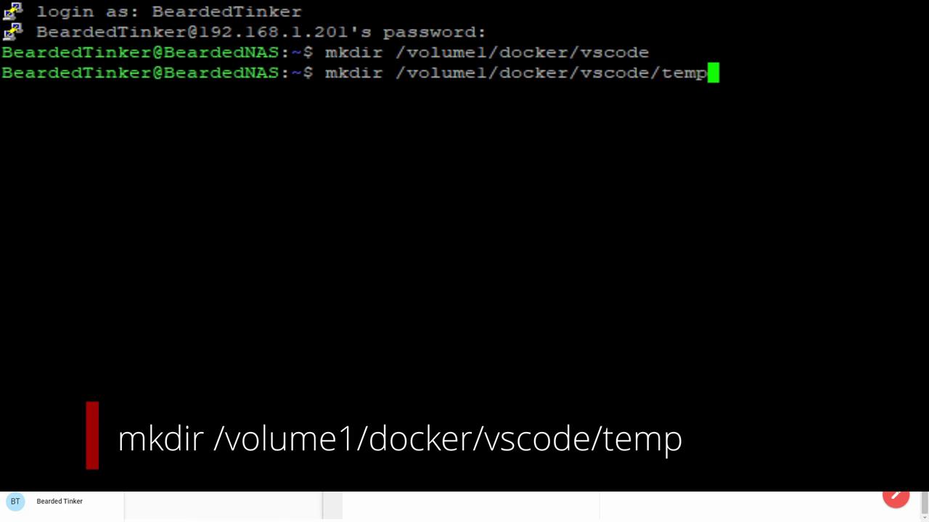
key(Return)
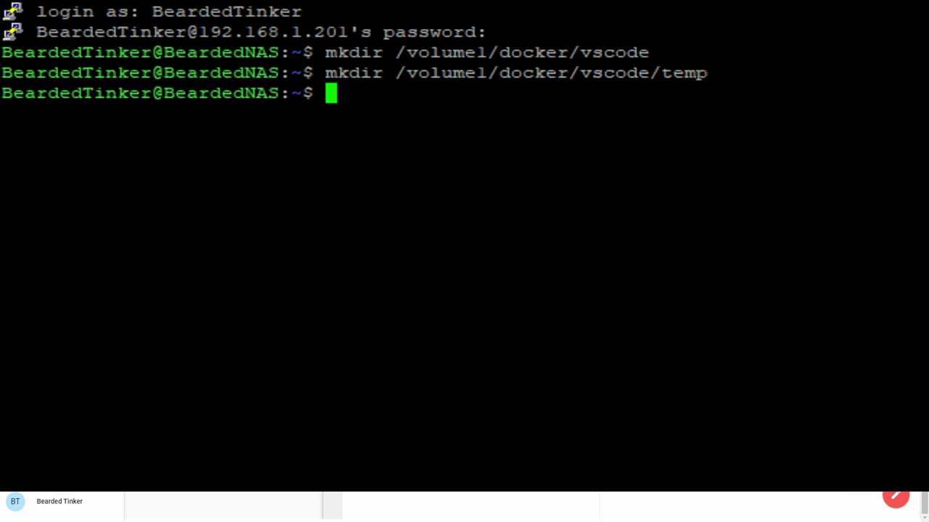
Clear the terminal and type 'sudo docker run -itd -p 8888:8080', dropping an attempted --net=host.
text(clear)
key(Return)
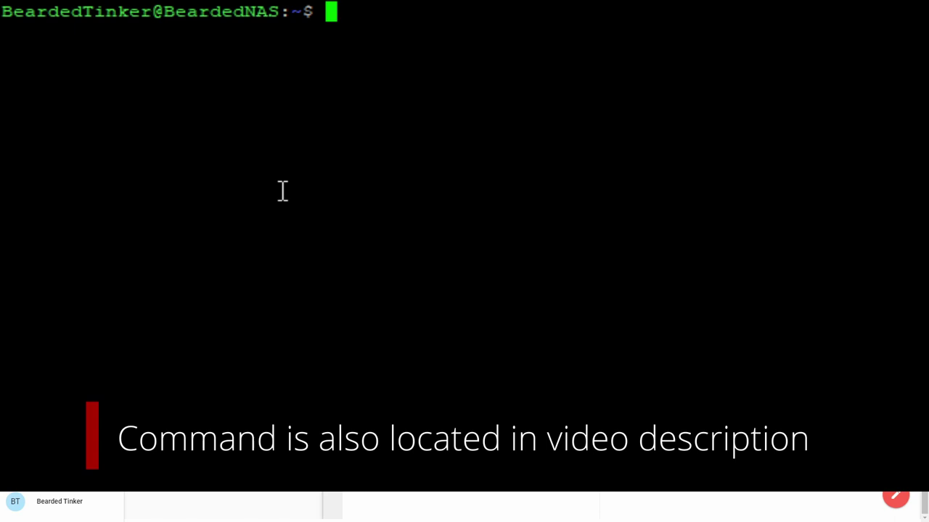
text(sudo docker )
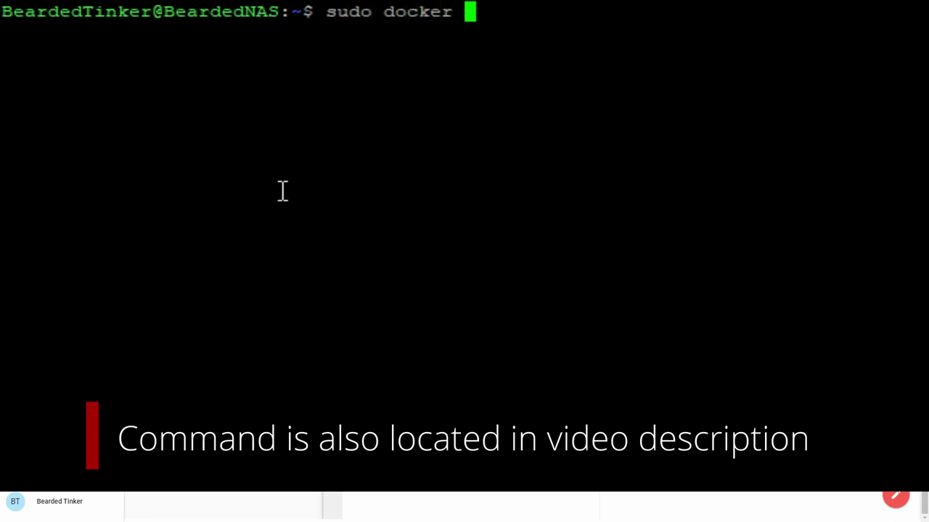
text(run -itd)
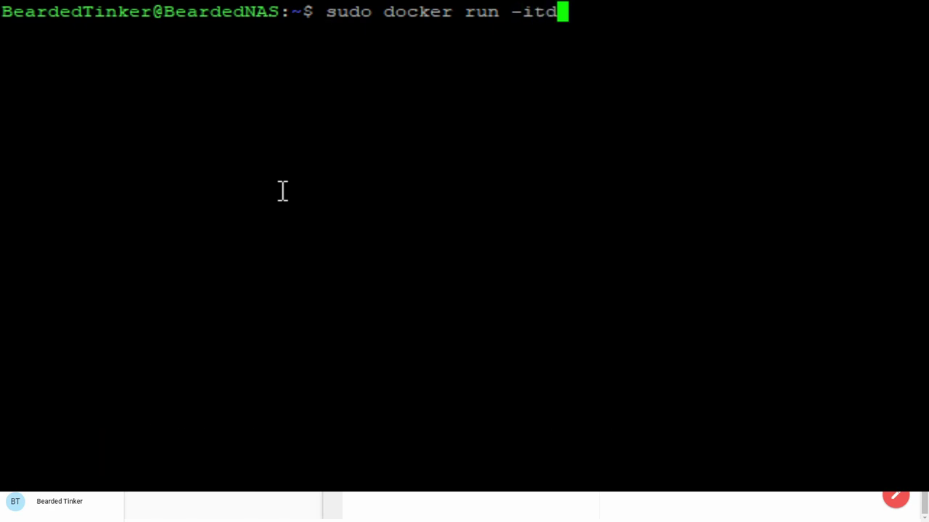
key(BackSpace)
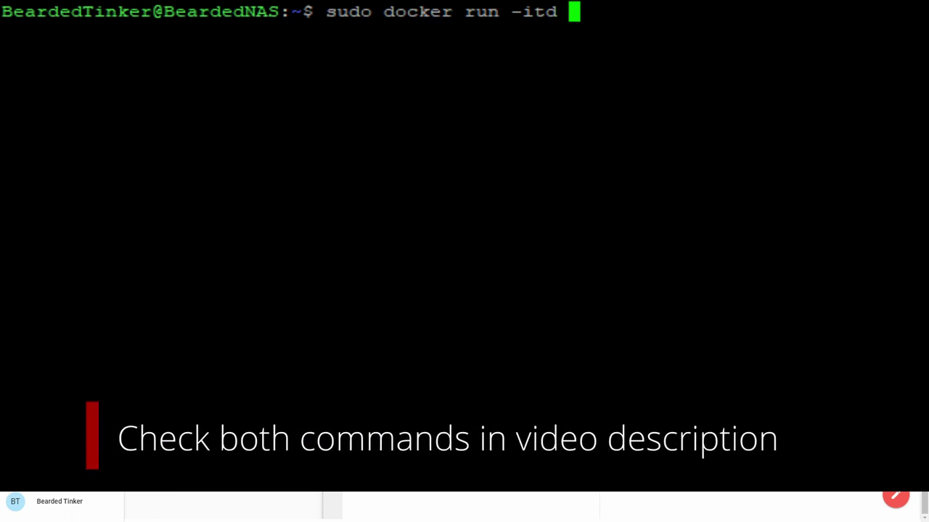
text(--net)
key(BackSpace)
text(et=host)
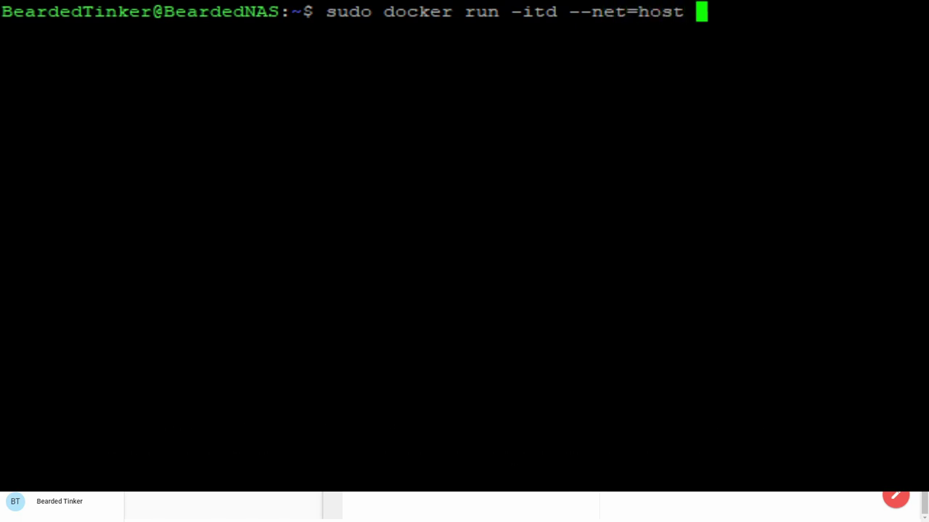
key(BackSpace)
key(BackSpace)
key(BackSpace)
key(BackSpace)
key(BackSpace)
key(BackSpace)
key(BackSpace)
key(BackSpace)
key(BackSpace)
key(BackSpace)
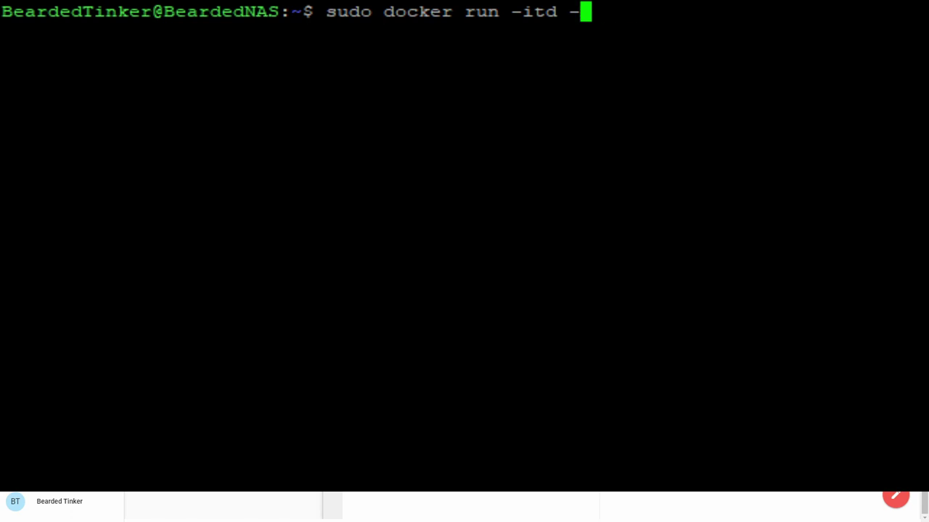
text(p 88)
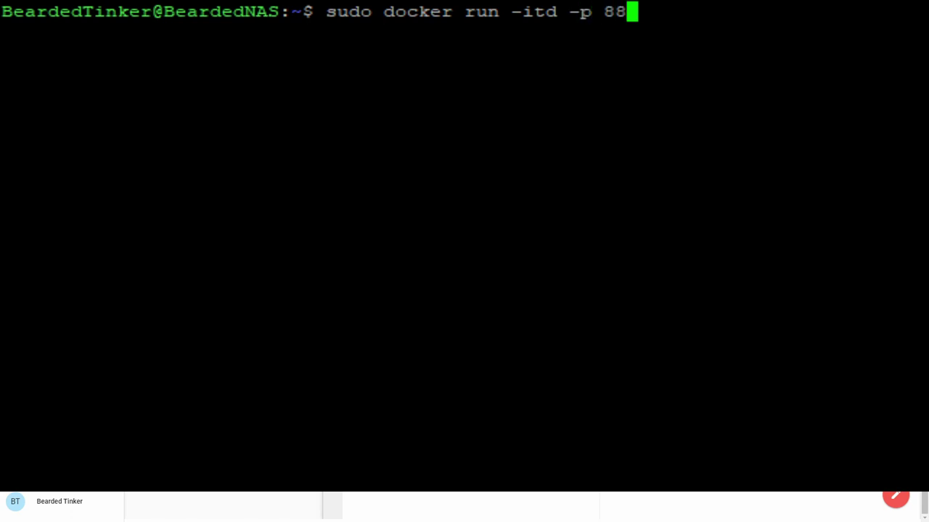
text(88:)
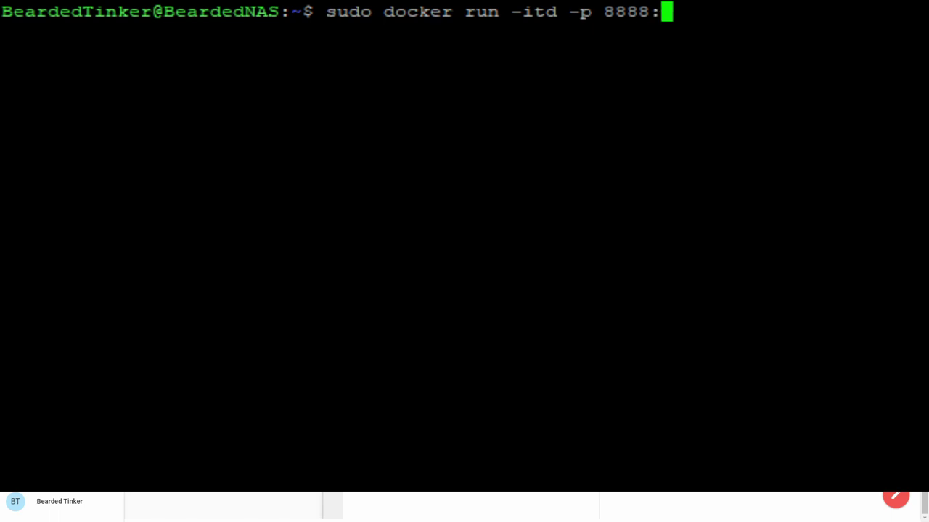
text(8080)
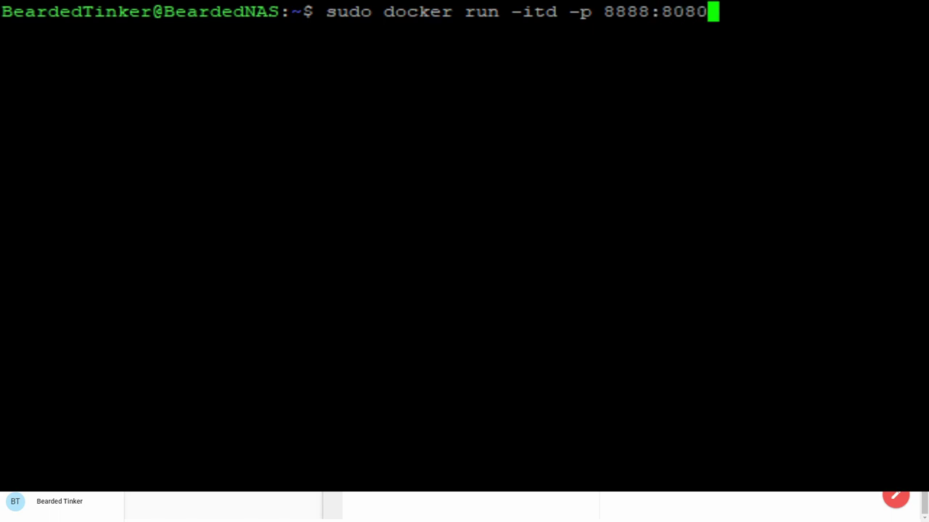
Replace -p 8888:8080 with --net=host --name=vscode --user 1000:1000.
key(BackSpace)
key(BackSpace)
key(BackSpace)
key(BackSpace)
key(BackSpace)
key(BackSpace)
key(BackSpace)
key(BackSpace)
key(BackSpace)
key(BackSpace)
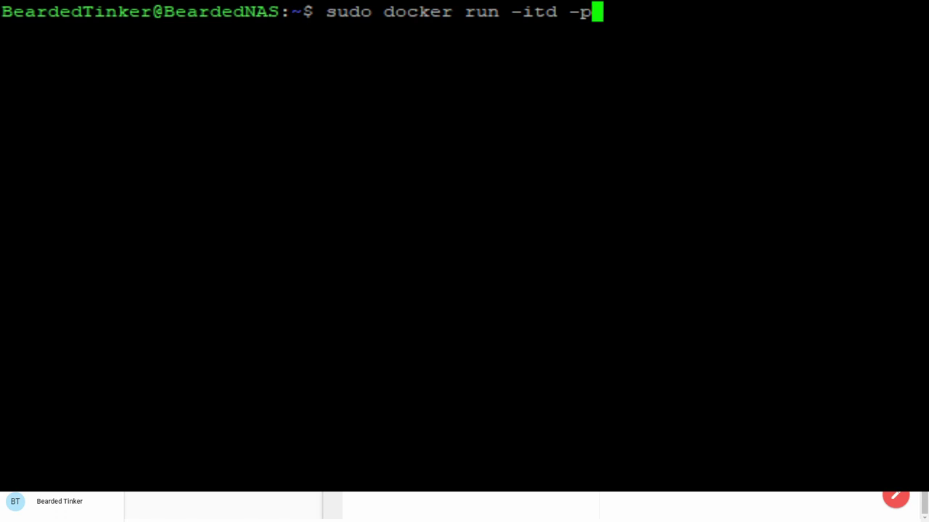
key(BackSpace)
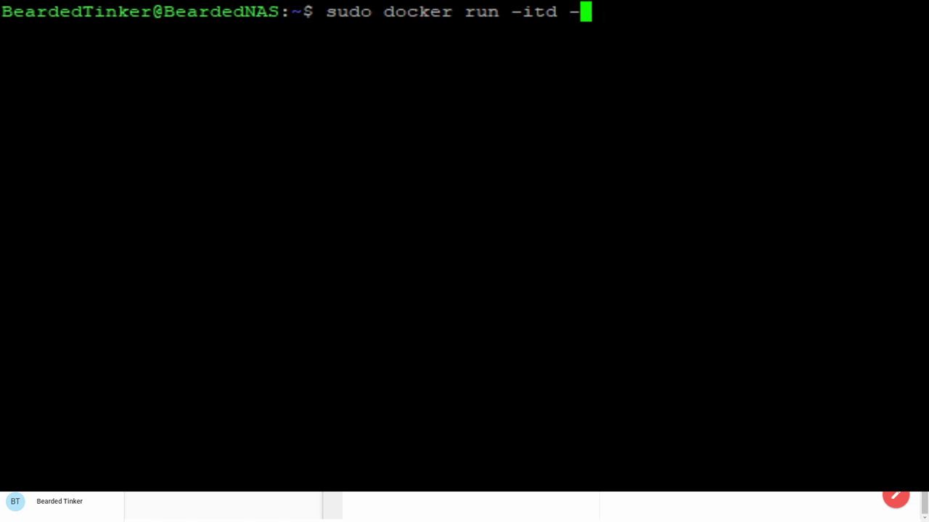
text(-net=)
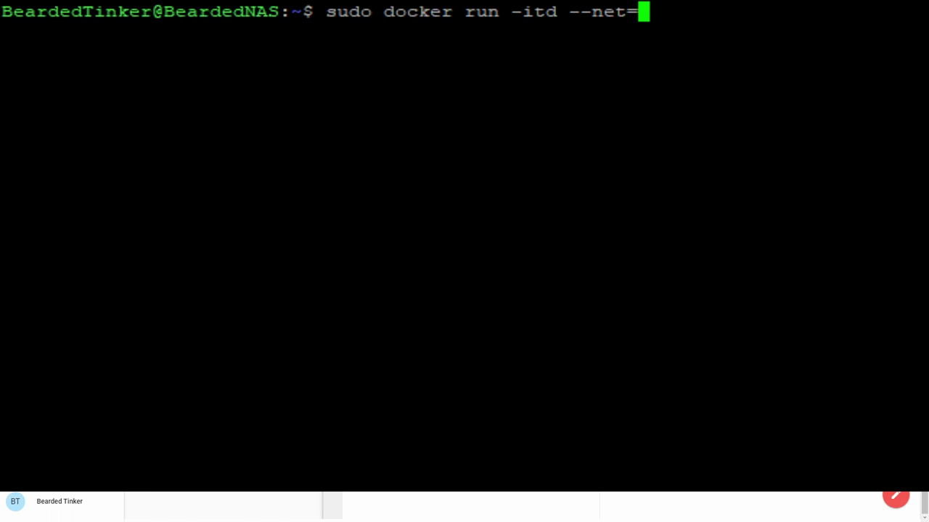
text(host )
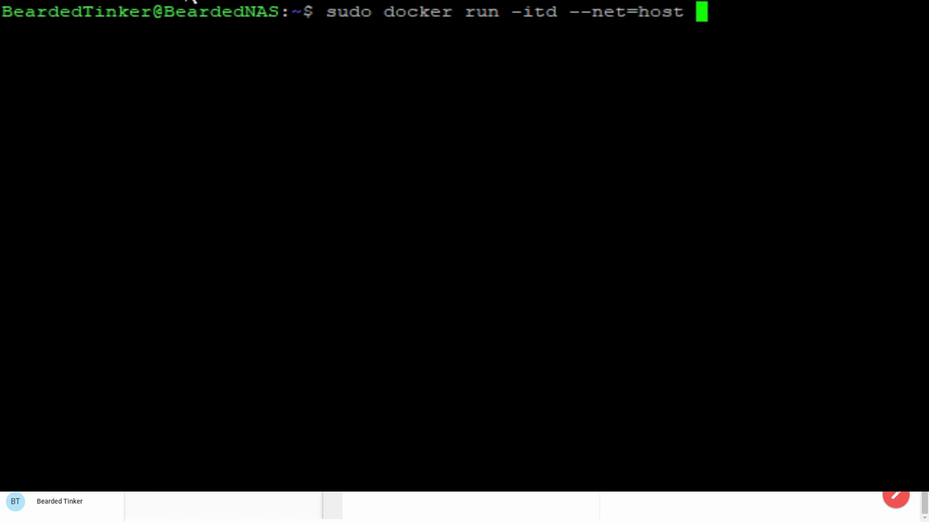
text(--name=)
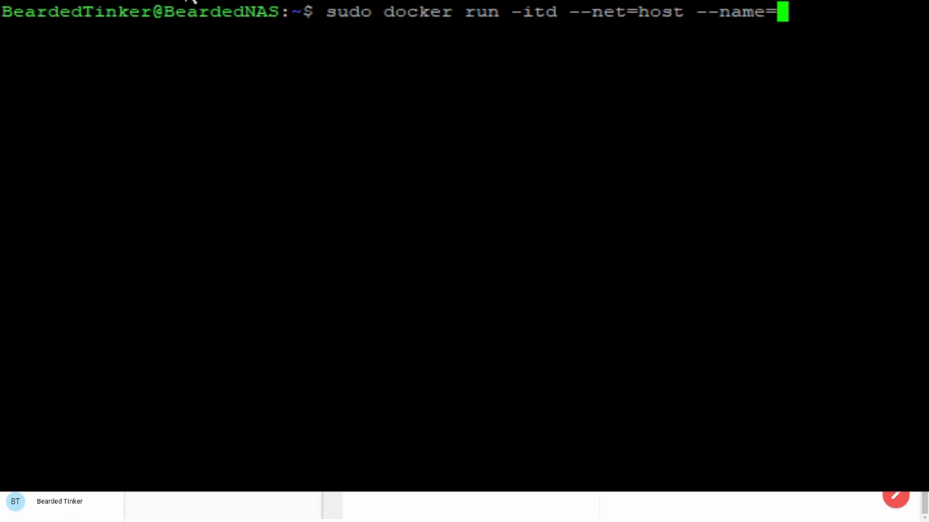
text(vscode)
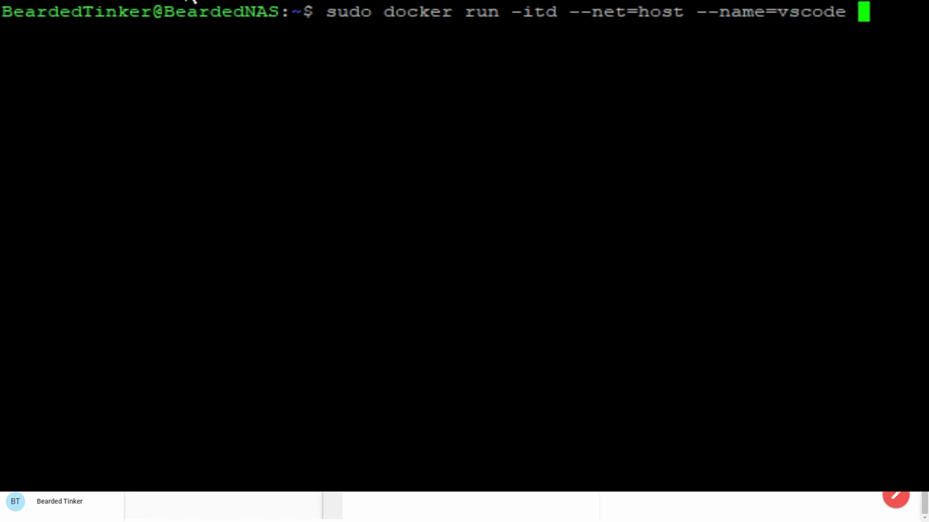
text( --)
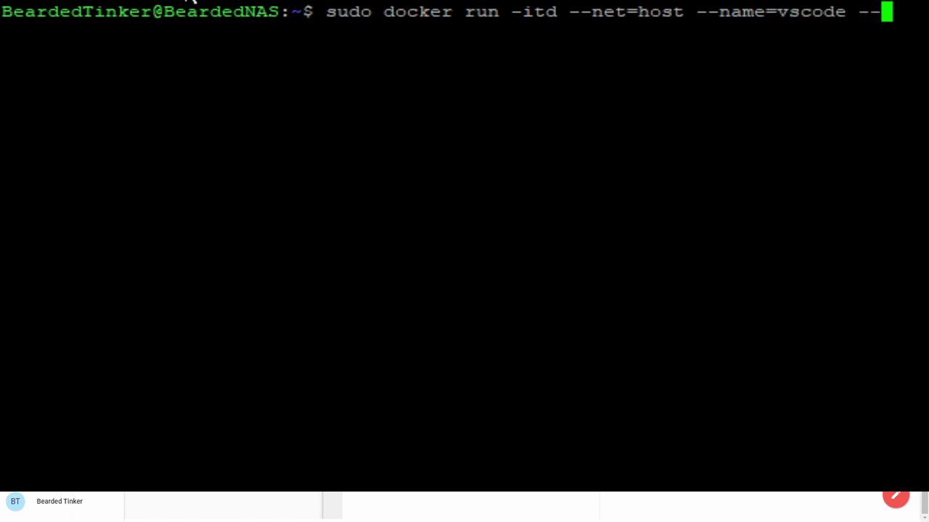
text(user)
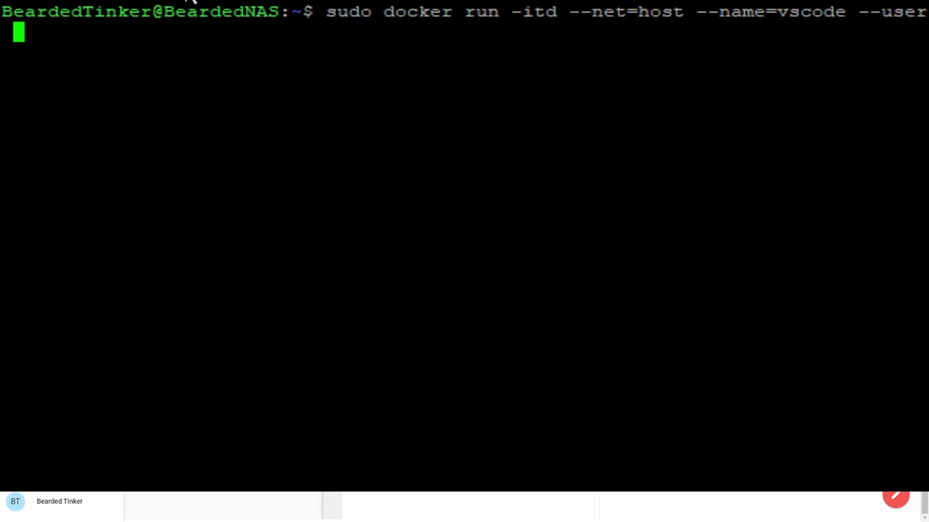
text(1000:1000)
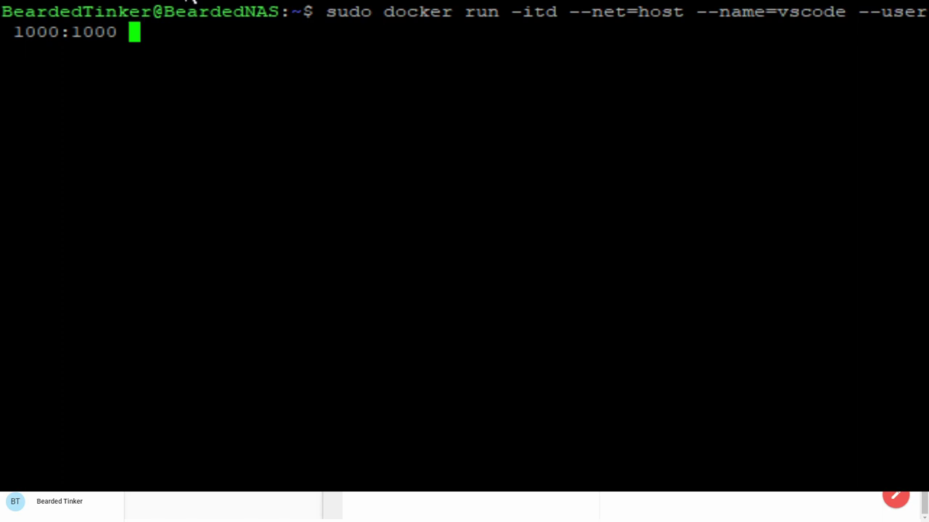
Append -e PASSWORD= with the chosen access password, then start a -v option.
text(-)
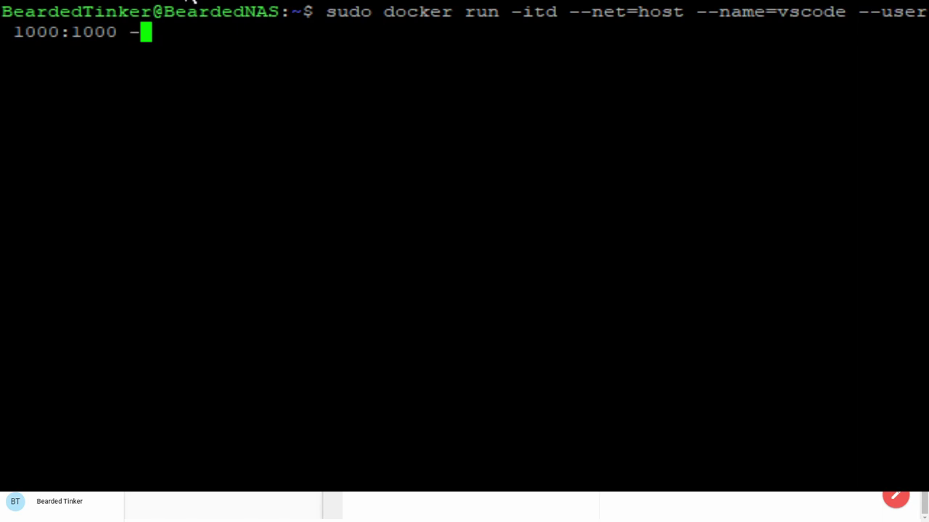
text(e)
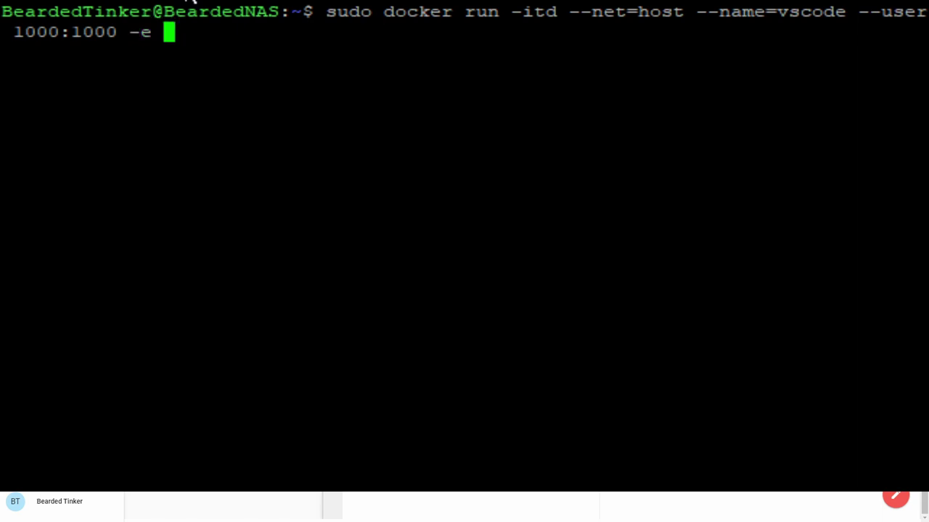
text(PCASS)
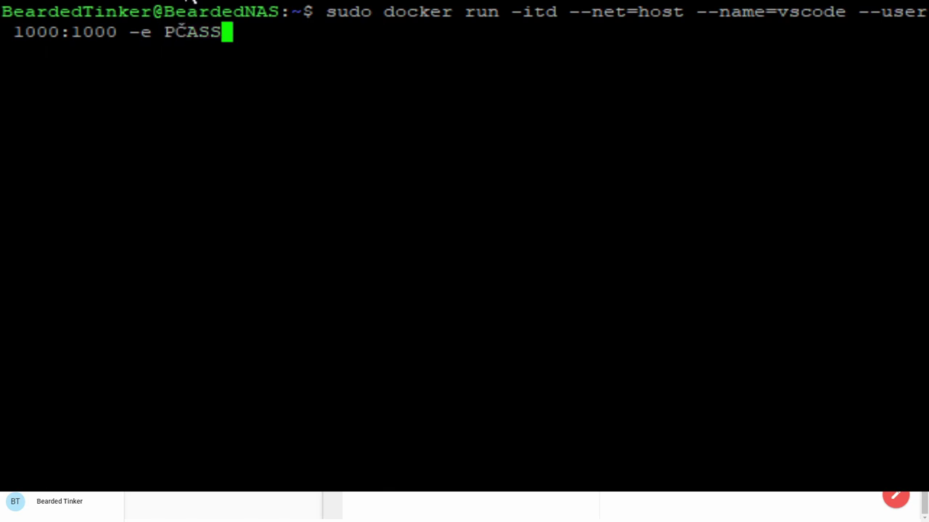
key(BackSpace)
key(BackSpace)
key(BackSpace)
key(BackSpace)
text(ASSWORD=)
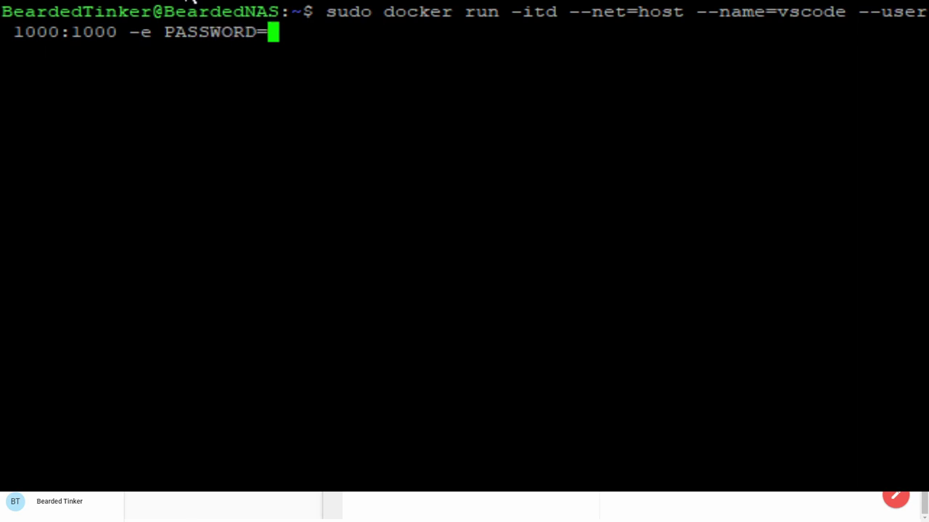
text(12)
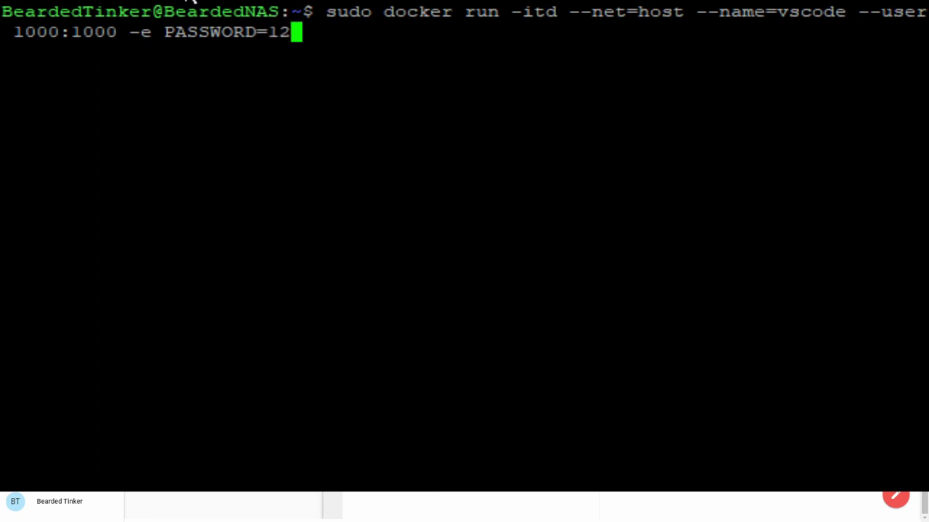
text(345678)
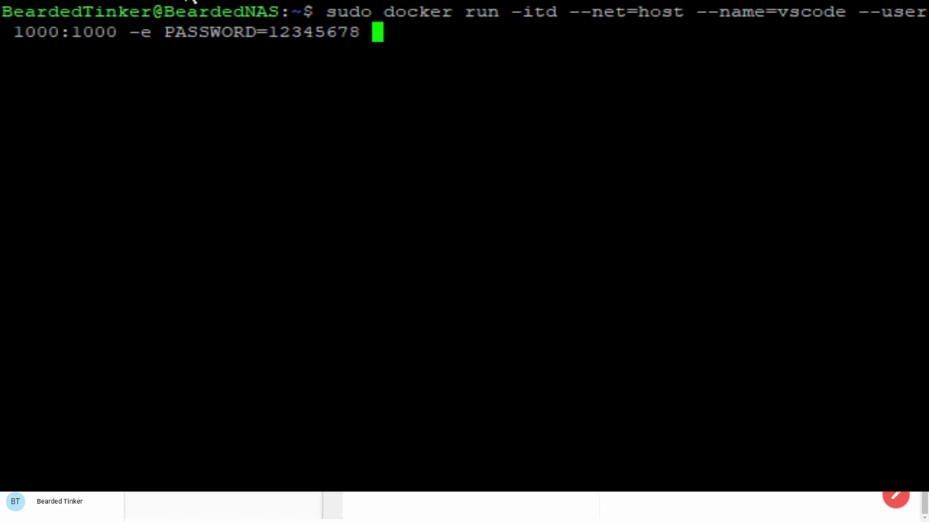
text( -v /)
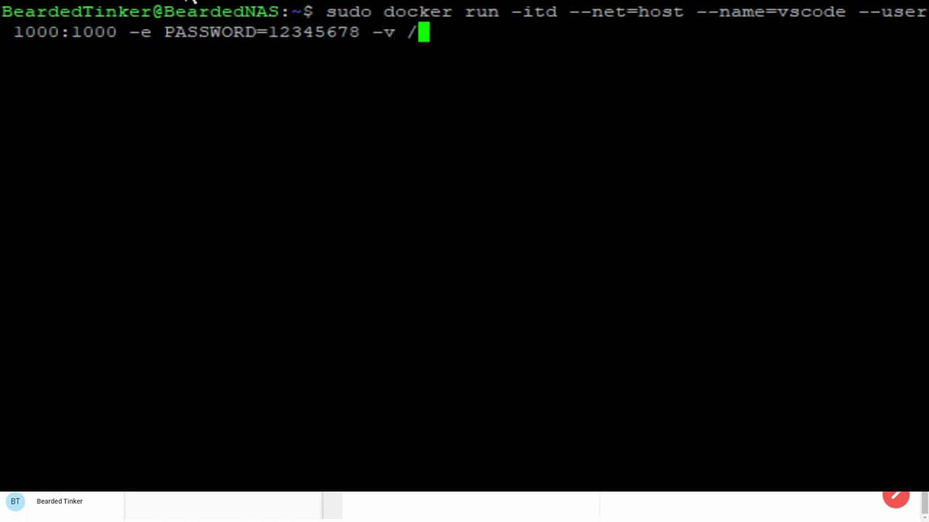
text(volume1/docker)
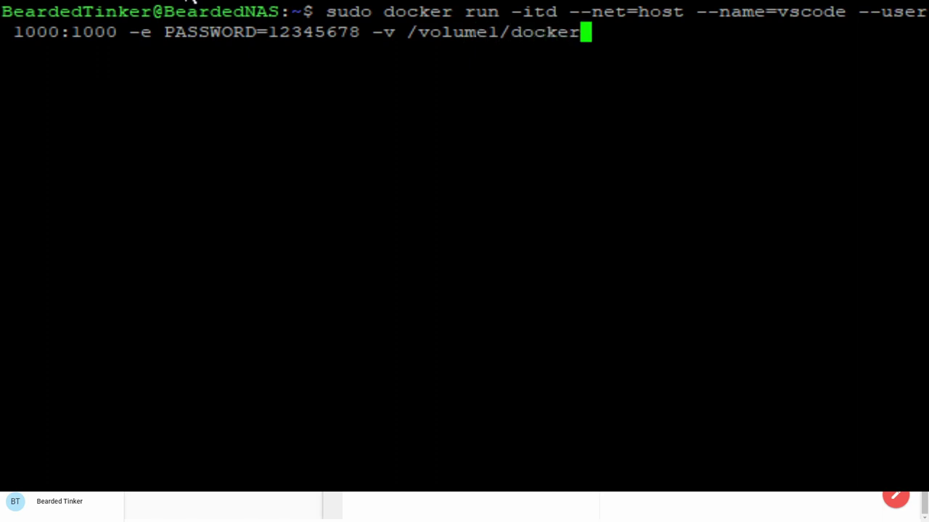
Fix the path and mount /volume1/docker/vscode at /home/coder/.local/share/code-server, adding another -v.
text(/vscode)
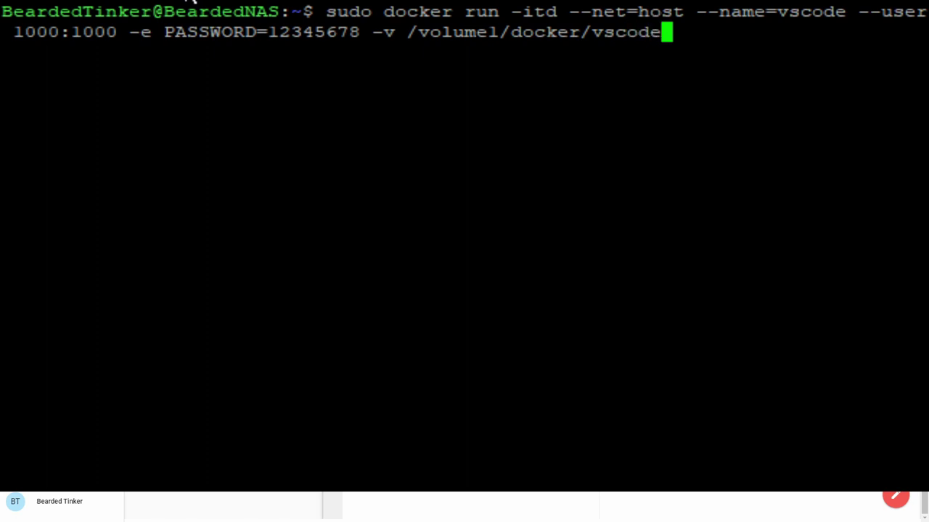
text(:/home/coder/.local/share/code-server)
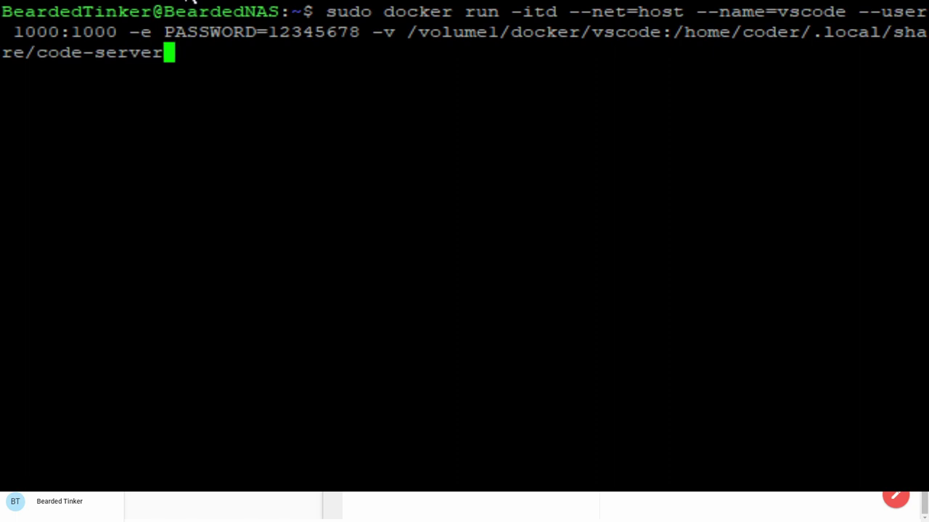
text( -v)
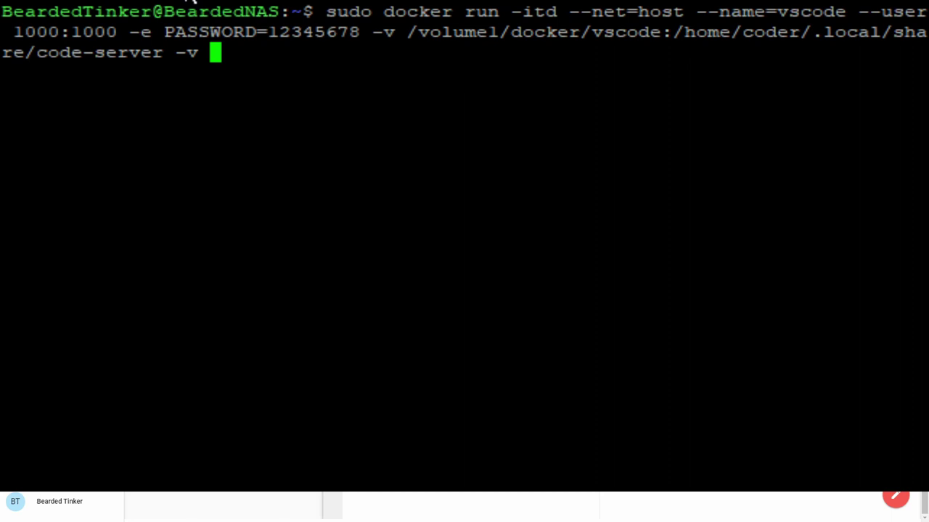
Mount /volume1/docker/home-assistant at /home/coder/project and set the image codercom/code-server:v2.
text(/volume1/docker/)
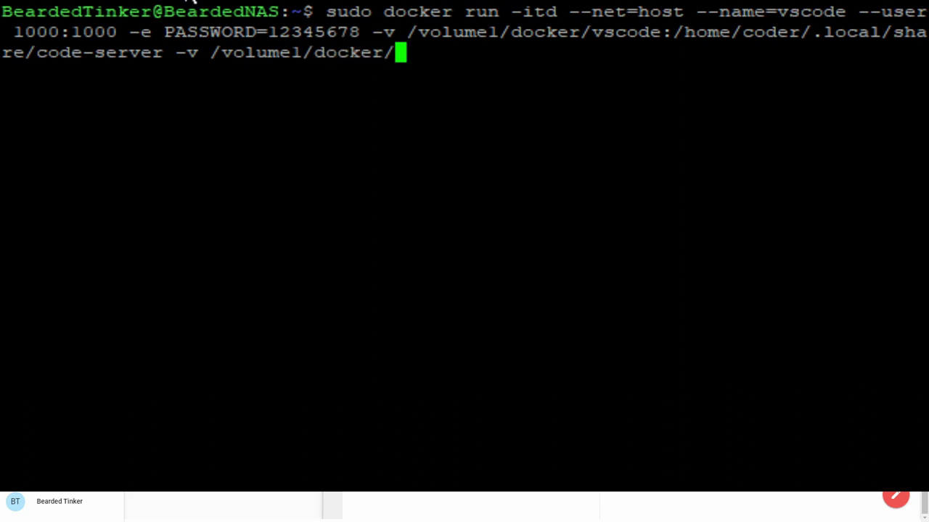
text(home)
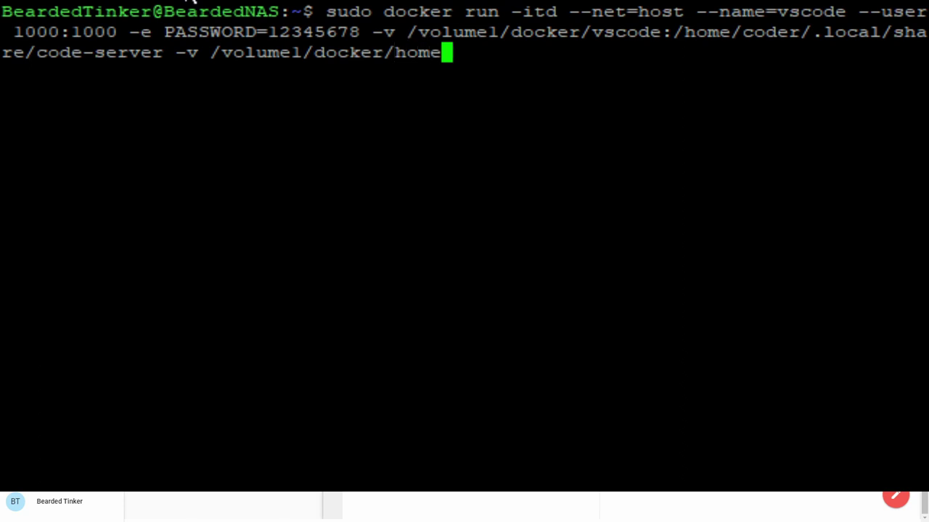
text(-assistat)
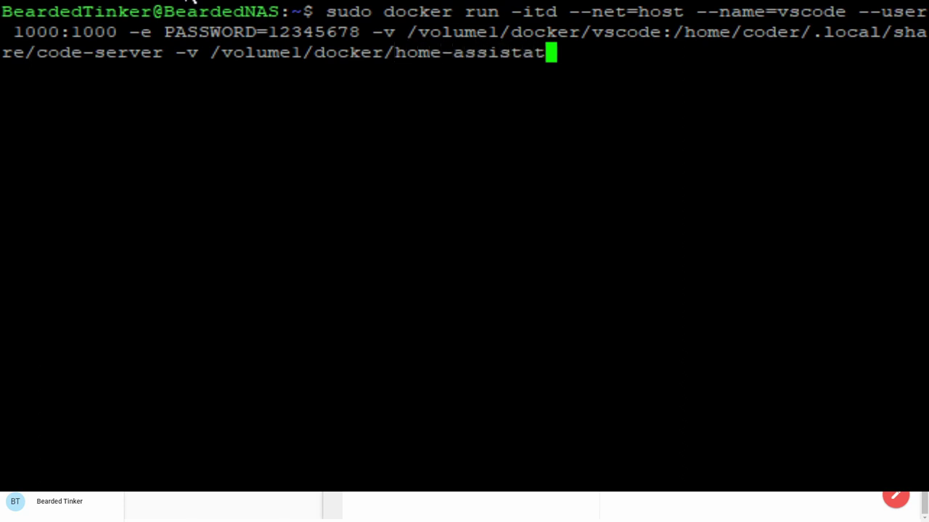
key(BackSpace)
text(nt:)
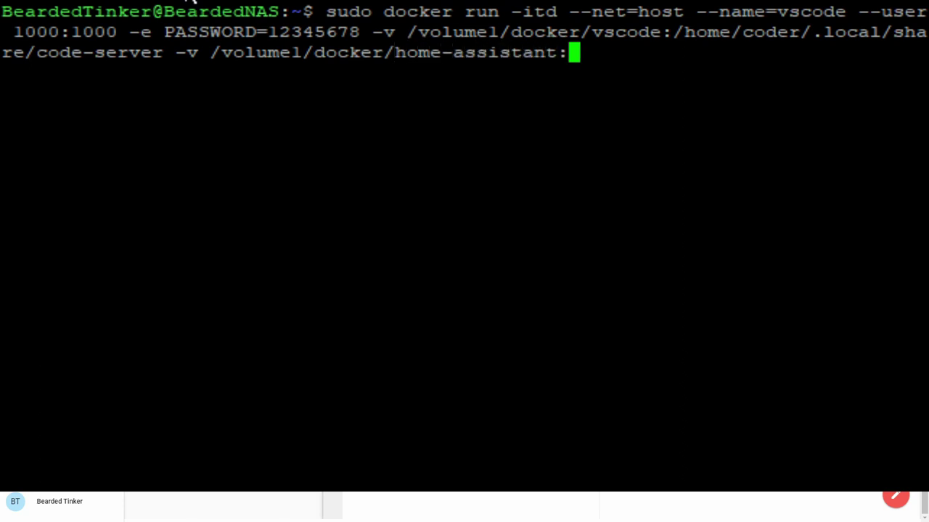
text(/)
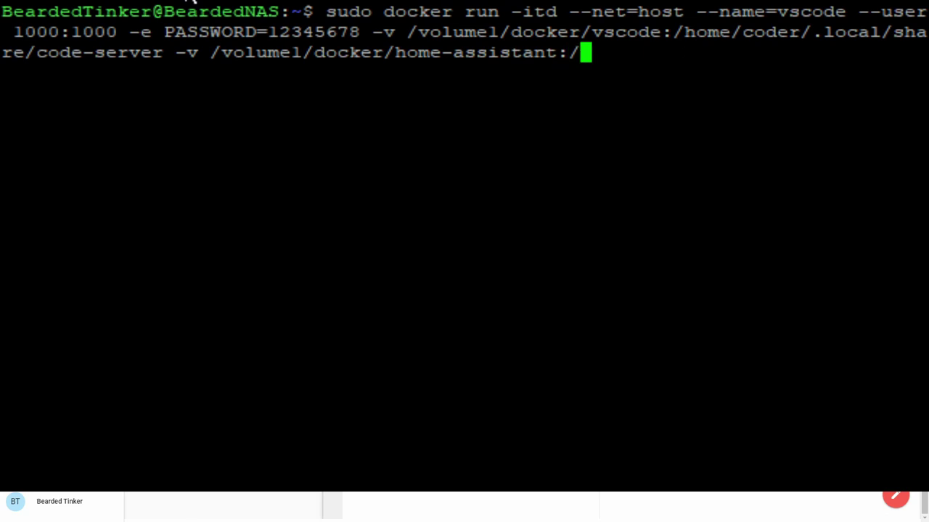
text(home/code)
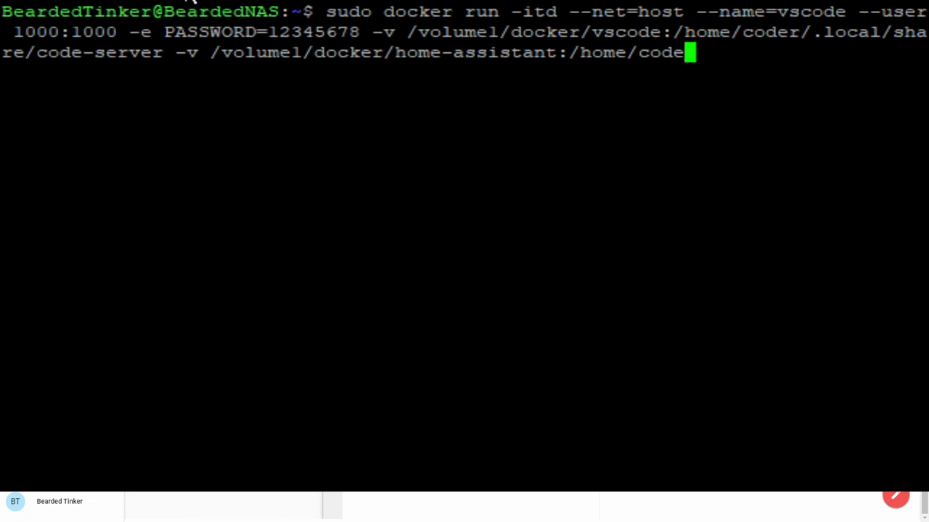
text(r/proje)
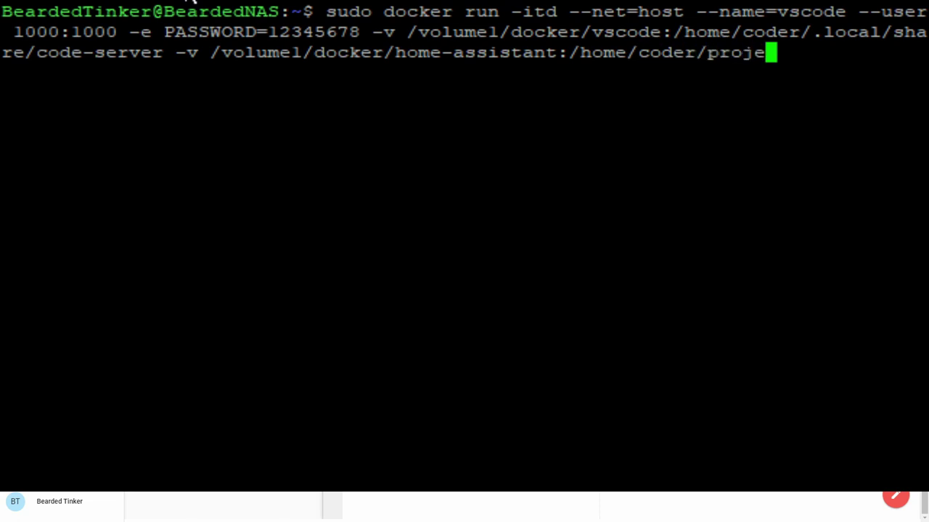
text(ct)
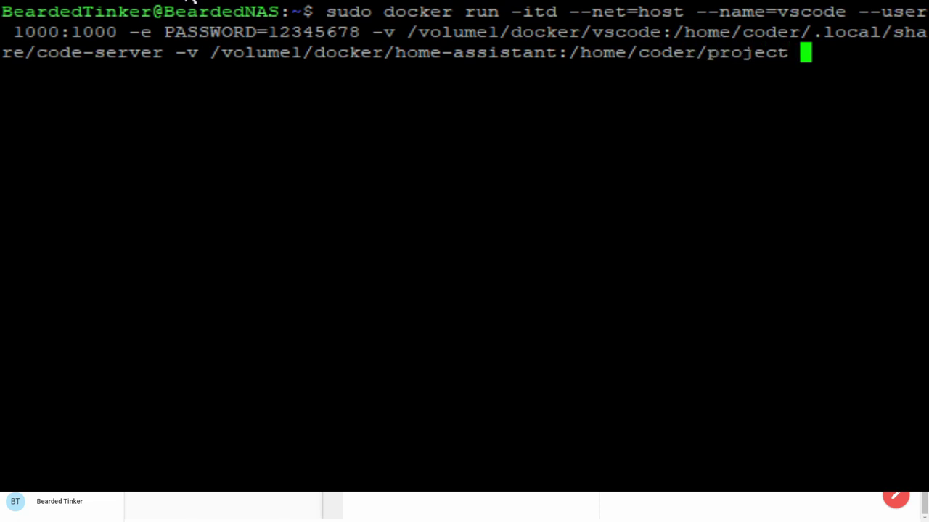
text(cod)
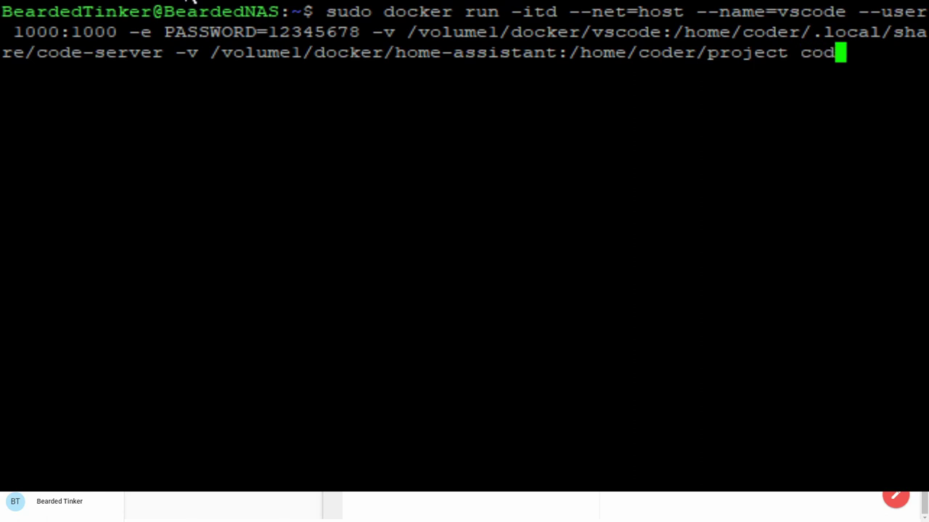
text(ercom/code-)
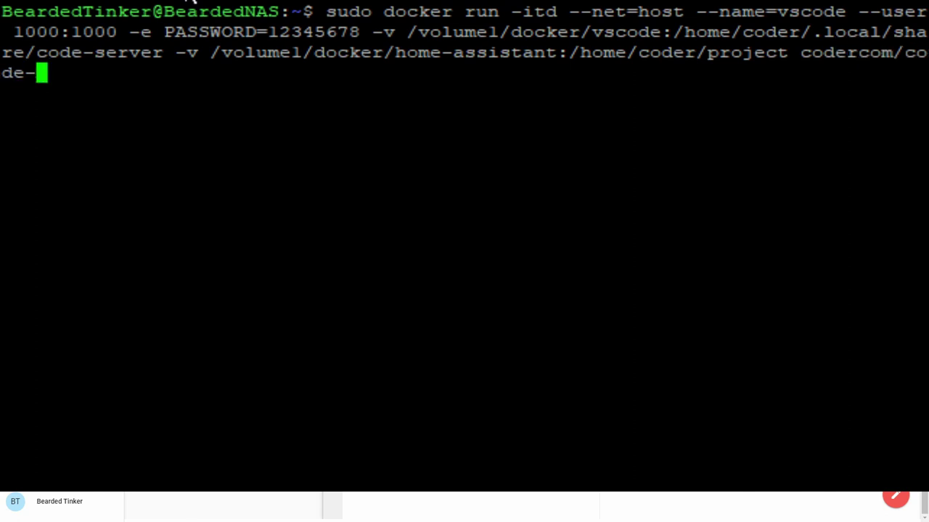
text(server)
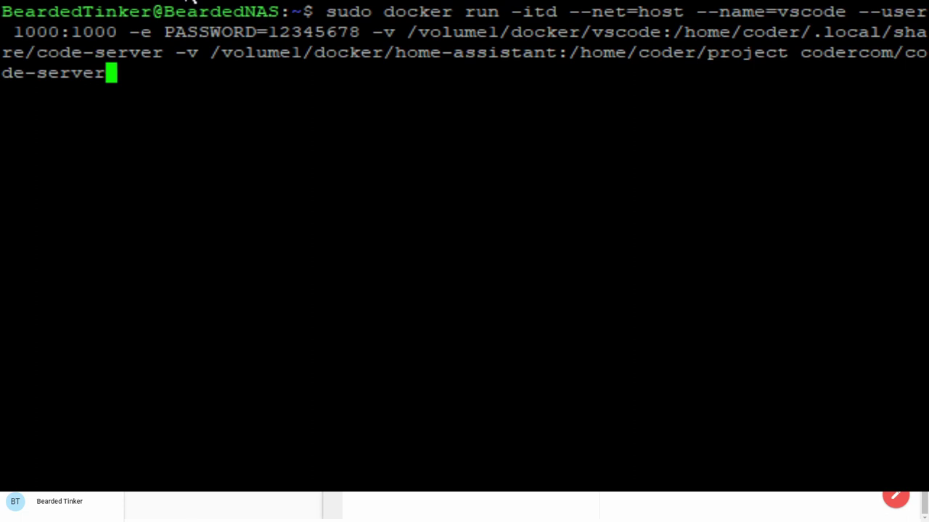
text(:v)
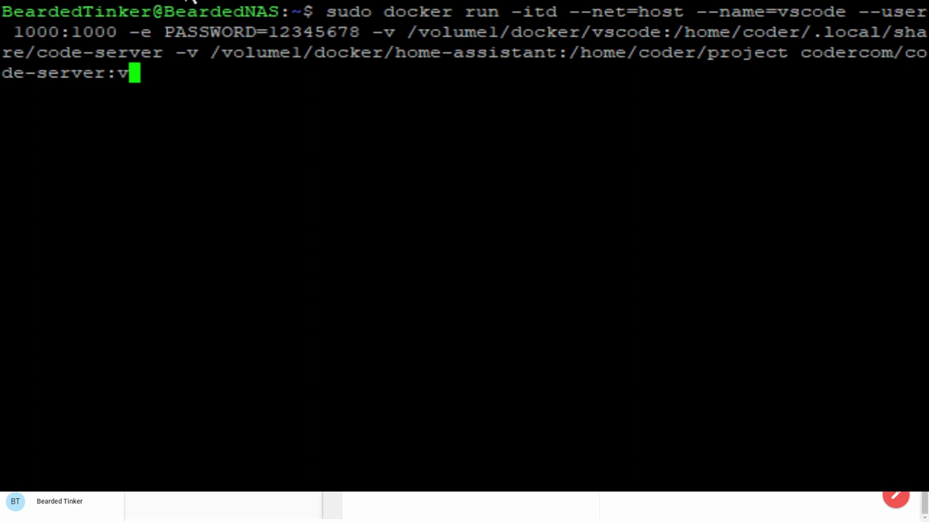
text(2)
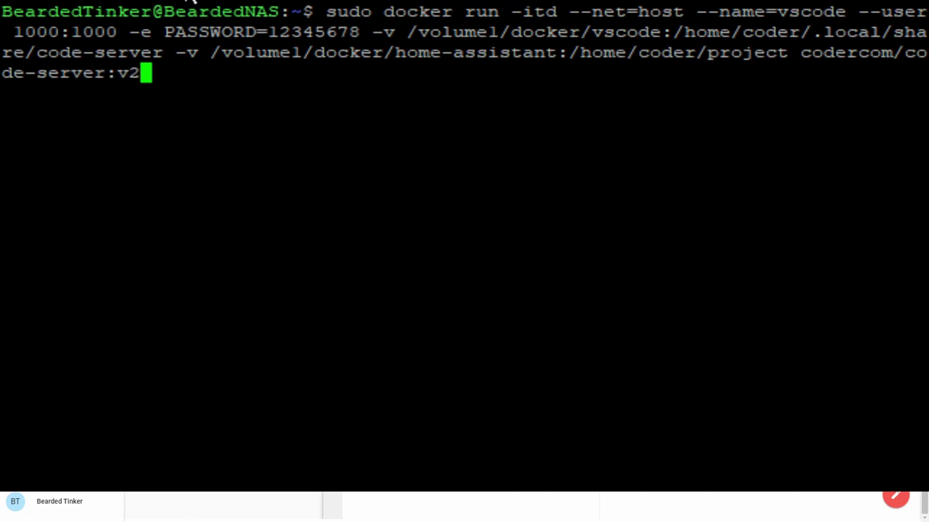
Run the docker command, enter the sudo password, and wait for the container to start.
key(Return)
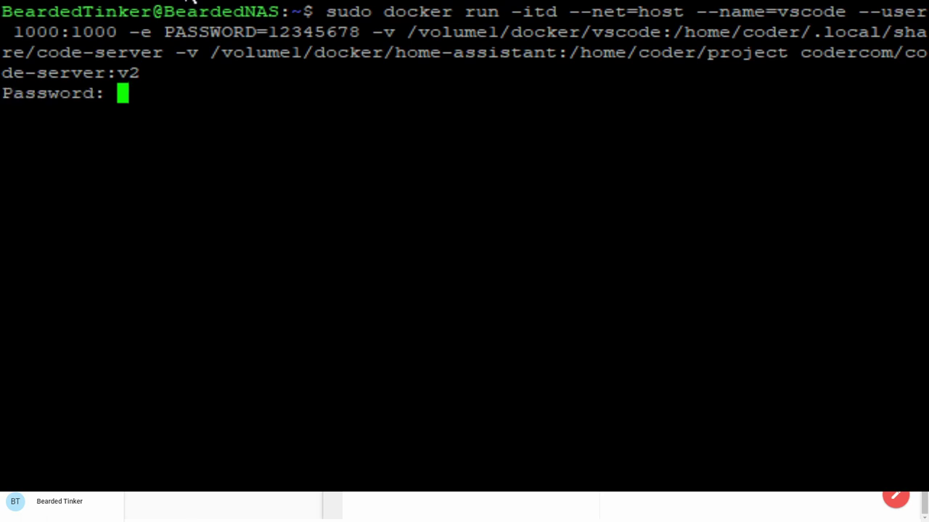
key(Return)
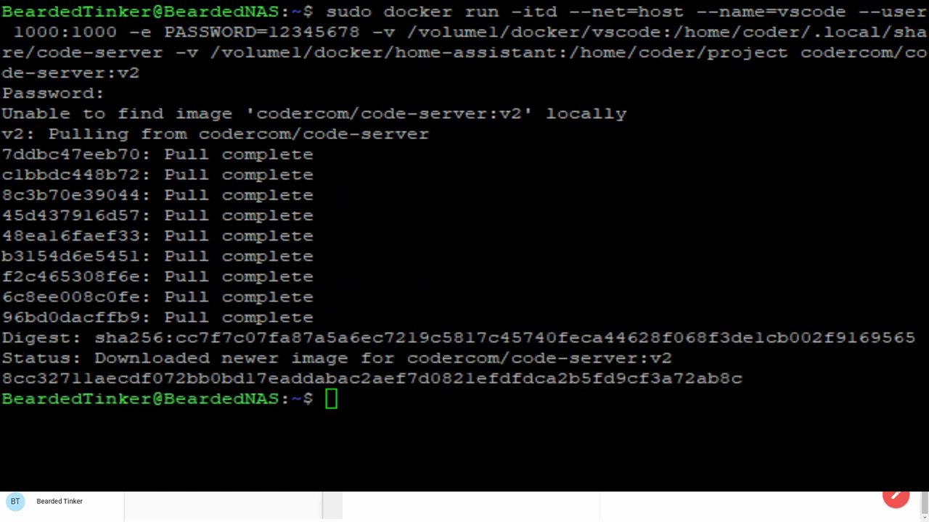
click(97, 140)
Show the vscode container's logs in Portainer and highlight the EACCES permission-denied error line.
key(alt+Tab)
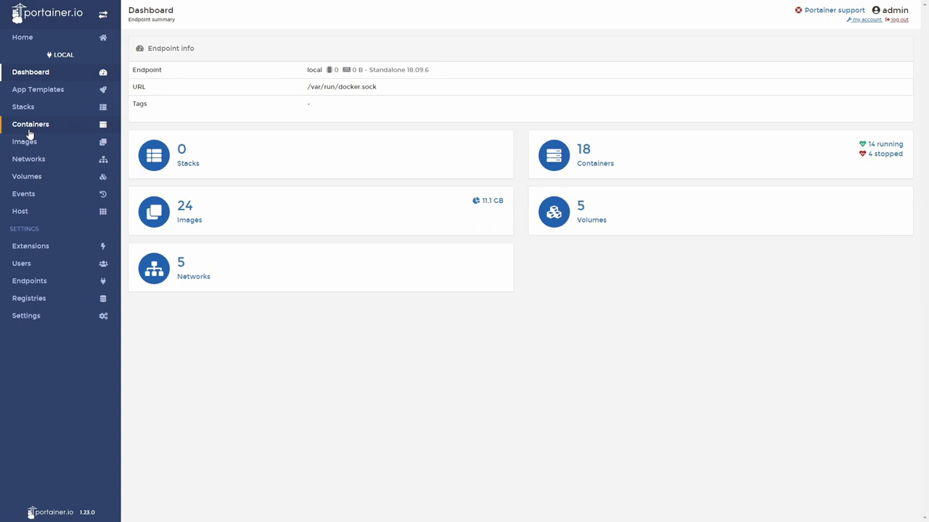
click(30, 127)
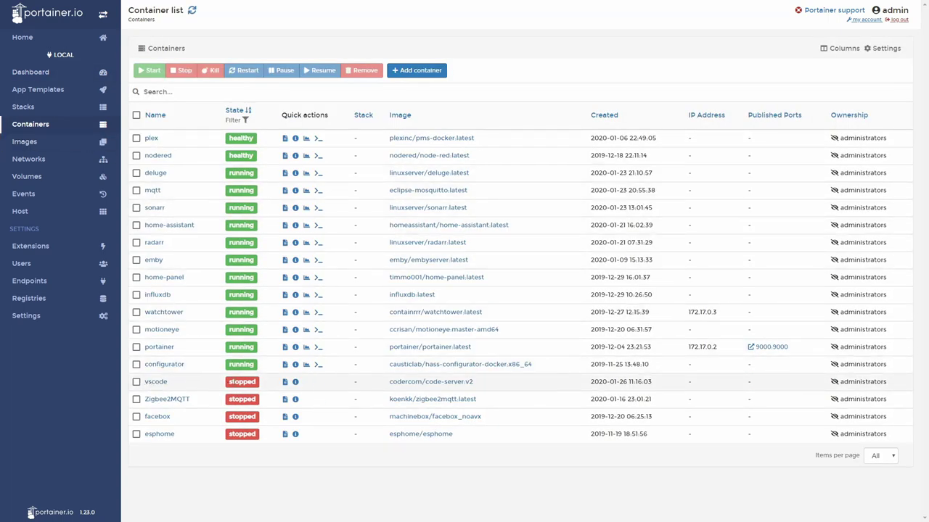
click(285, 382)
drag(140, 269, 428, 277)
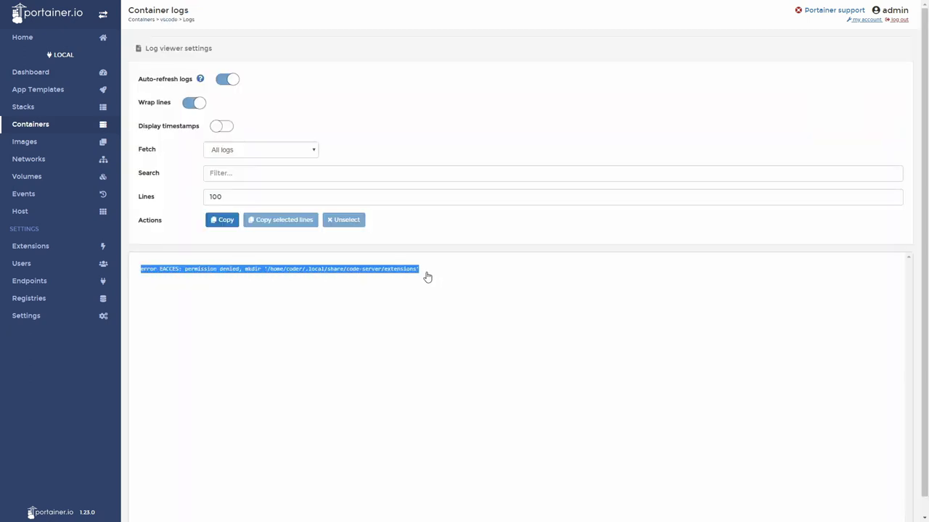
drag(140, 270, 423, 276)
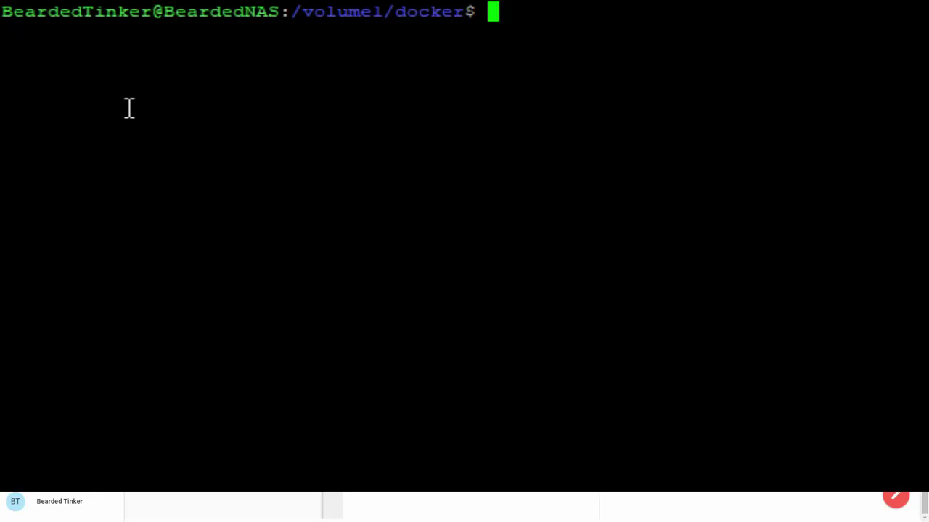
List /volume1/docker, then run sudo chmod 777 vscode -R to open up the folder's permissions.
text(ls)
key(Return)
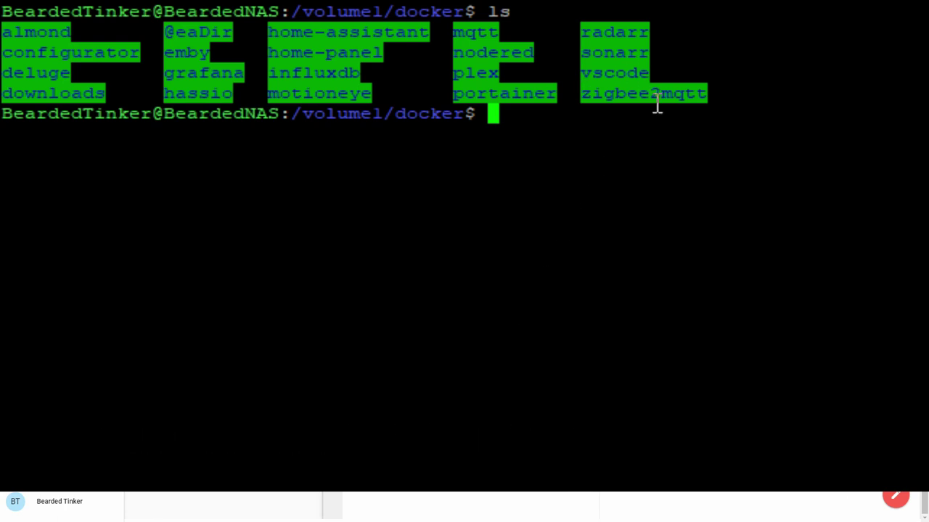
text(sudo )
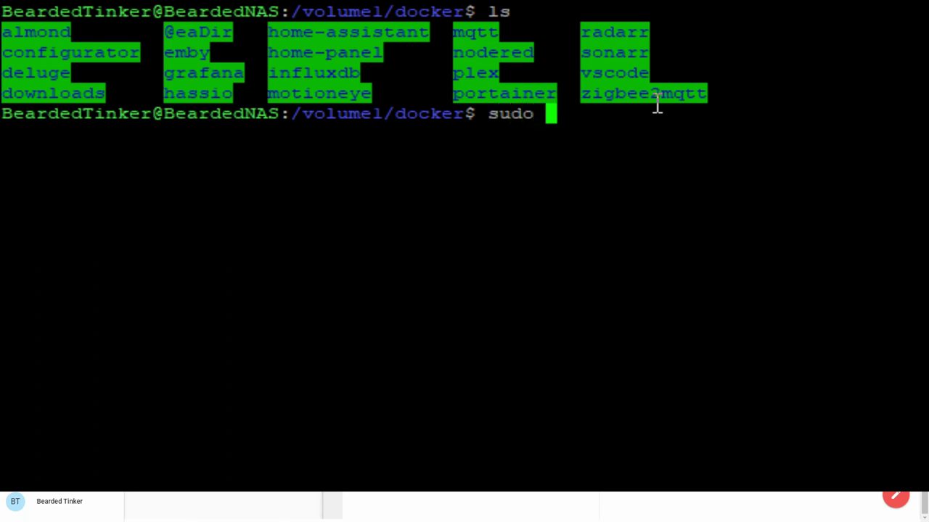
text(chmod)
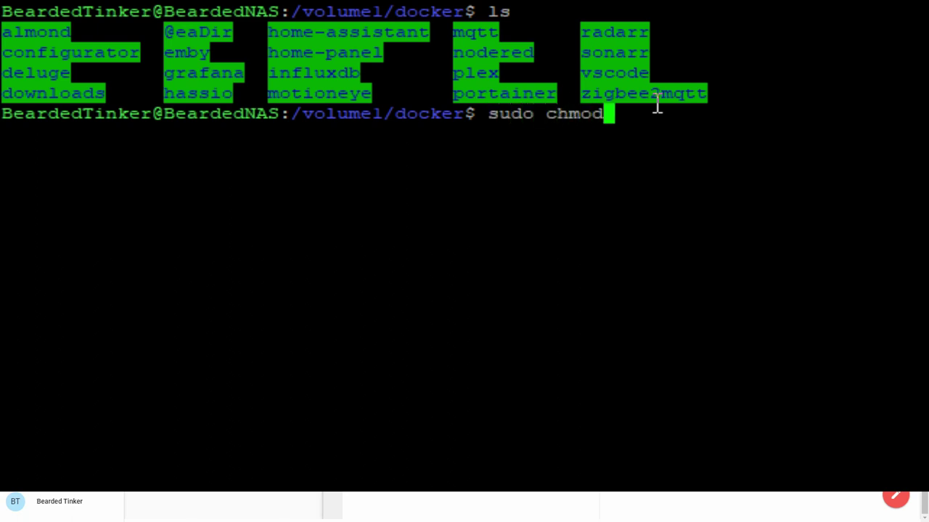
text( 777)
text(vscode )
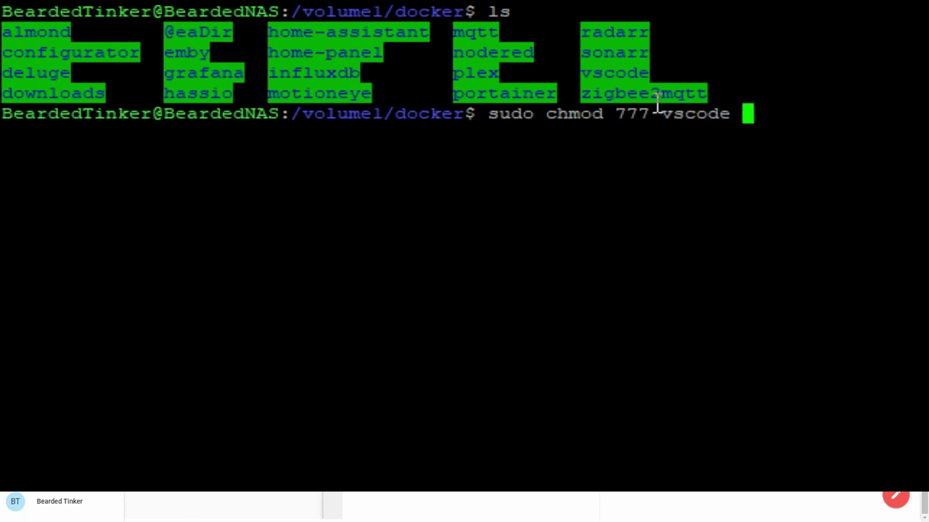
text(-R)
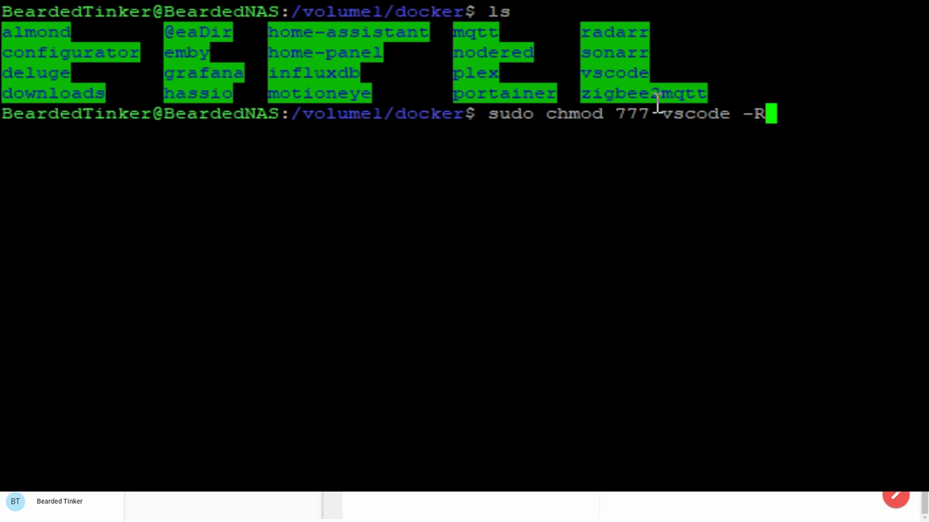
key(Return)
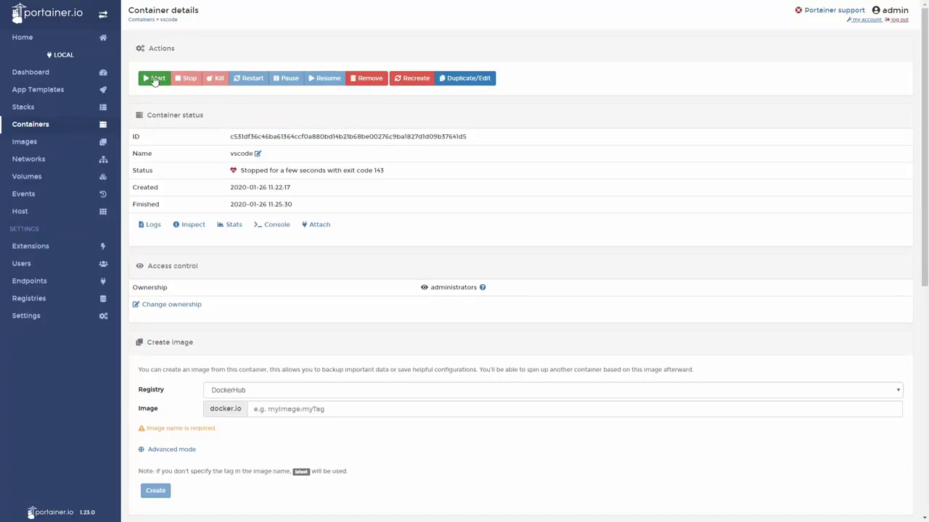
Start the vscode container and view its logs showing code-server listening on 0.0.0.0:8080.
click(155, 80)
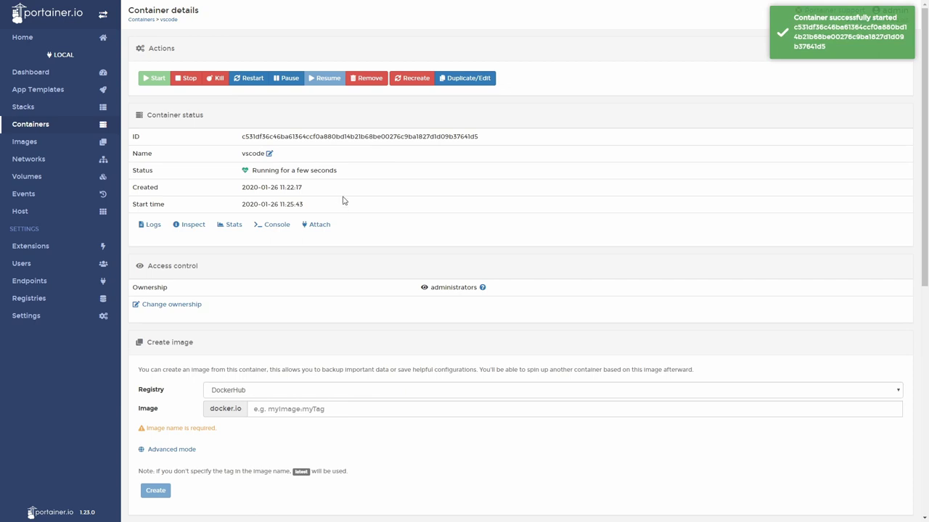
click(153, 225)
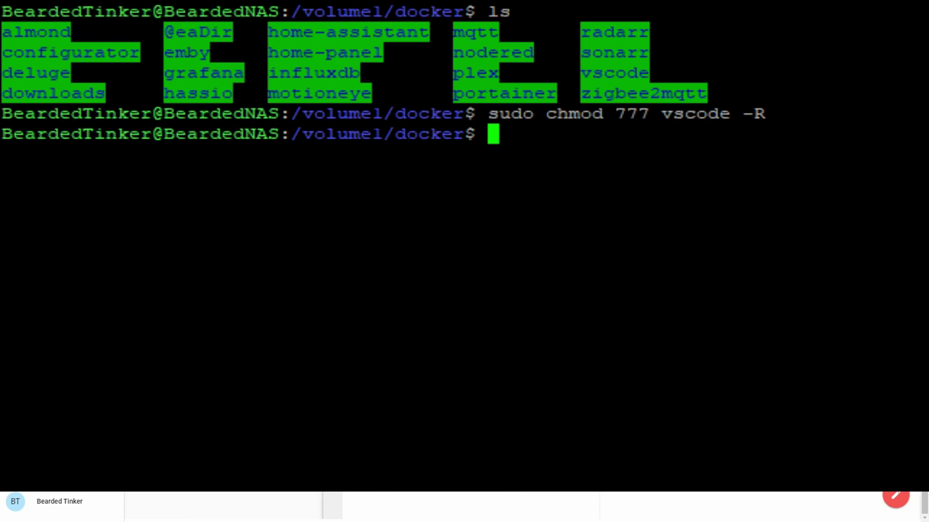
Change into the vscode folder and list its extensions, logs, machineid and temp entries.
text(cd vs)
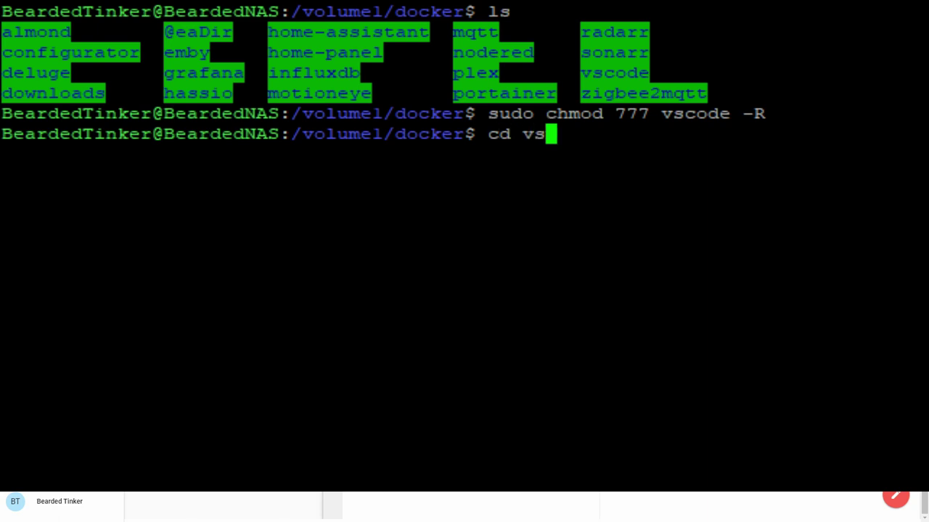
text(code)
key(Return)
text(ls)
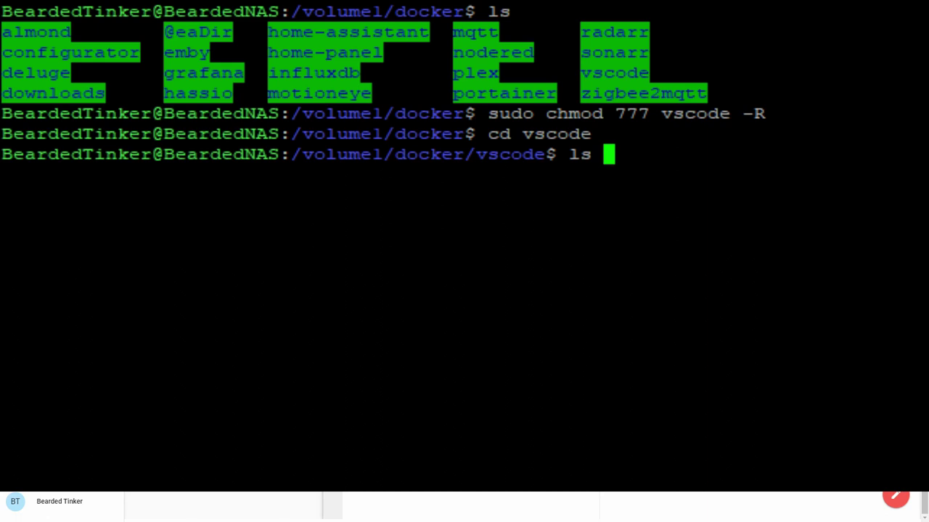
key(Return)
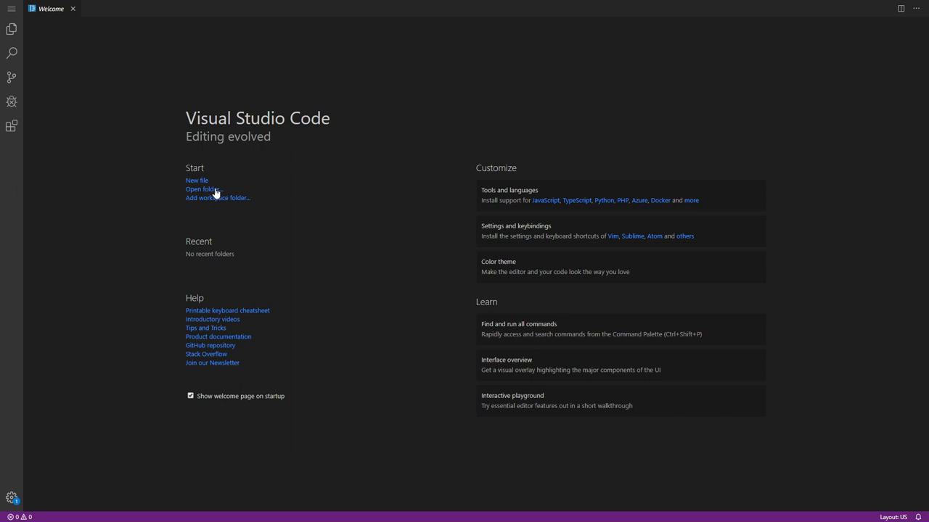
Open /home/coder/project as the workspace folder from the Welcome page.
click(216, 192)
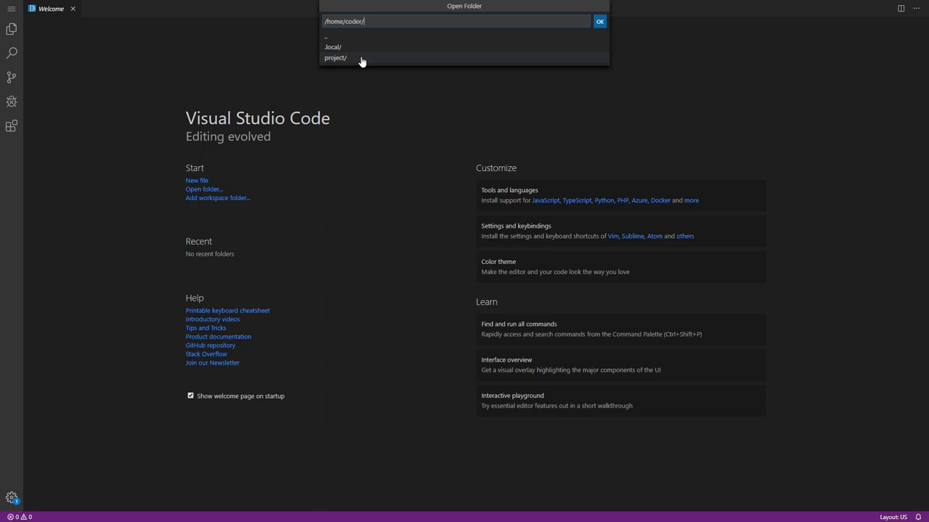
click(361, 58)
click(600, 21)
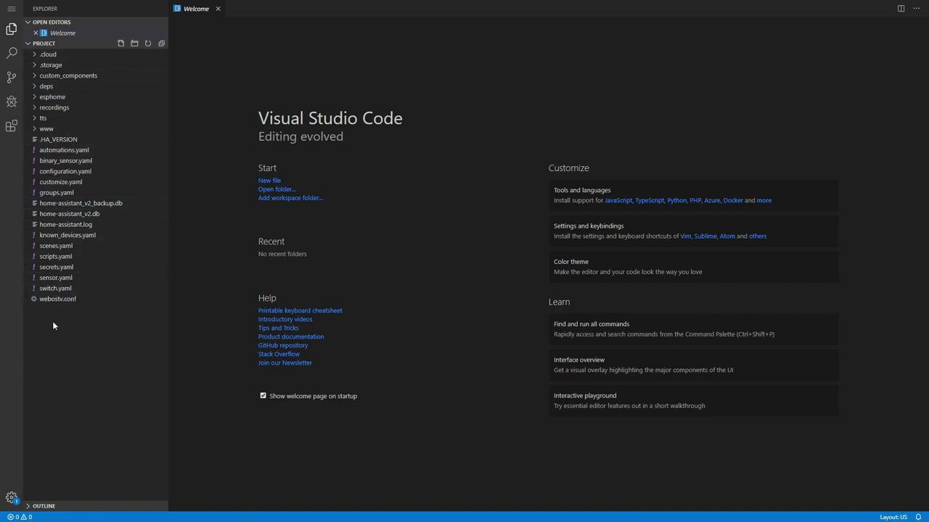
Preview automations.yaml, configuration.yaml and binary_sensor.yaml, ending back on automations.yaml.
click(62, 150)
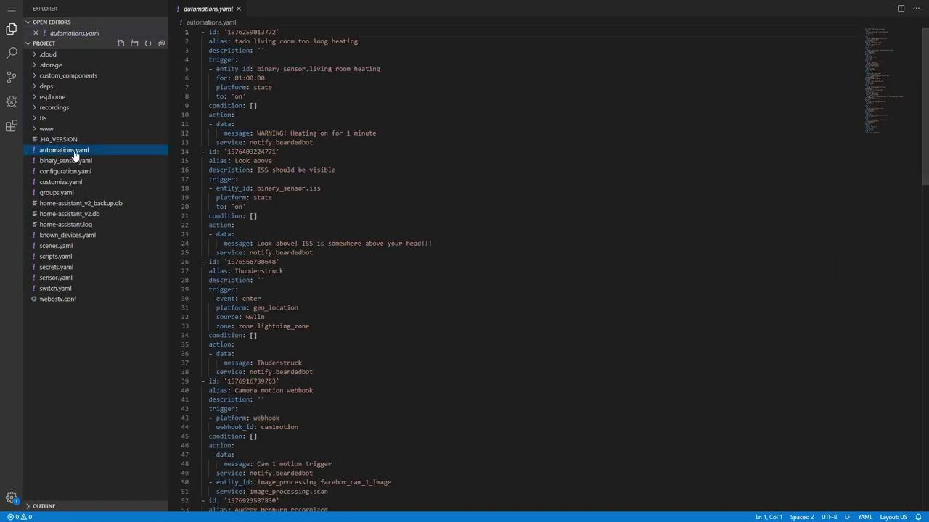
scroll(239, 181, down, 5)
click(70, 174)
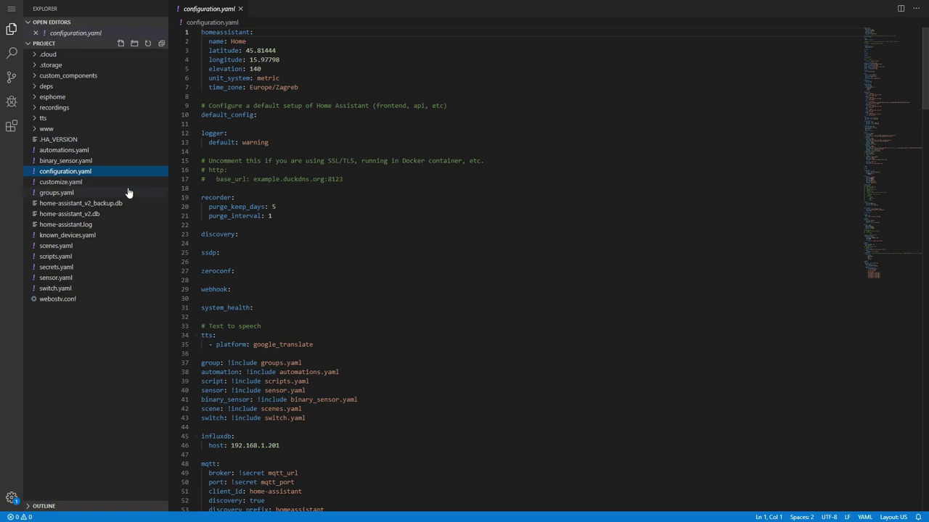
click(73, 160)
click(69, 150)
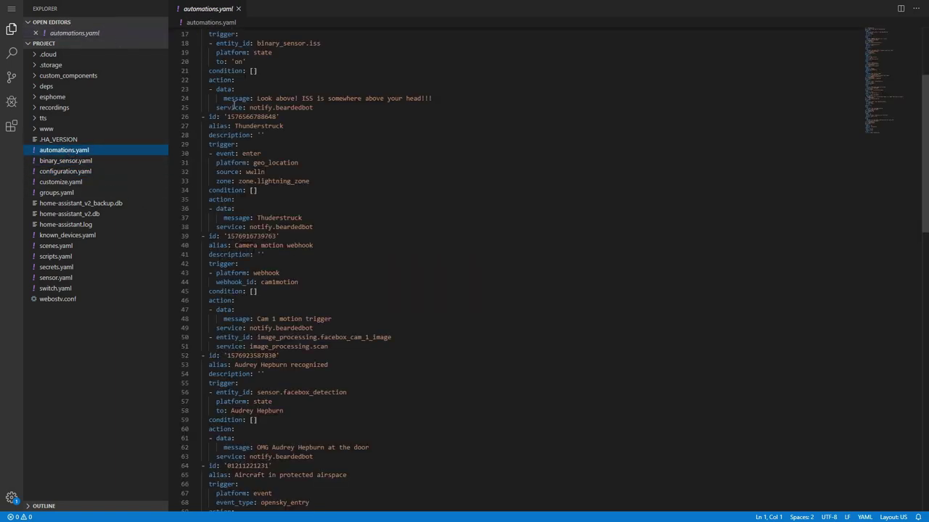
Scroll through automations.yaml and search it for 'lig', then close the find widget.
scroll(234, 104, up, 5)
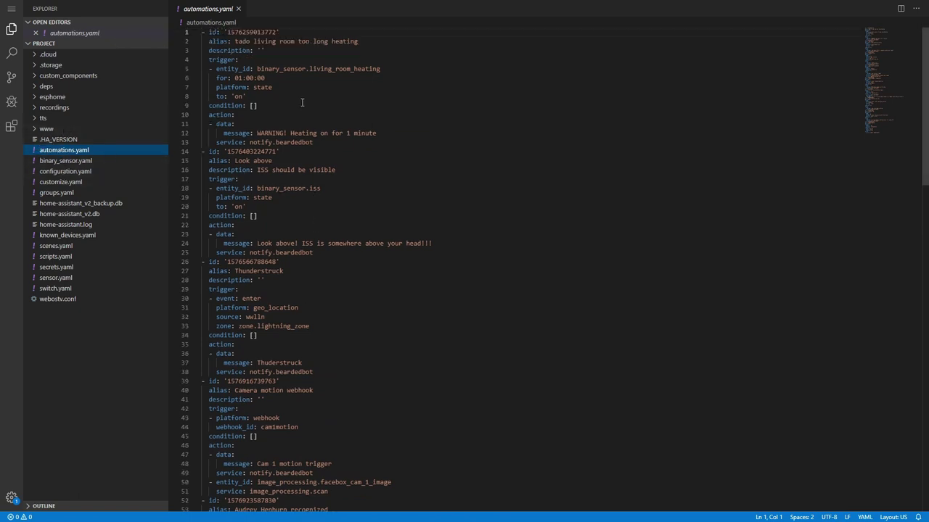
scroll(302, 102, down, 8)
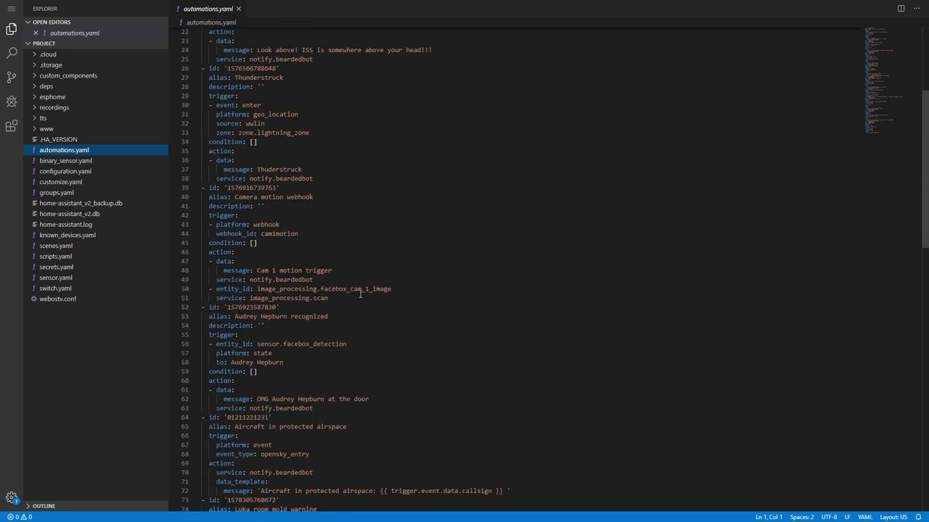
scroll(357, 302, down, 2)
scroll(339, 378, down, 1)
scroll(337, 378, down, 3)
key(ctrl+f)
text(lig)
click(334, 204)
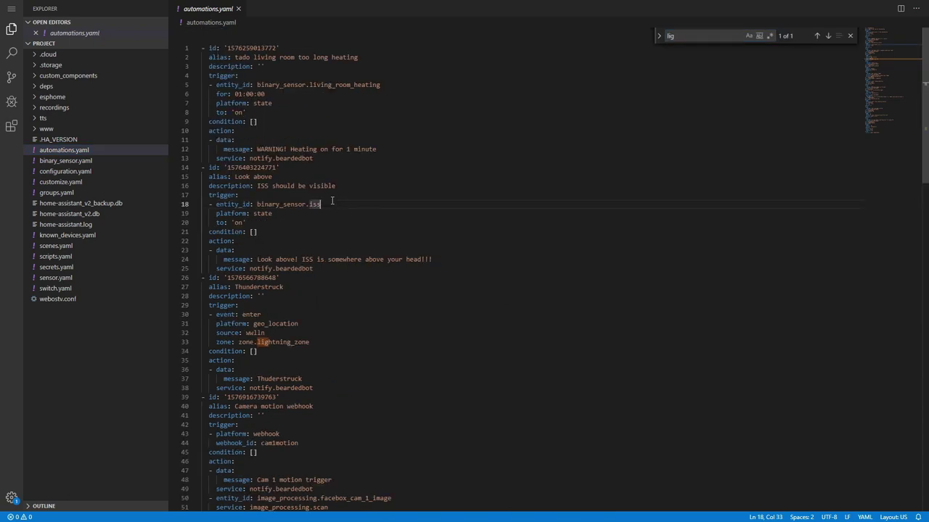
click(331, 198)
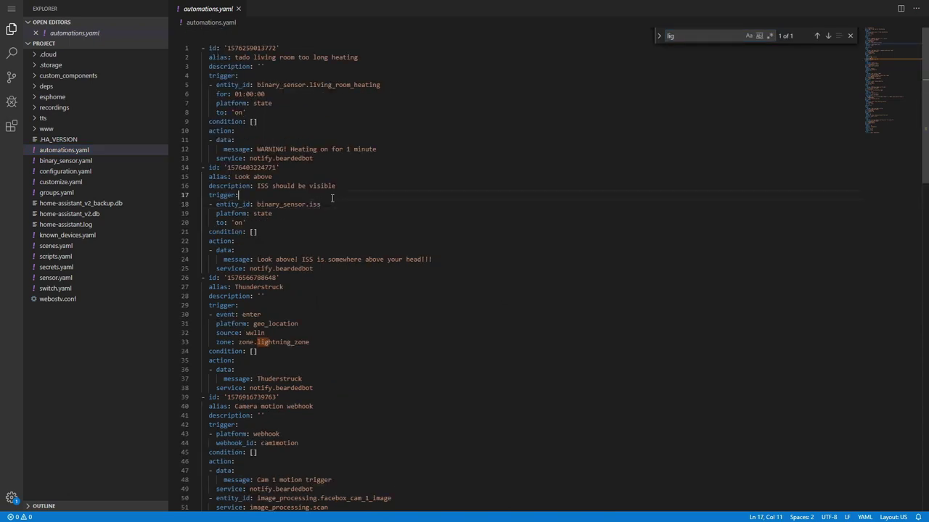
click(850, 35)
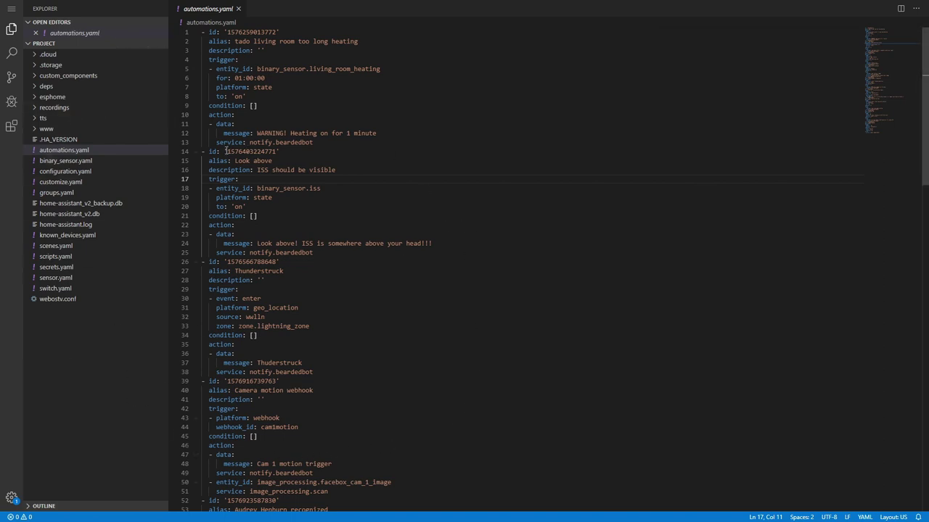
Search the Extensions marketplace for 'home'.
click(11, 128)
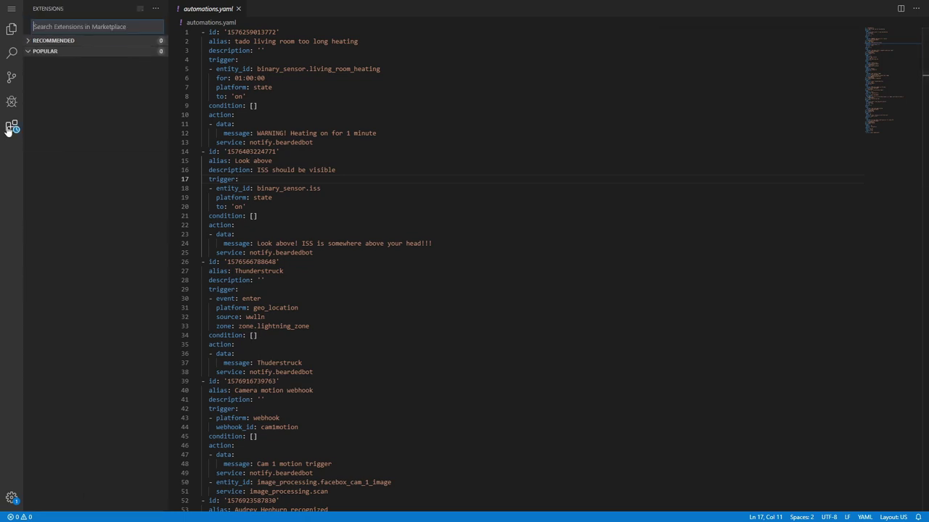
text(home)
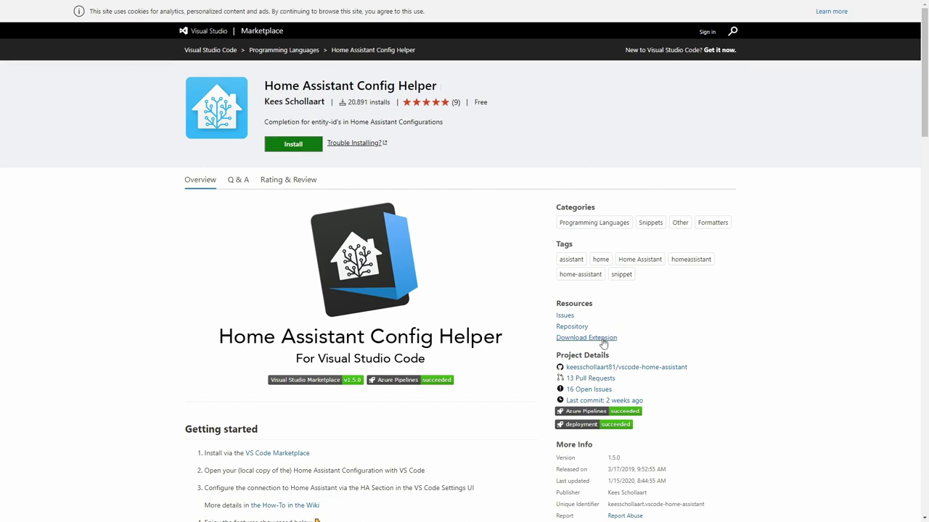
Download the Log File Highlighter, ESPHome, Material Design Icons Intellisense, YAML and vscode-icons VSIX packages.
scroll(602, 342, down, 1)
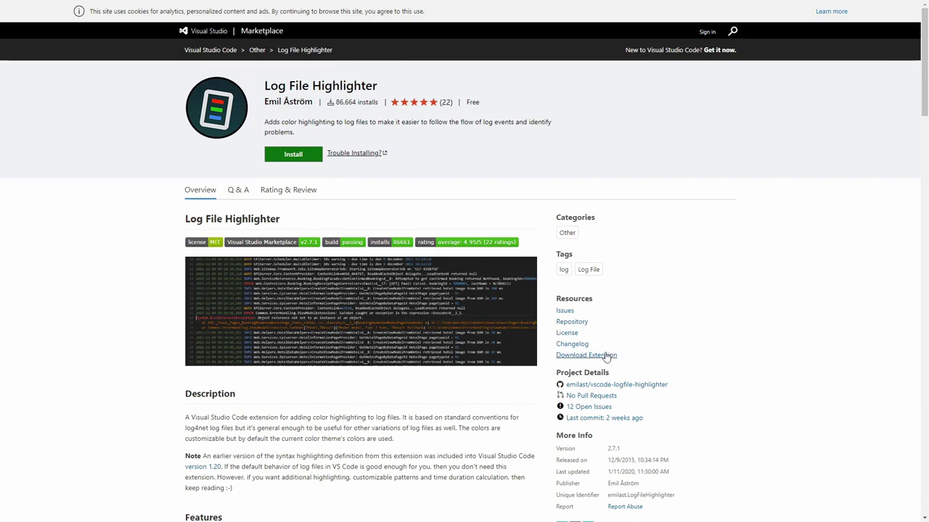
scroll(607, 357, down, 1)
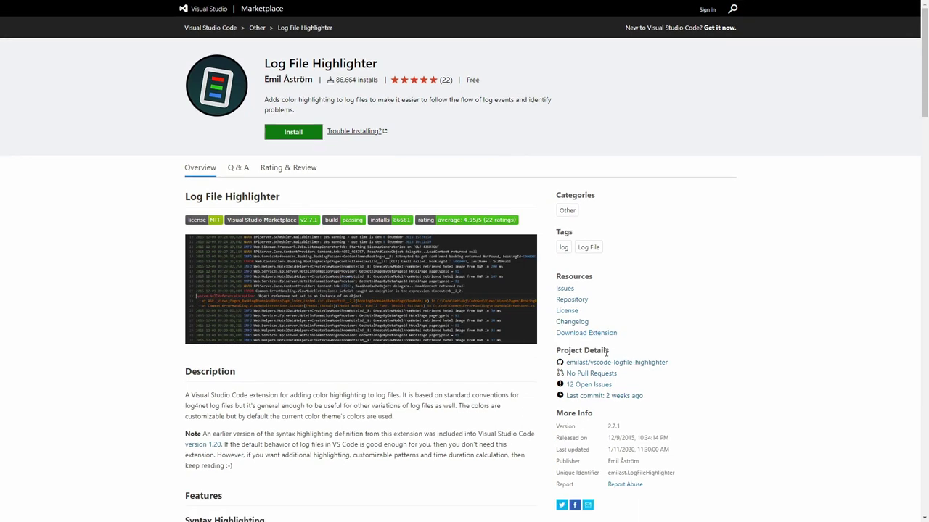
click(598, 333)
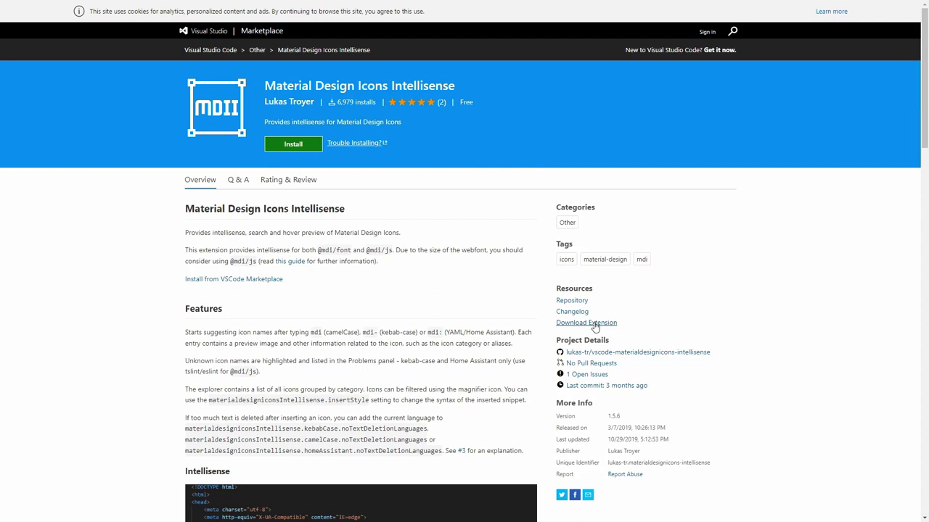
click(593, 324)
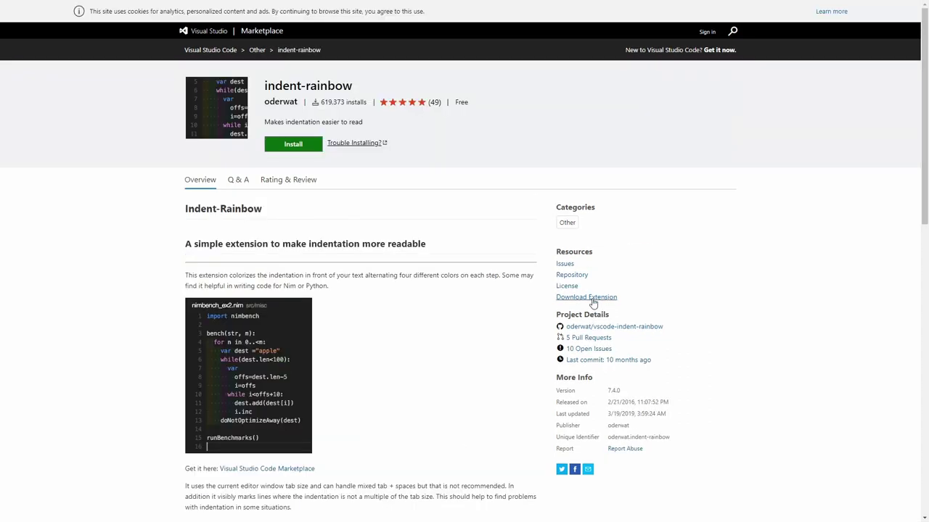
click(594, 297)
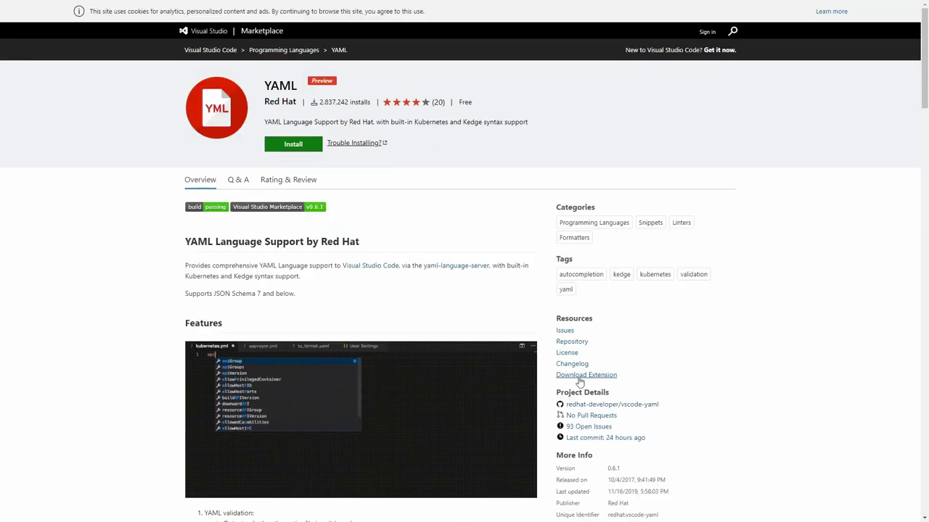
click(580, 374)
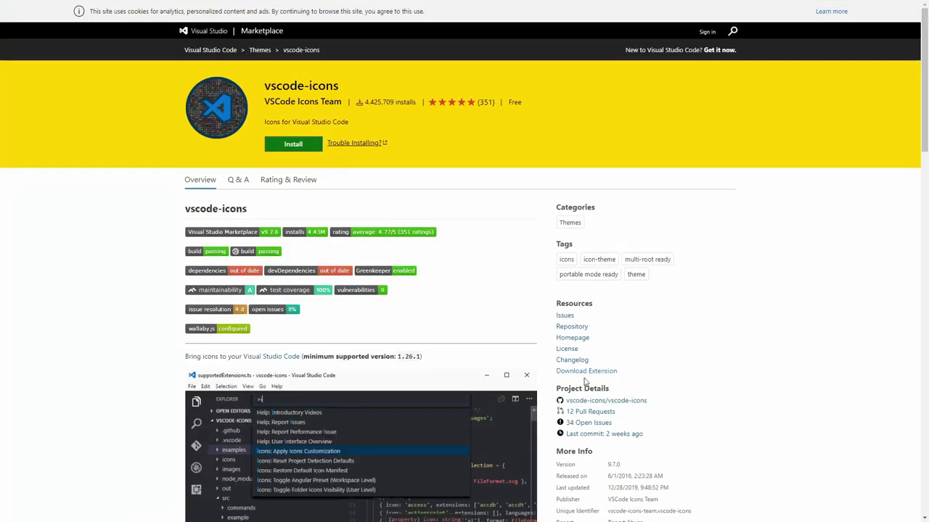
click(587, 373)
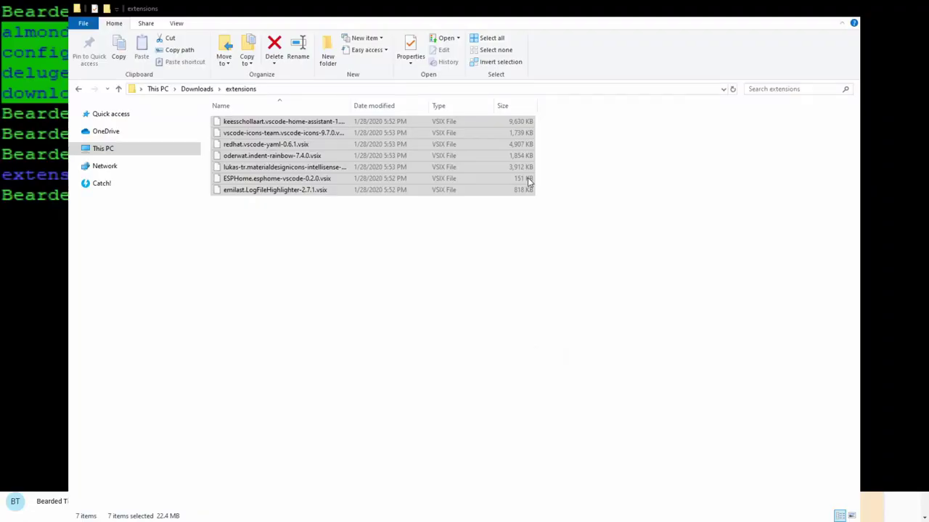
Select all seven .vsix files in the Downloads\extensions folder.
click(330, 228)
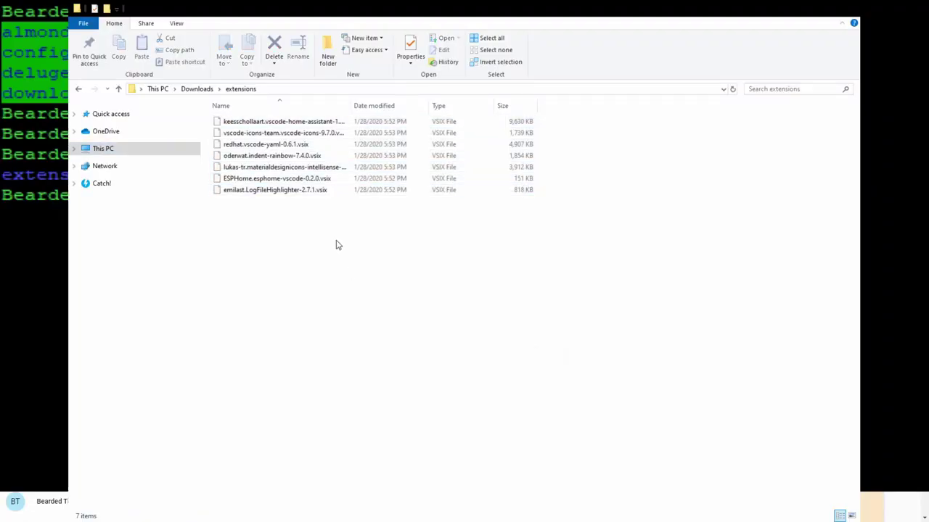
click(325, 122)
shift+click(321, 189)
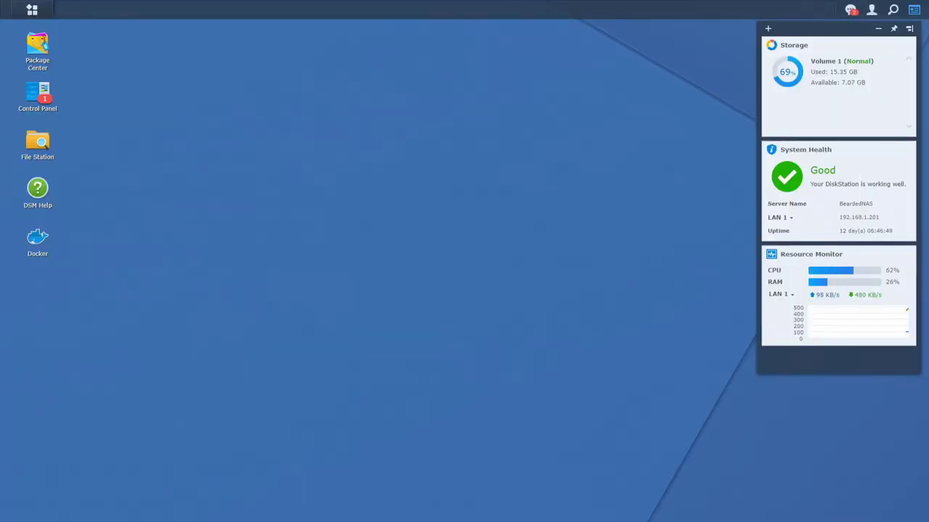
Upload the seven .vsix files into docker/vscode/temp in File Station, overwriting same-named files.
click(48, 149)
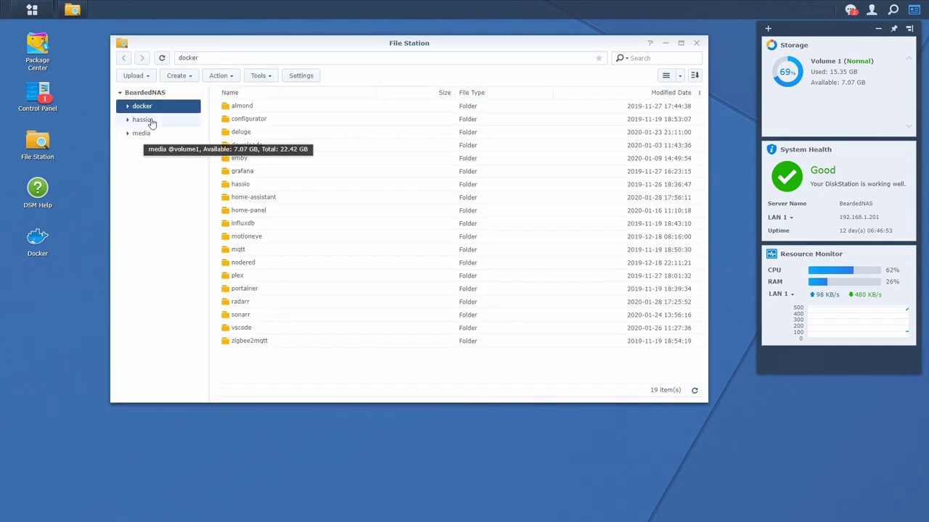
double_click(244, 328)
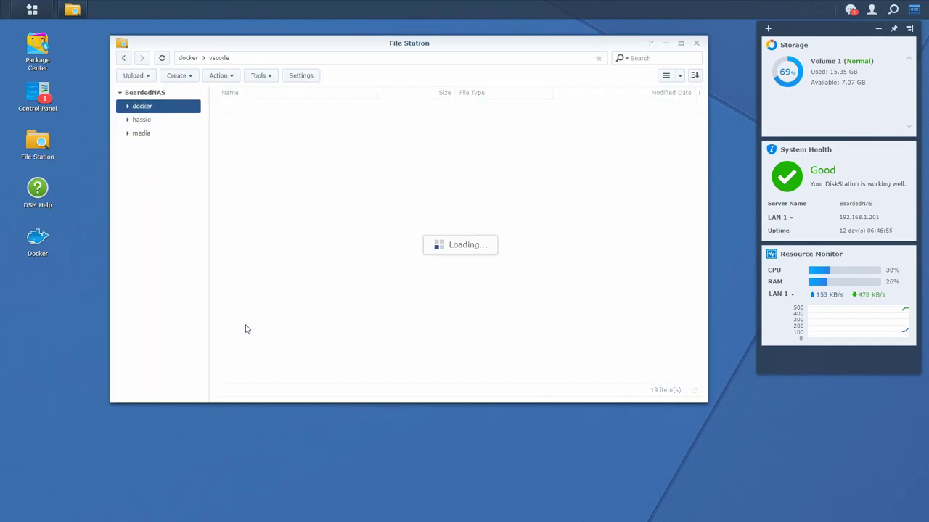
double_click(246, 140)
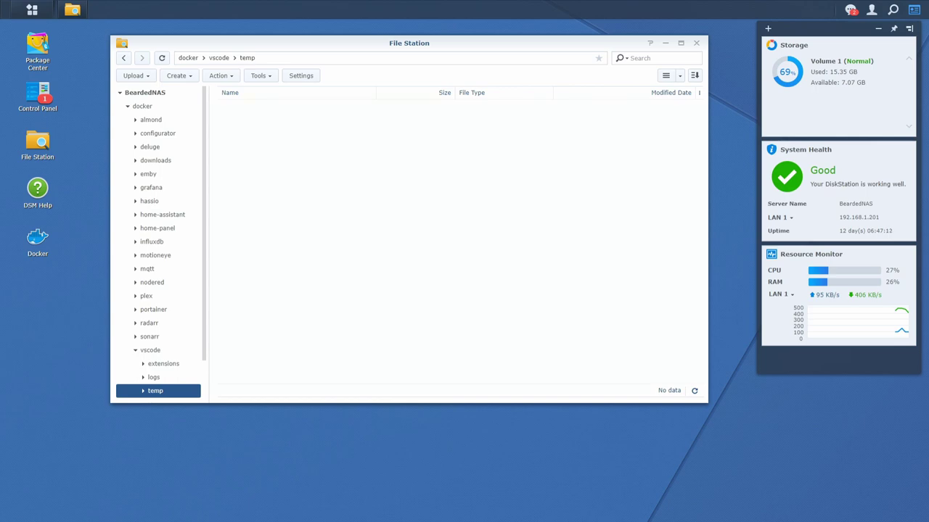
drag(300, 493, 385, 215)
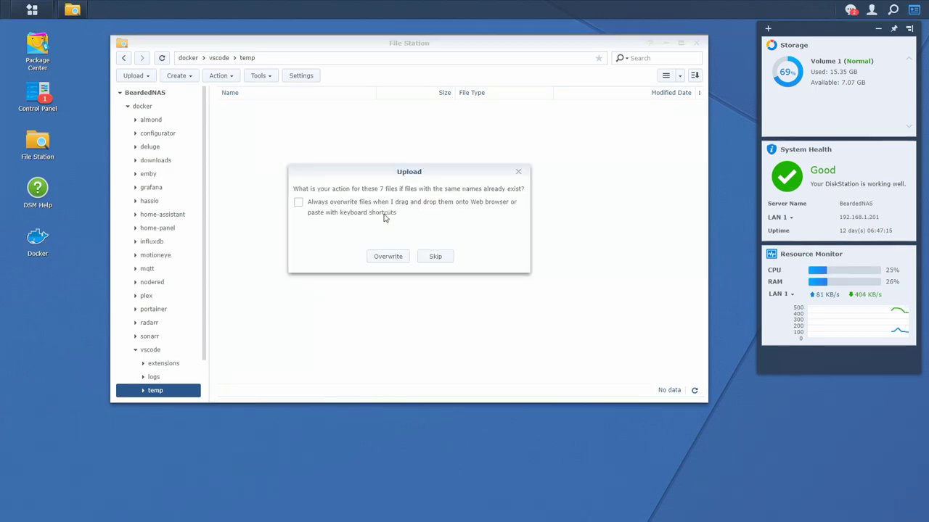
click(395, 258)
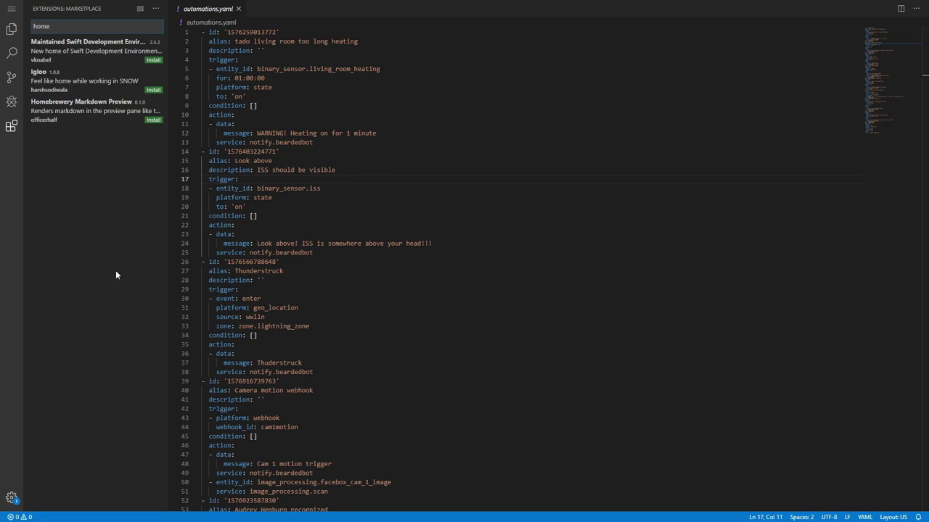
Install Log File Highlighter from its VSIX in .local/share/code-server/temp and reload.
click(153, 9)
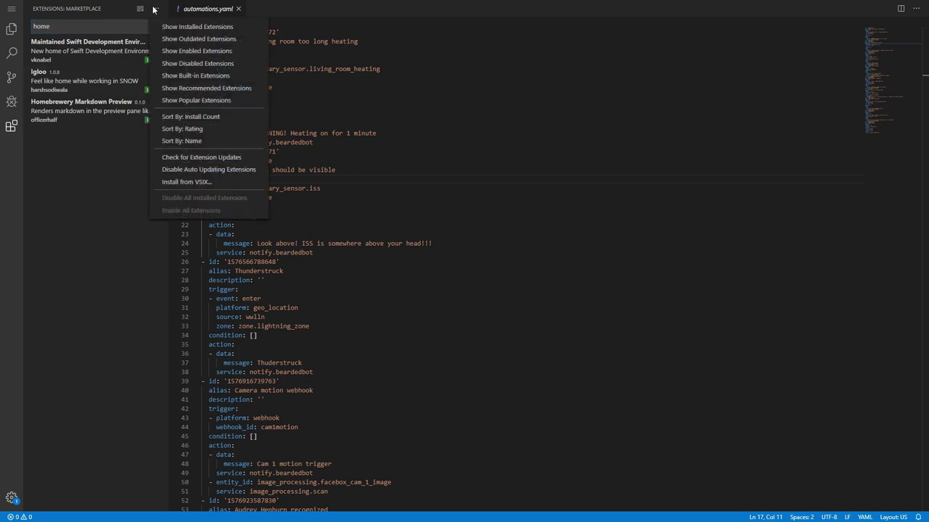
click(190, 182)
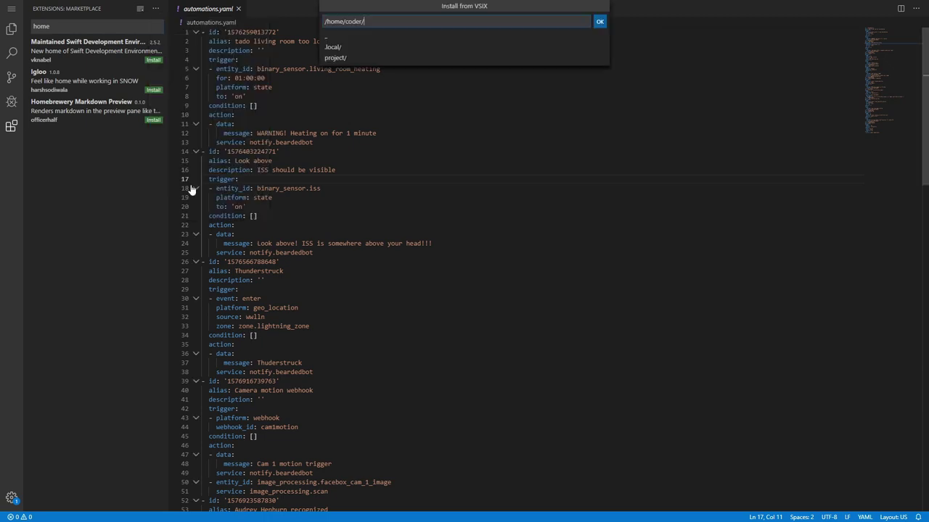
click(345, 48)
click(346, 47)
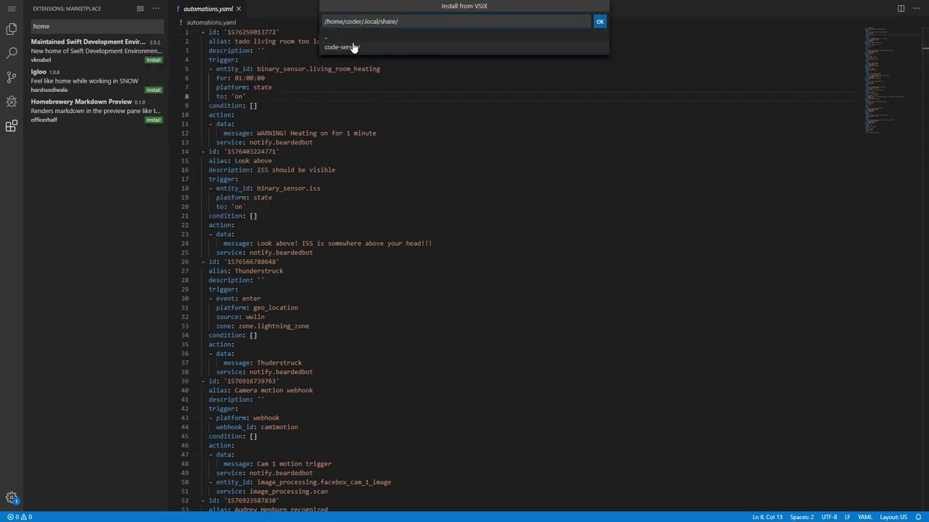
click(353, 47)
click(362, 69)
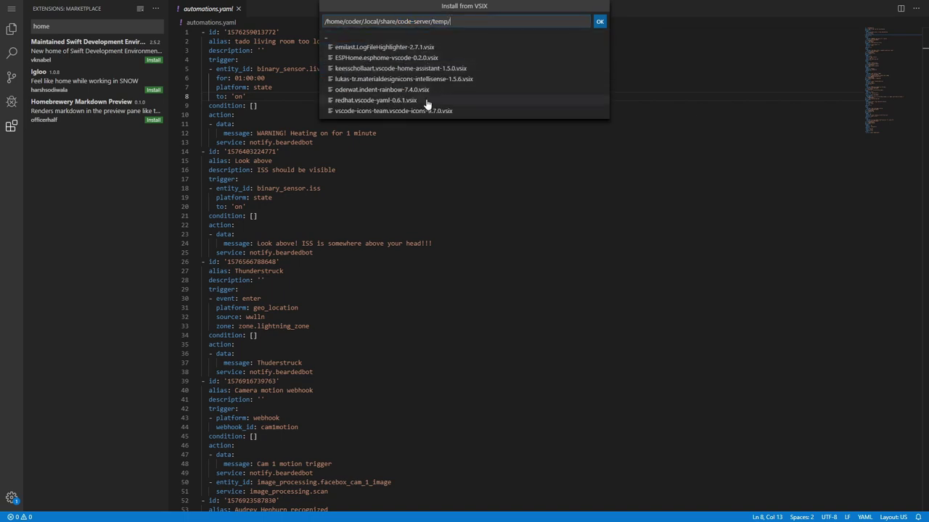
click(414, 48)
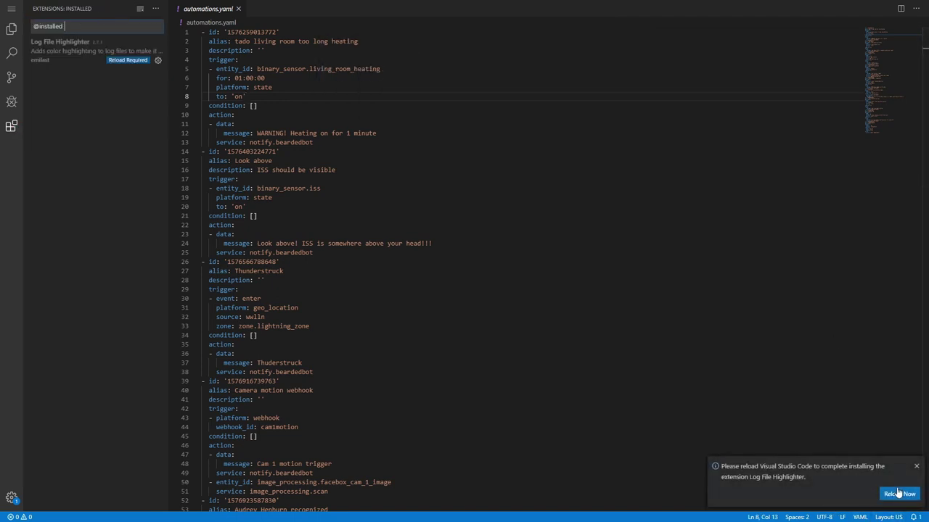
click(898, 494)
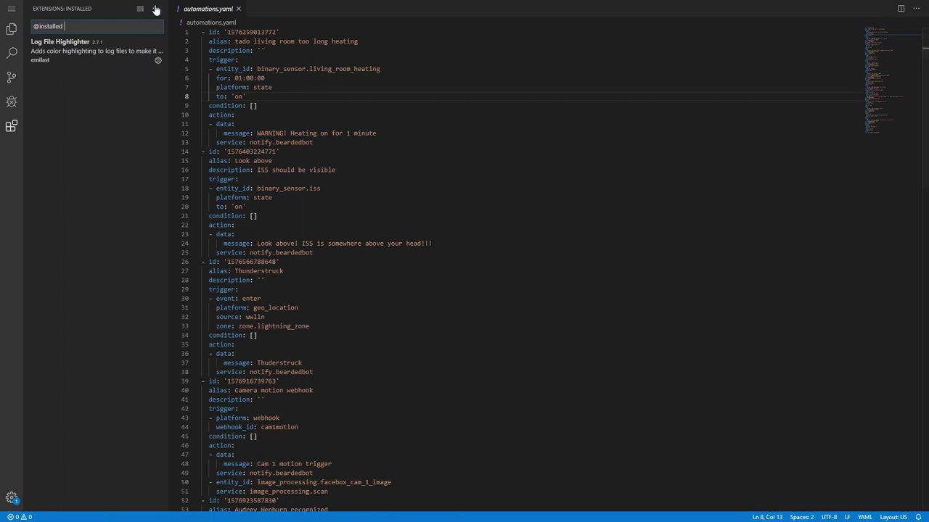
Install ESPHome VSCode from its VSIX in the same temp folder and reload.
click(156, 8)
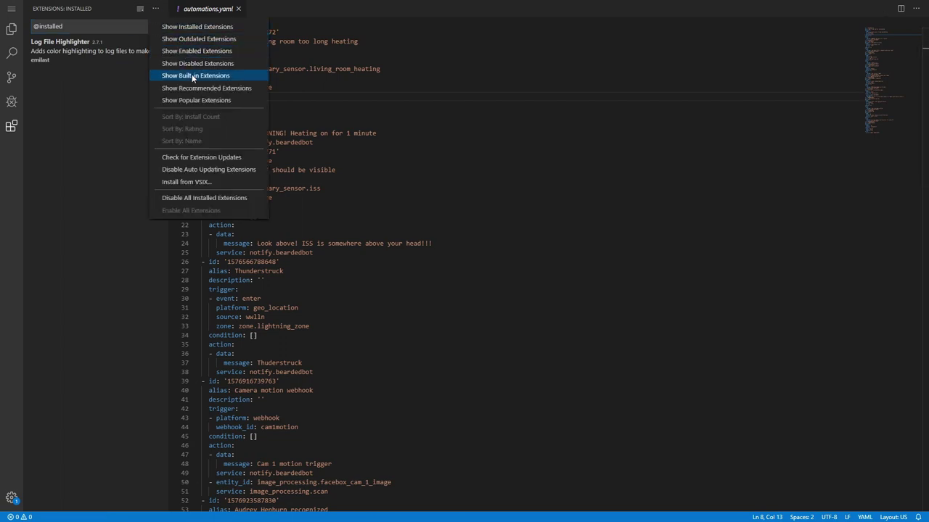
click(202, 182)
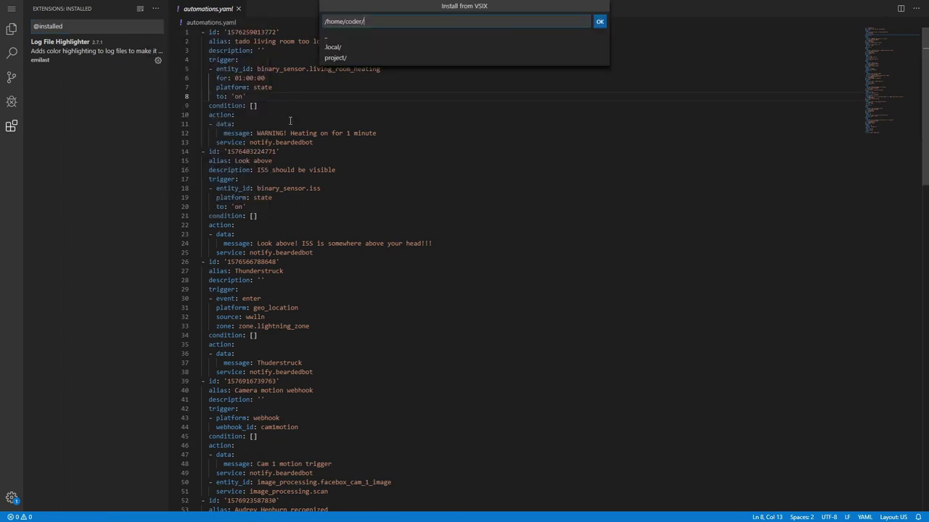
click(337, 47)
click(366, 48)
click(373, 49)
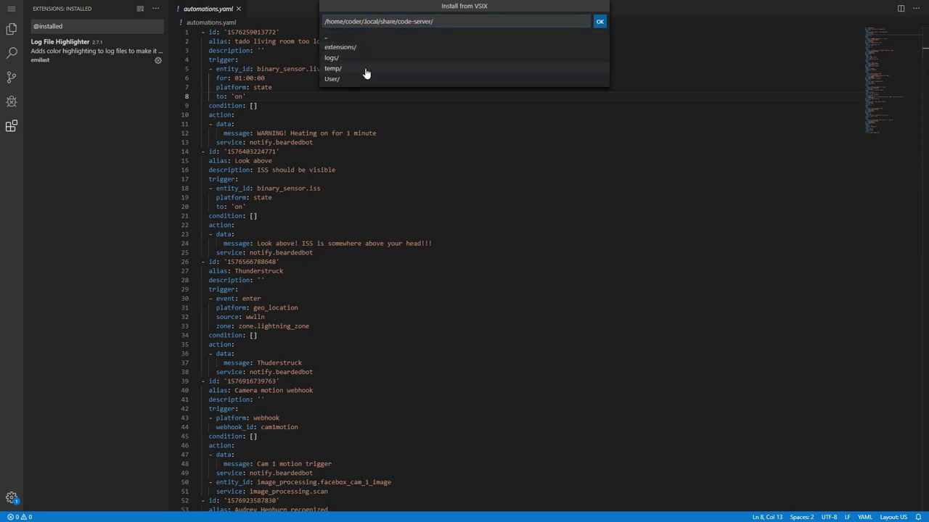
click(366, 70)
click(381, 58)
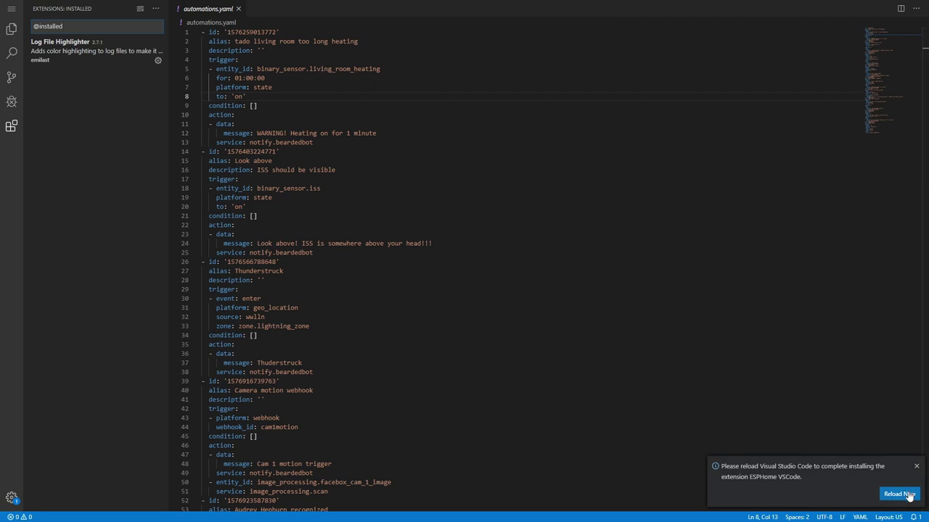
click(899, 494)
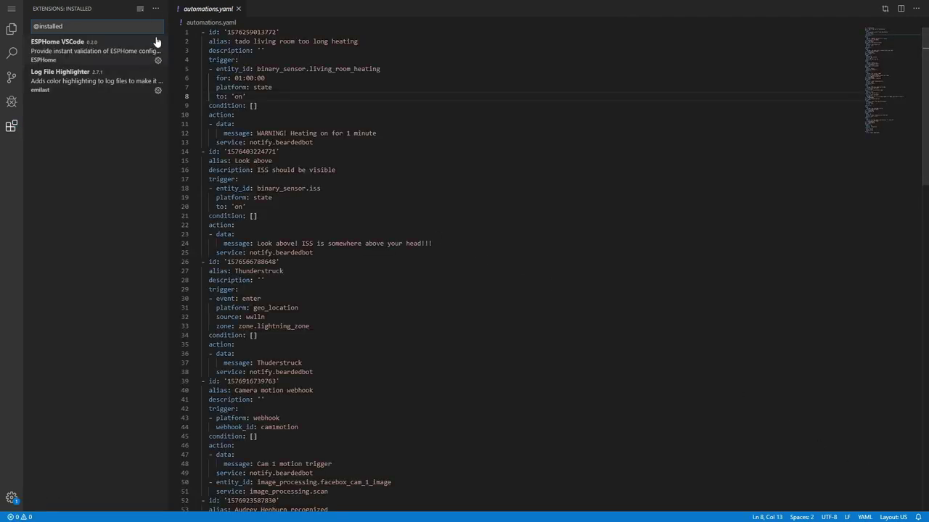
Install Home Assistant Config Helper from its VSIX and reload the editor.
click(155, 10)
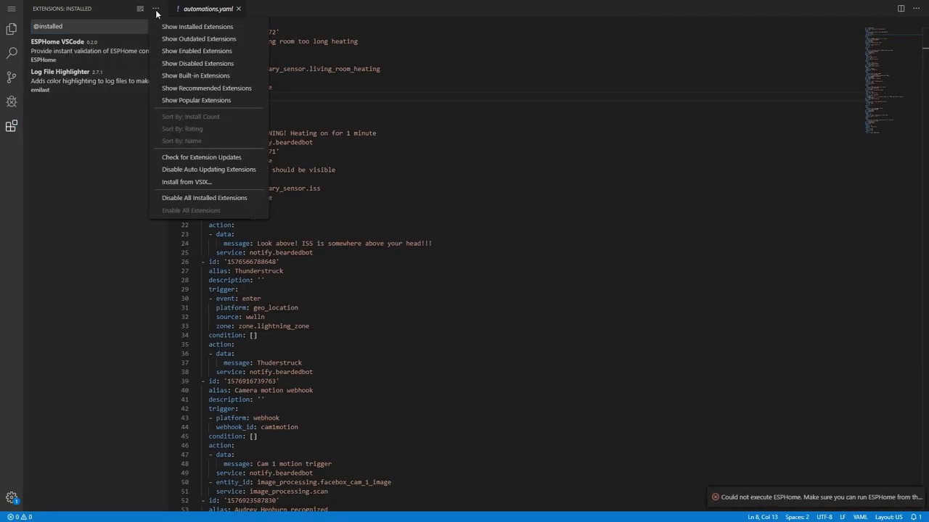
click(195, 184)
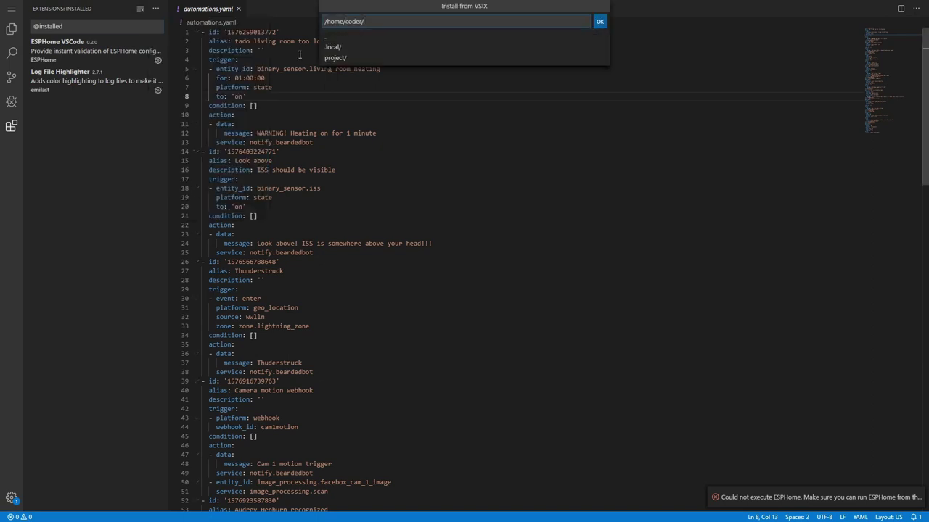
click(330, 47)
click(347, 47)
click(347, 48)
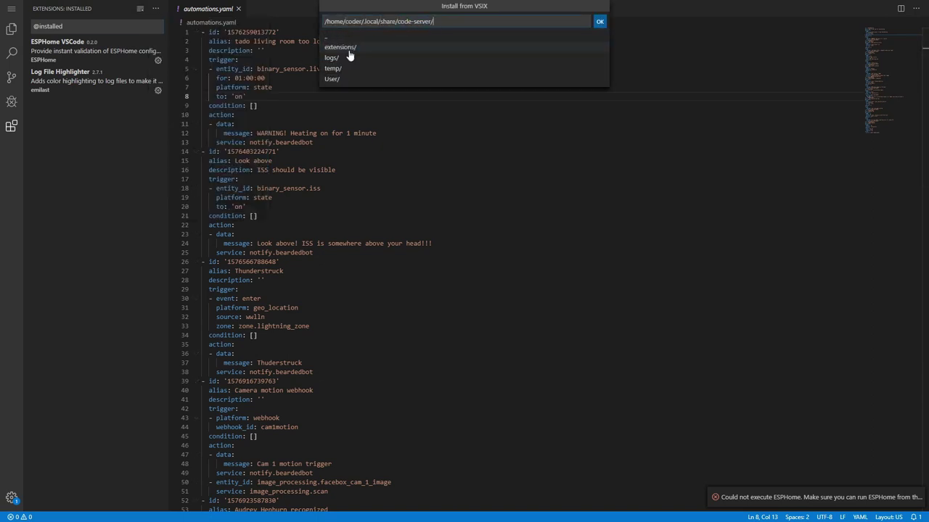
click(349, 69)
click(351, 70)
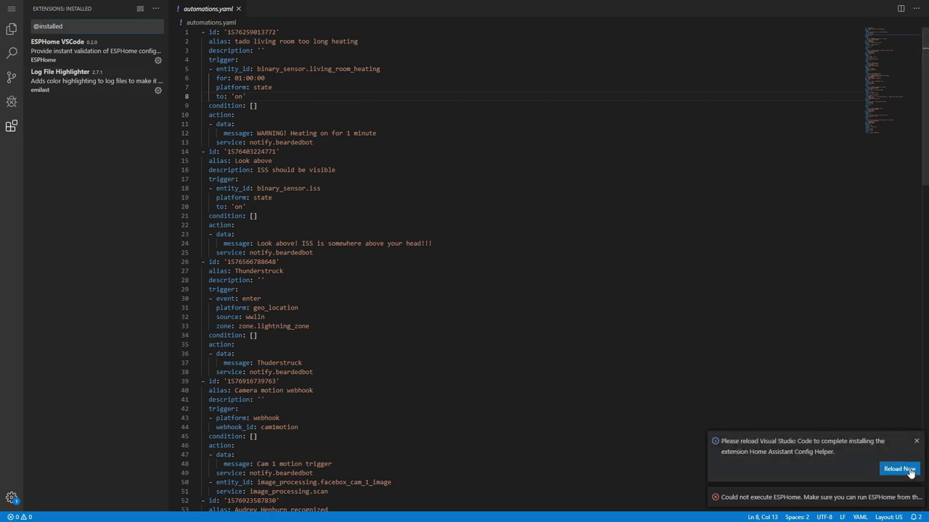
click(907, 470)
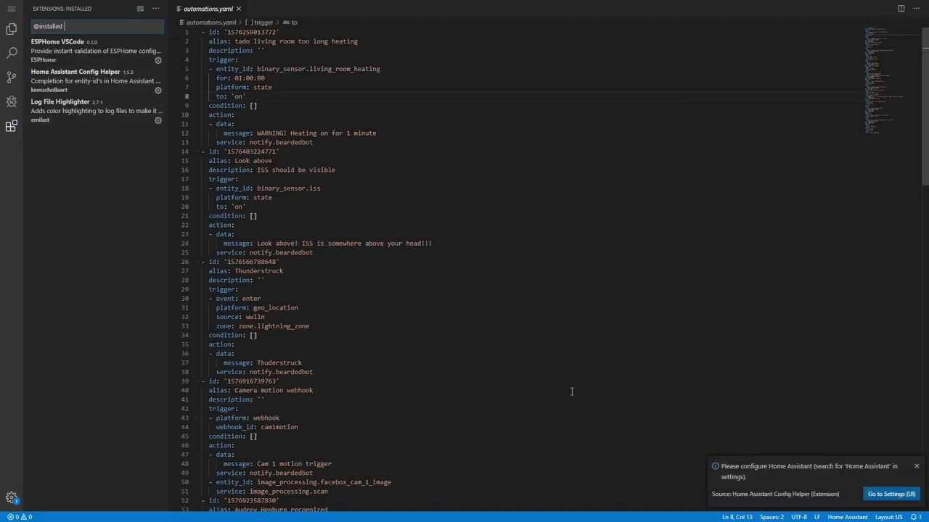
click(883, 494)
click(348, 136)
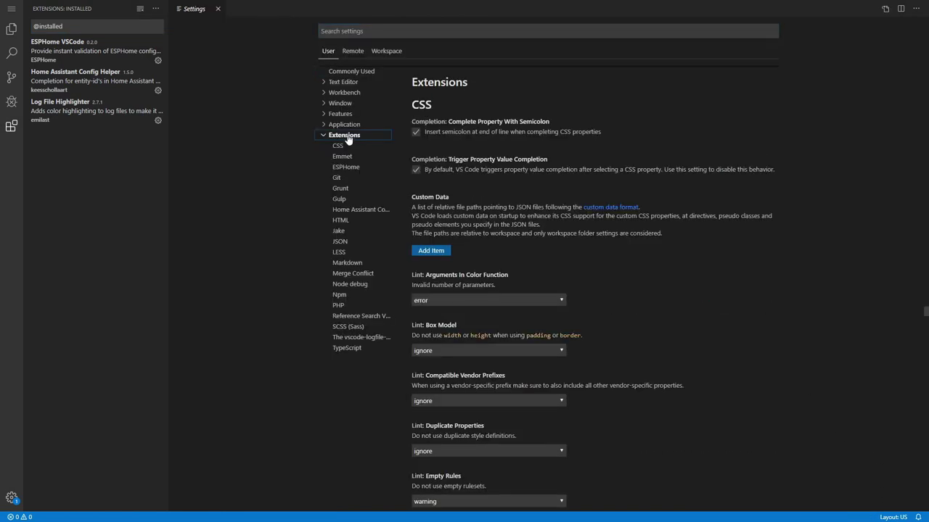
click(359, 212)
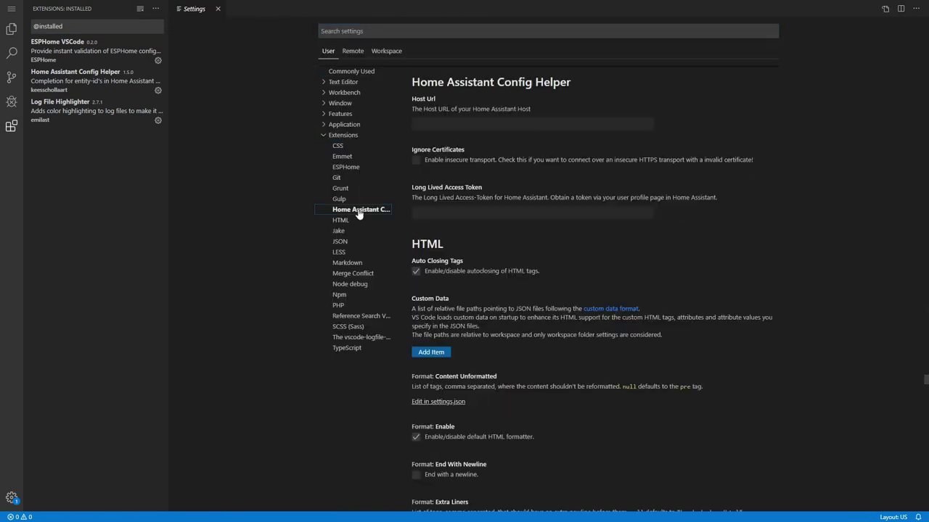
click(448, 122)
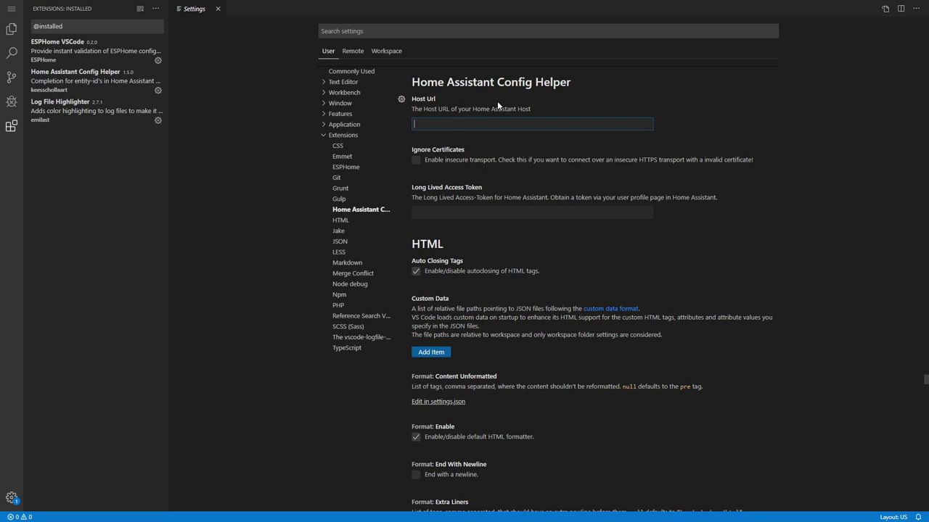
text(http:)
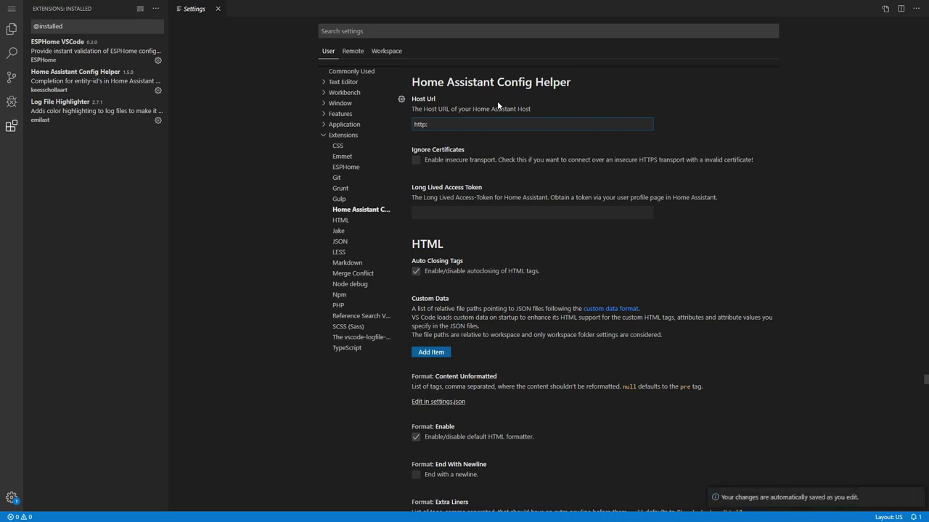
text(//192.168.1.201)
scroll(501, 160, up, 1)
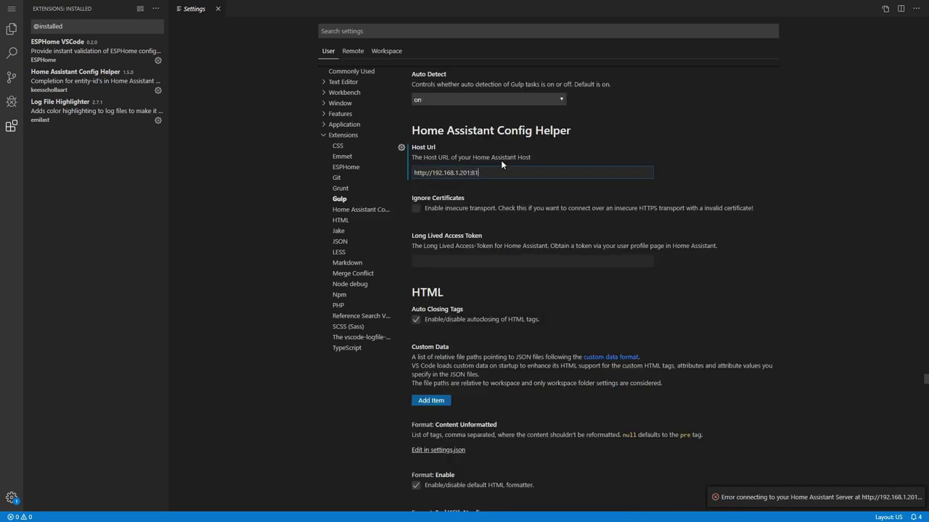
click(421, 213)
Turn on Ignore Certificates, then switch over to Home Assistant.
click(421, 212)
scroll(476, 213, down, 1)
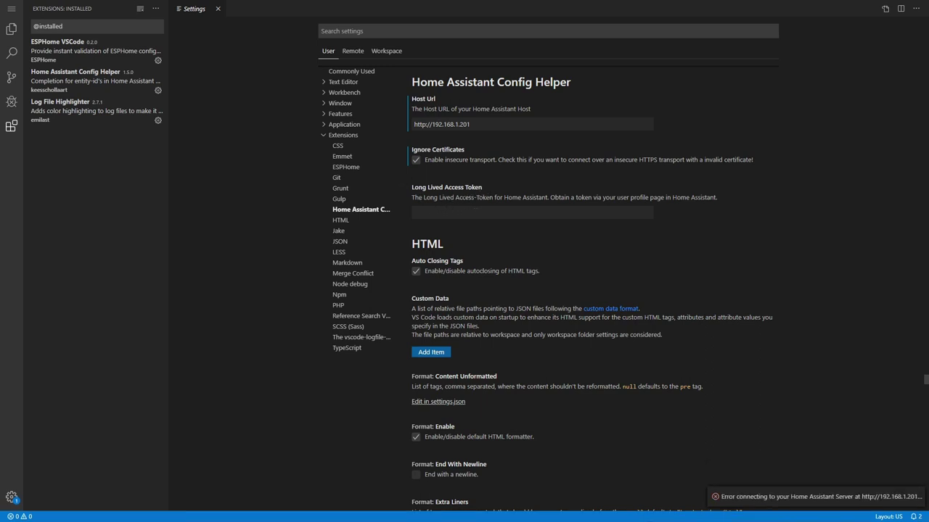
key(alt+Tab)
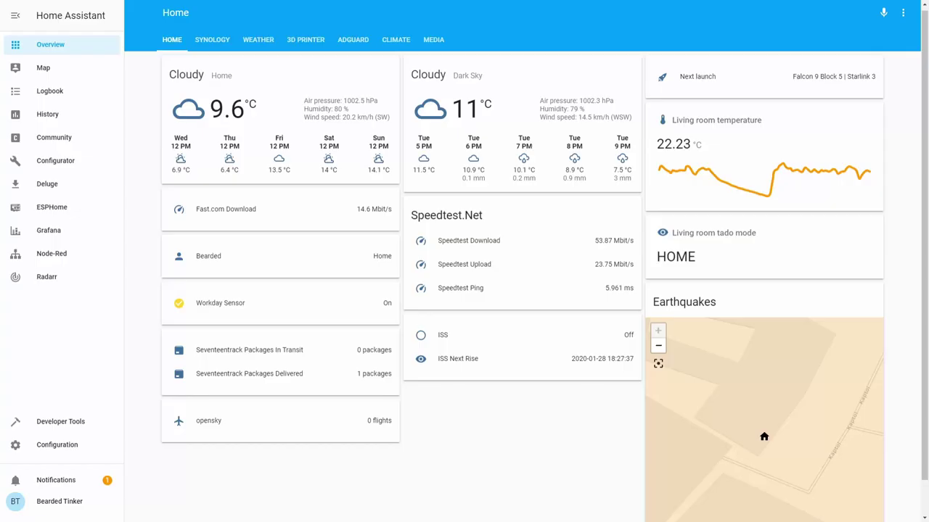
Create a long-lived access token named vscode in the profile page and copy its value.
click(16, 505)
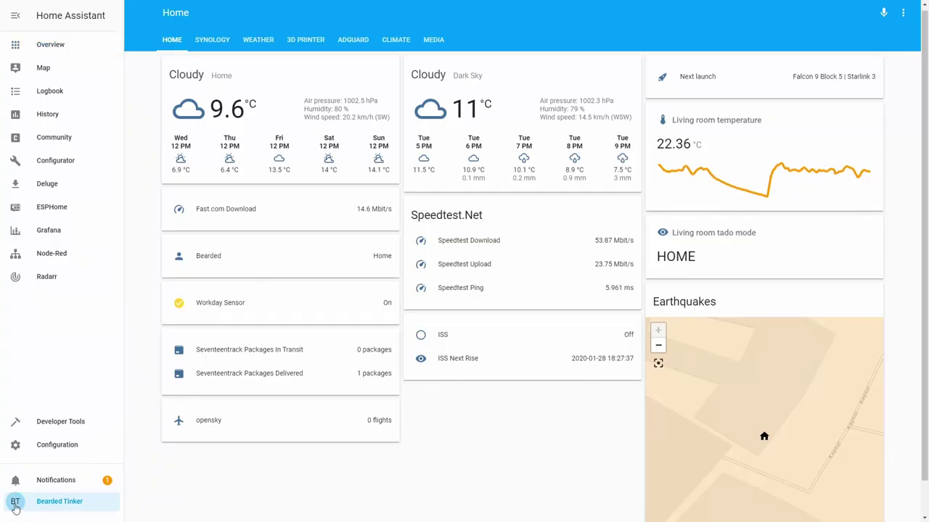
scroll(576, 369, down, 5)
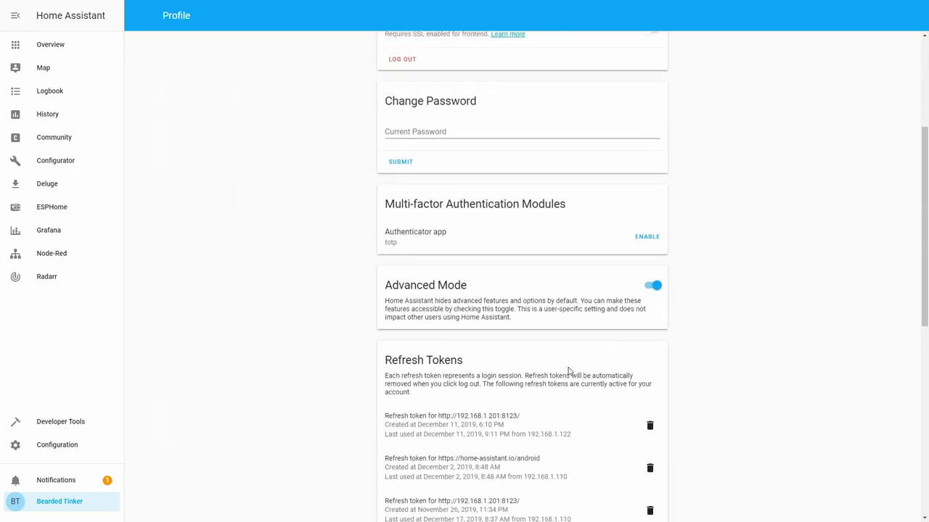
scroll(567, 369, down, 4)
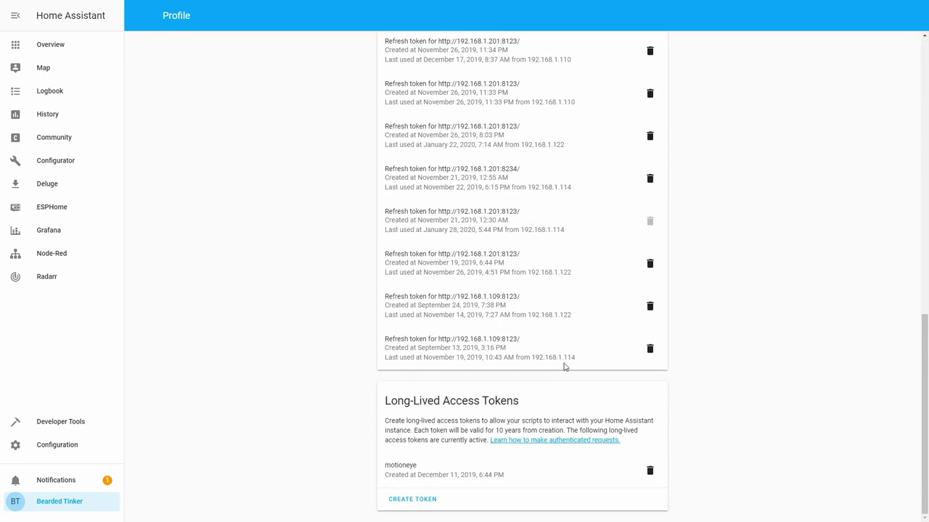
click(421, 500)
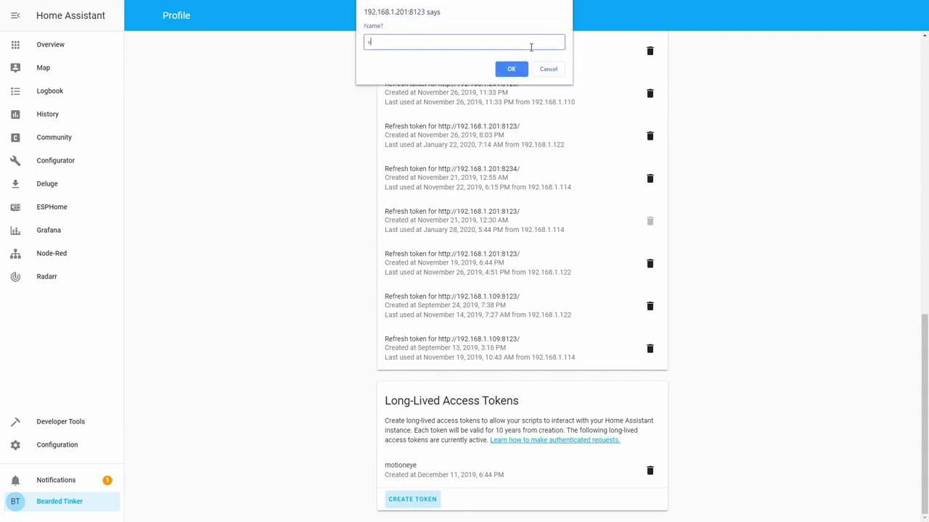
text(code)
click(512, 69)
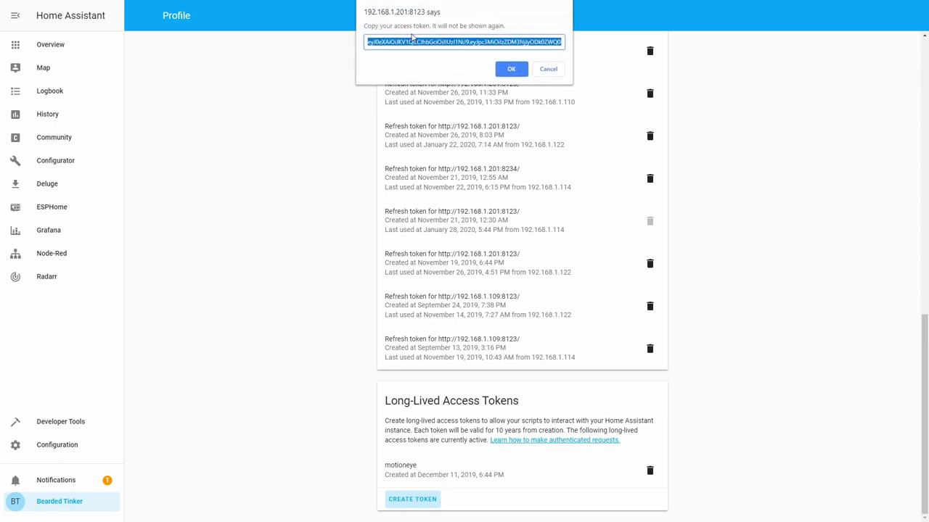
click(513, 69)
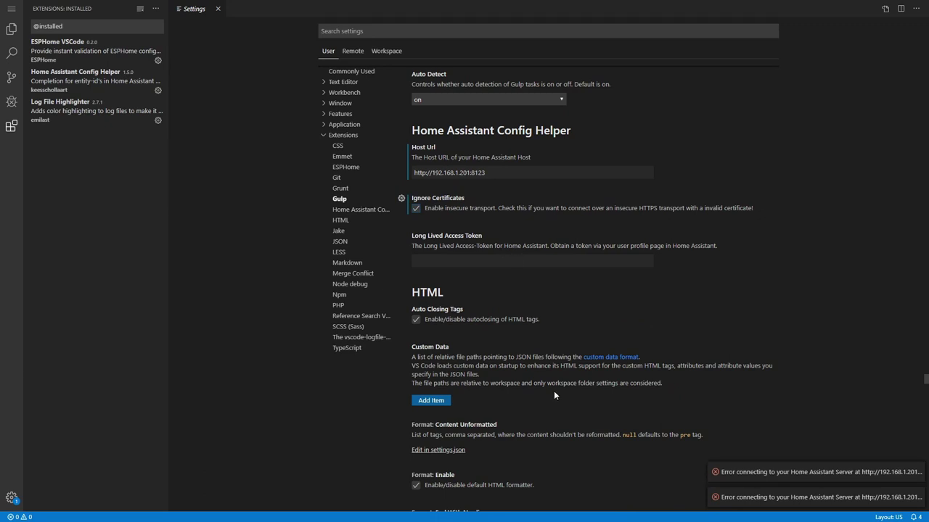
Paste the copied token into Config Helper's Long Lived Access Token field.
click(518, 260)
key(ctrl+v)
click(543, 288)
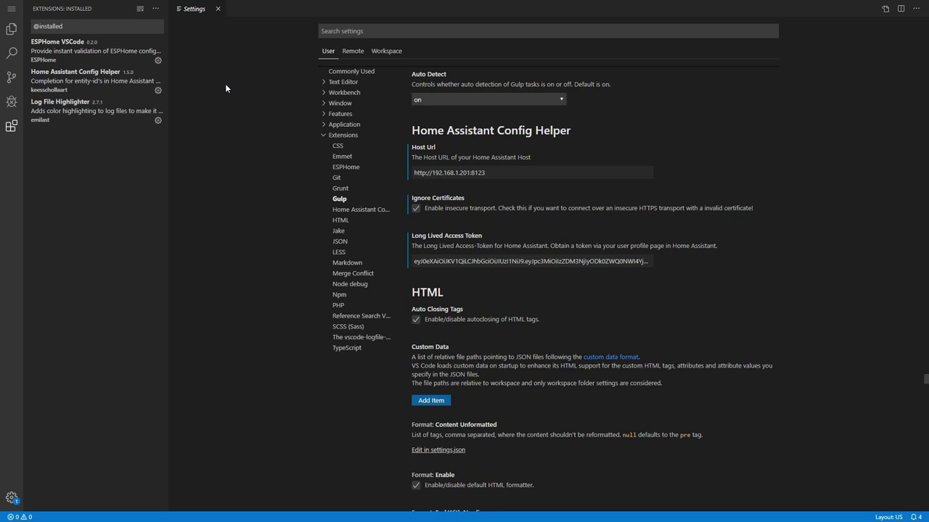
Install Material Design Icons Intellisense from its VSIX in .local/share/code-server/temp and reload.
click(159, 12)
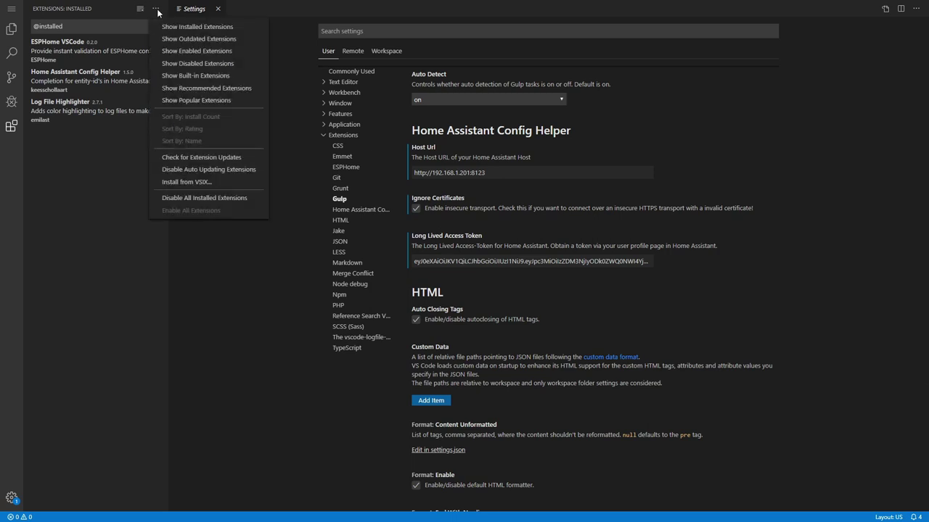
click(191, 181)
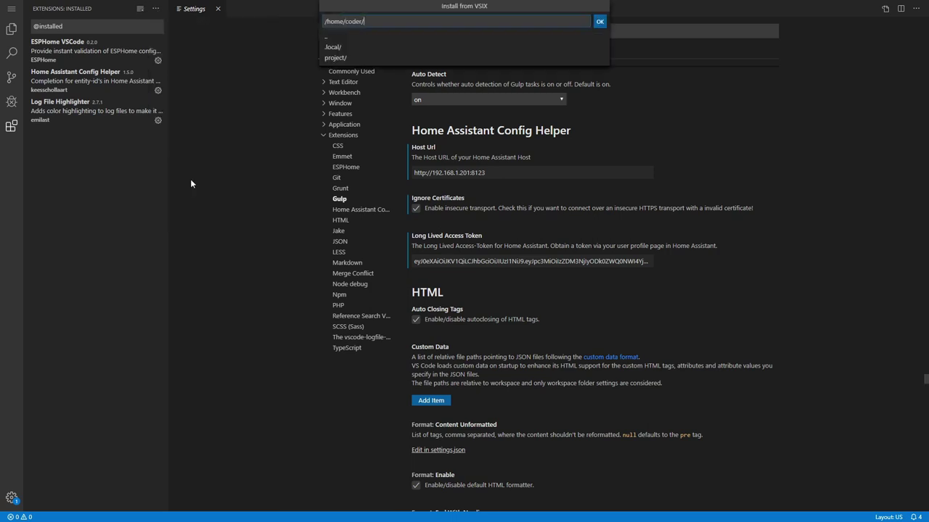
click(355, 47)
click(355, 47)
click(354, 47)
click(356, 68)
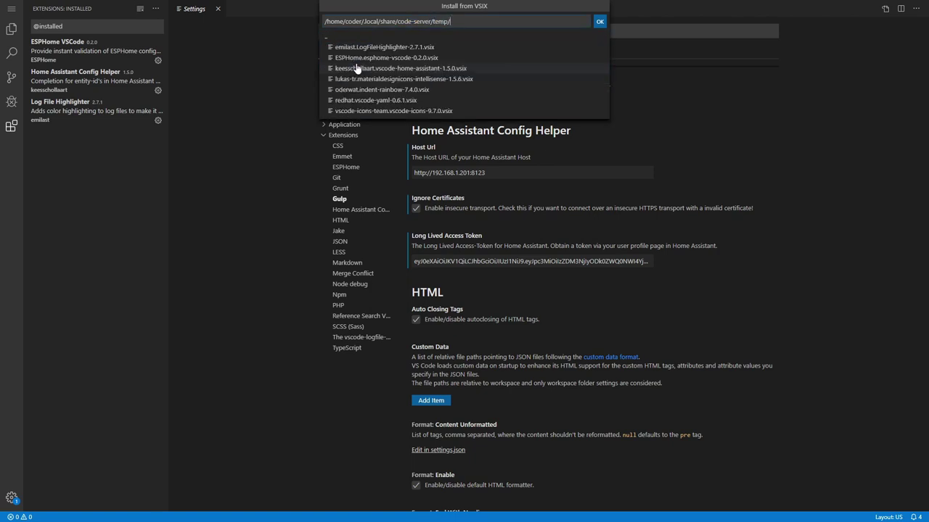
click(393, 79)
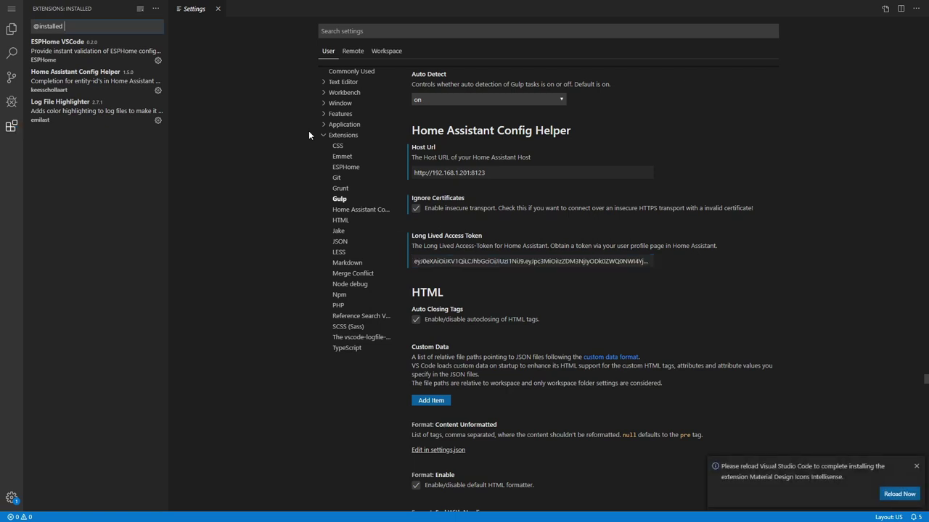
click(898, 494)
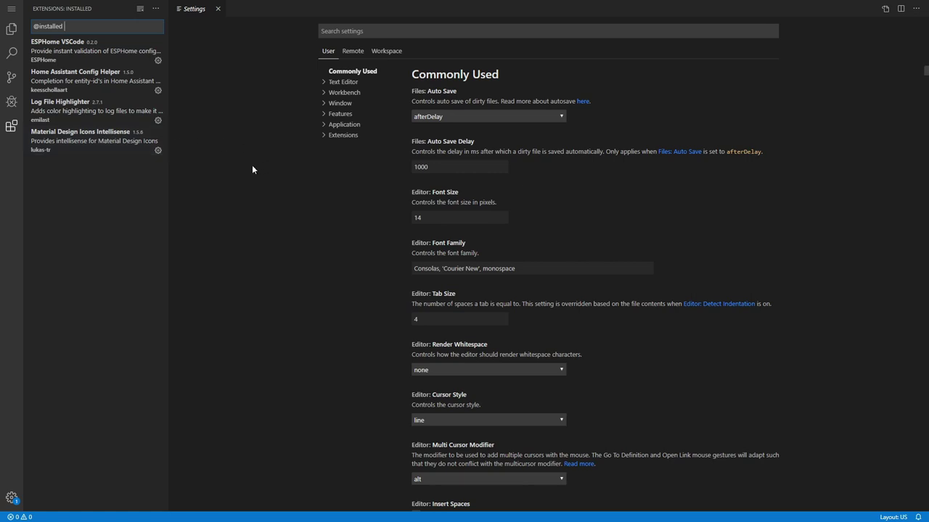
Install indent-rainbow from its VSIX file and reload the editor.
click(156, 8)
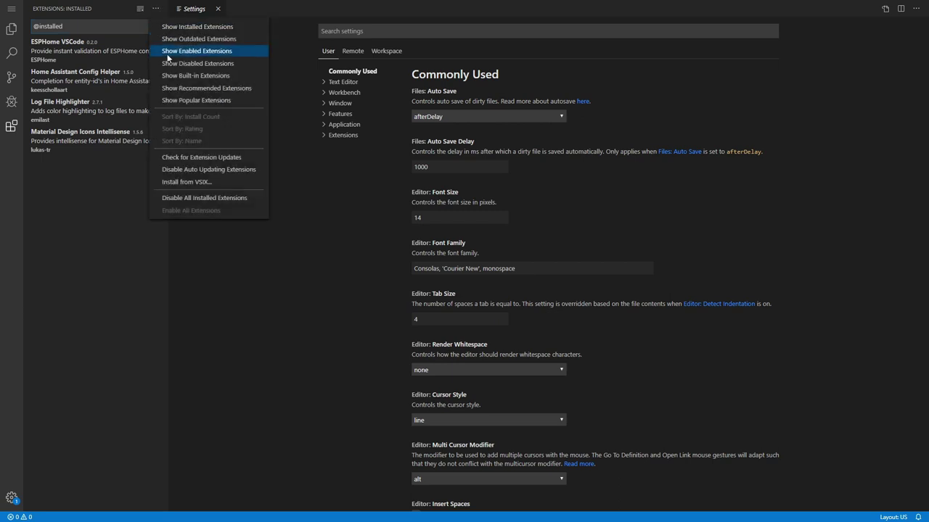
click(201, 182)
click(362, 47)
click(361, 47)
click(363, 47)
click(365, 69)
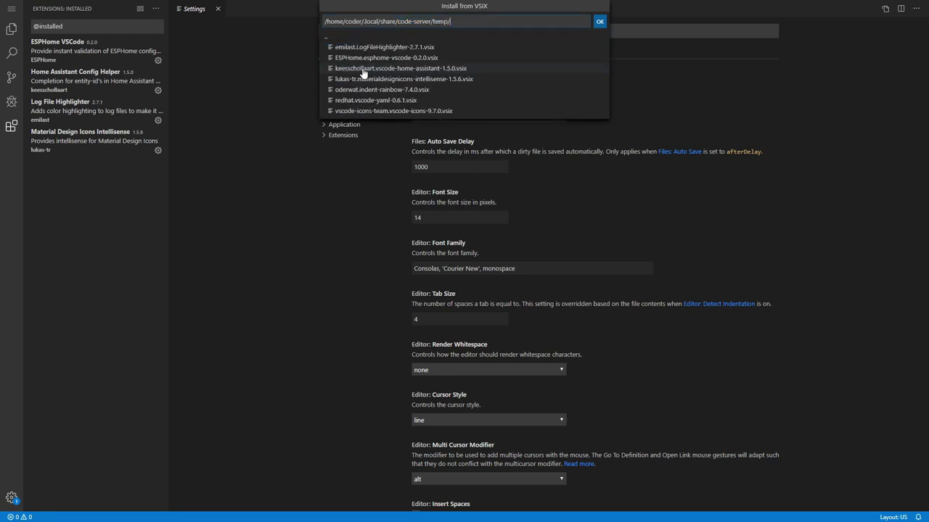
click(395, 99)
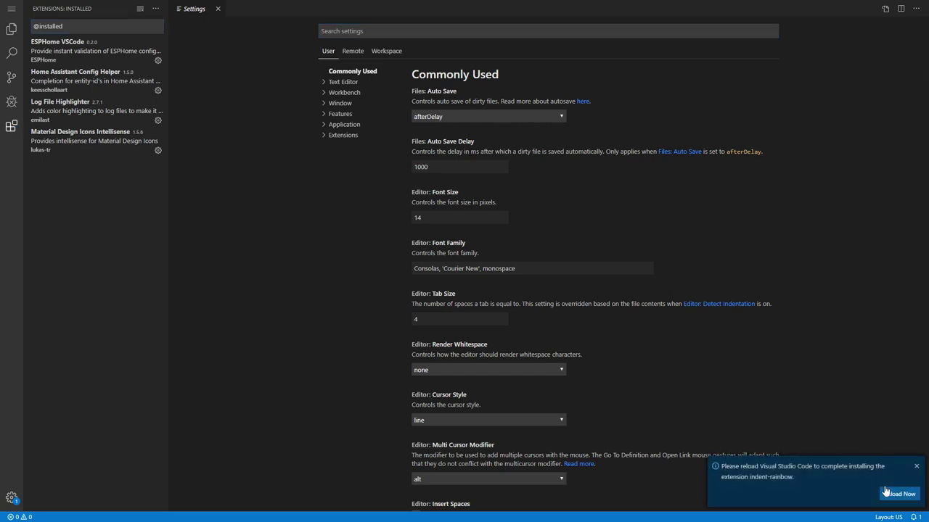
click(887, 493)
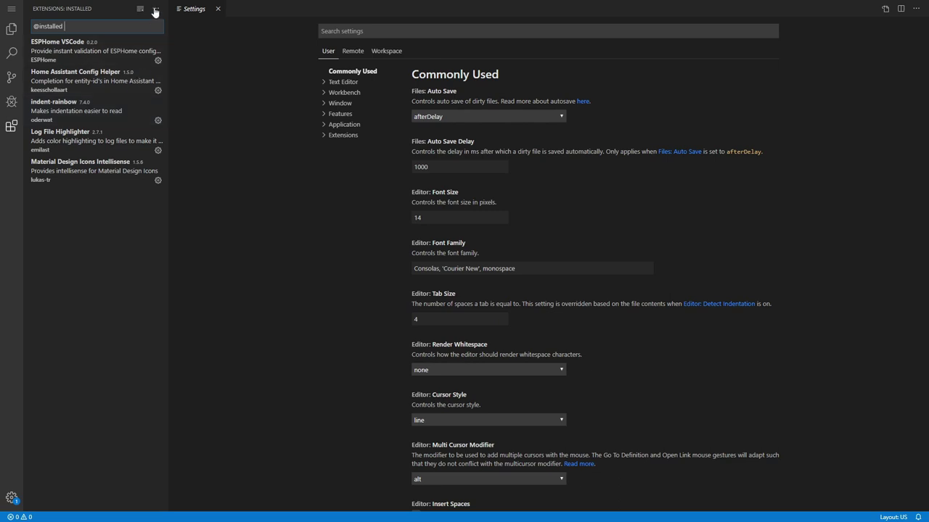
Install the YAML extension from its VSIX file and reload the editor.
click(156, 8)
click(190, 182)
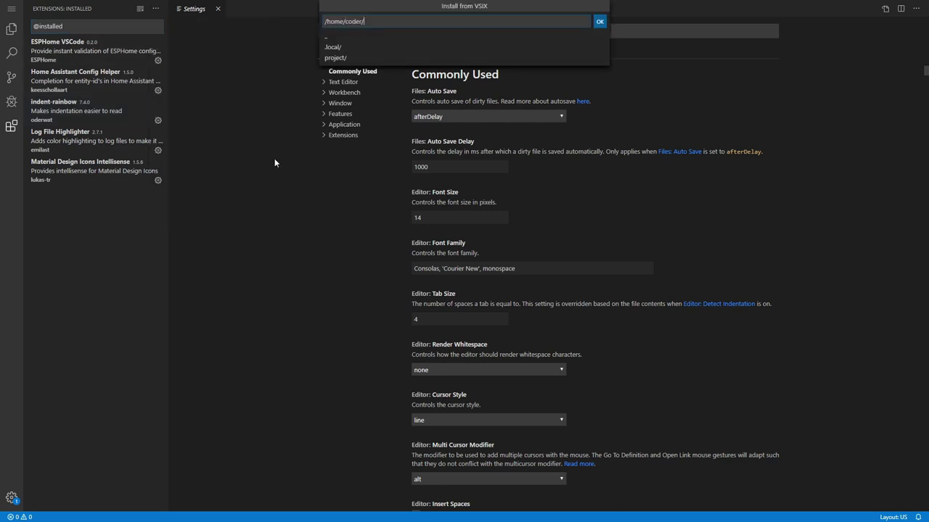
click(333, 47)
click(332, 48)
click(332, 48)
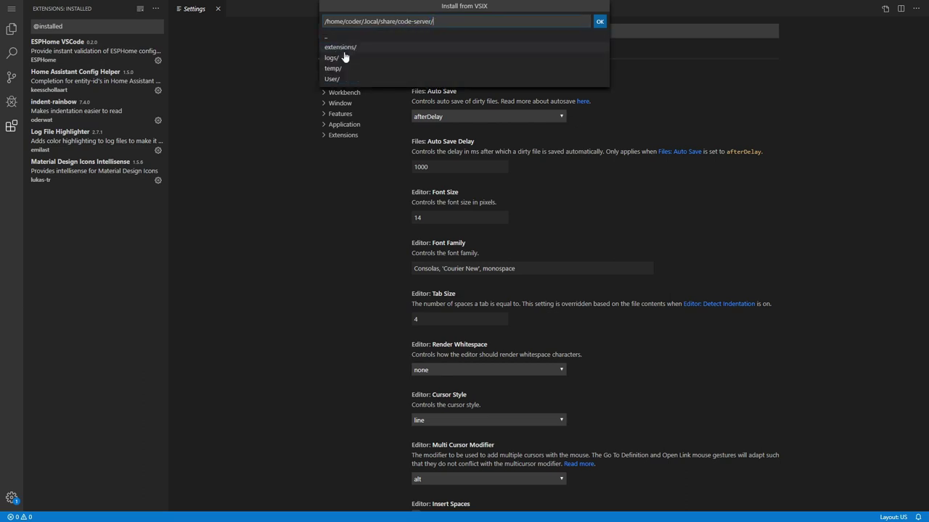
click(347, 71)
click(358, 100)
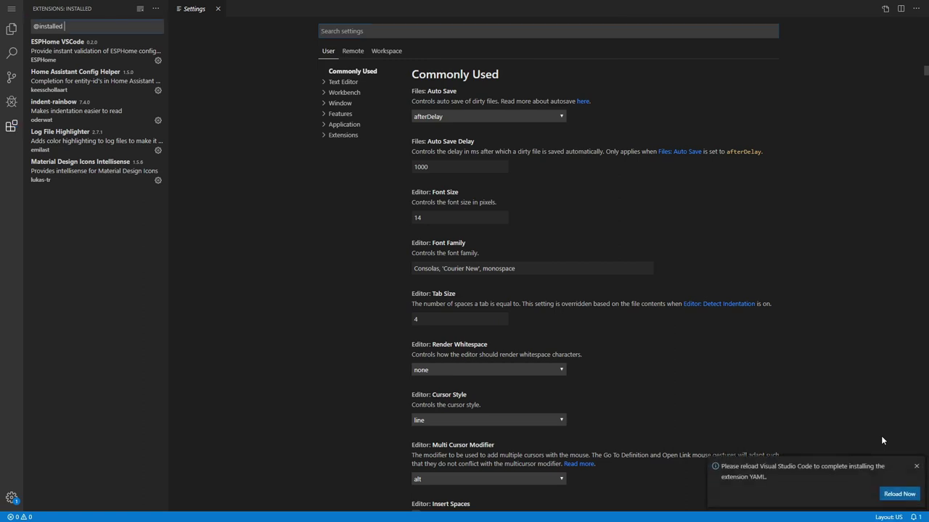
click(898, 494)
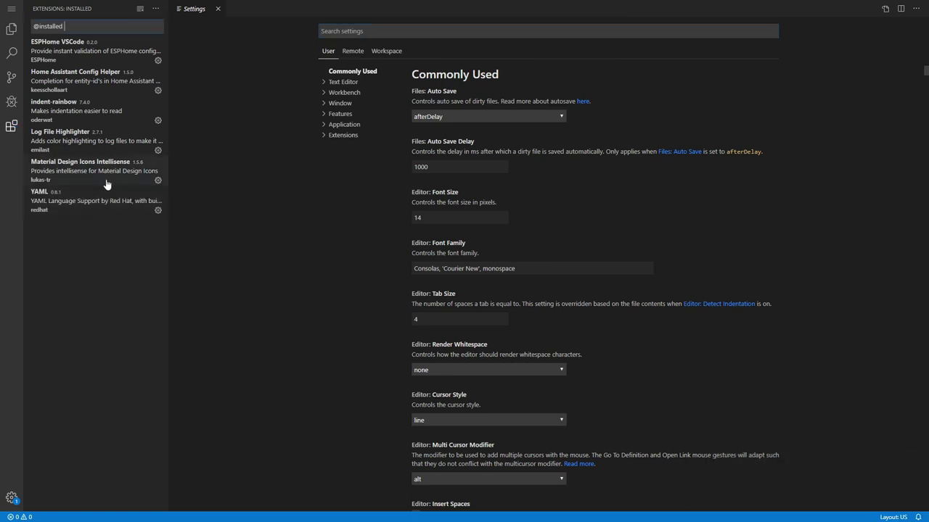
Install vscode-icons from its VSIX, reload, and activate its file icon theme.
click(155, 8)
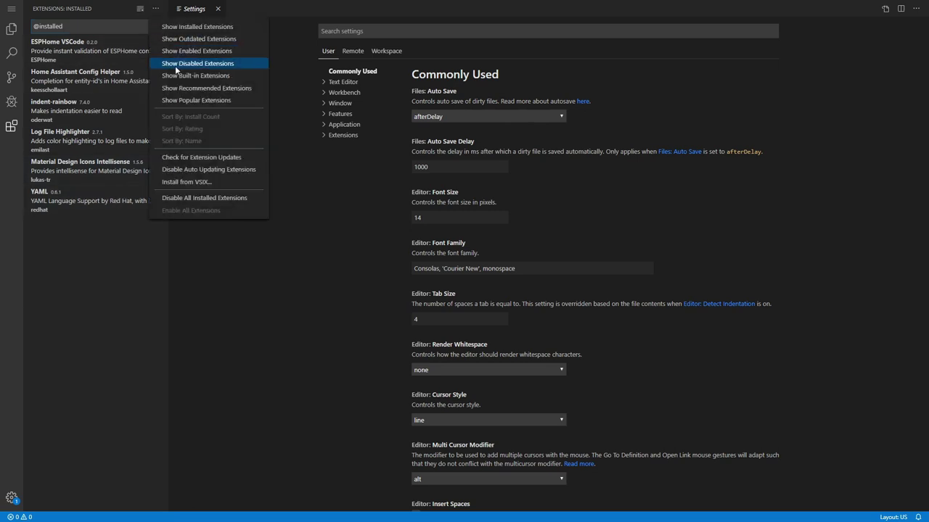
click(193, 182)
click(385, 48)
click(385, 48)
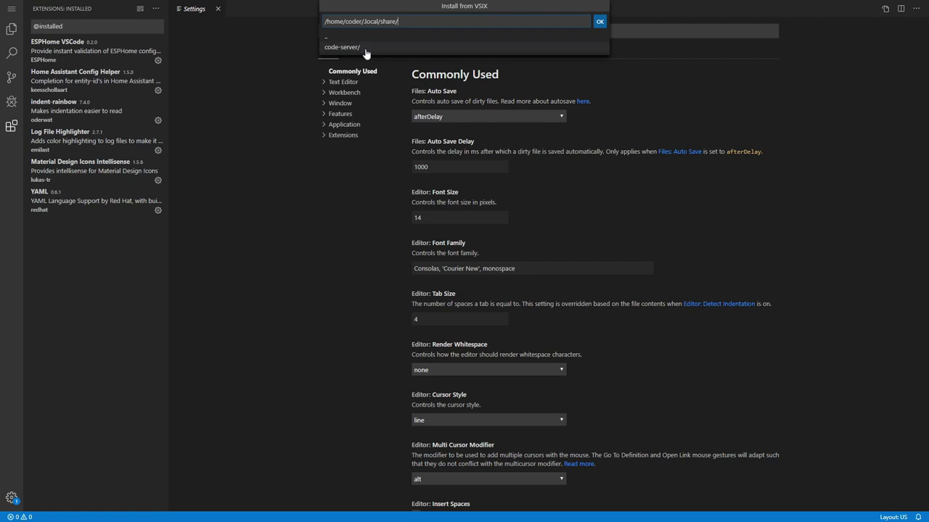
click(365, 48)
click(359, 72)
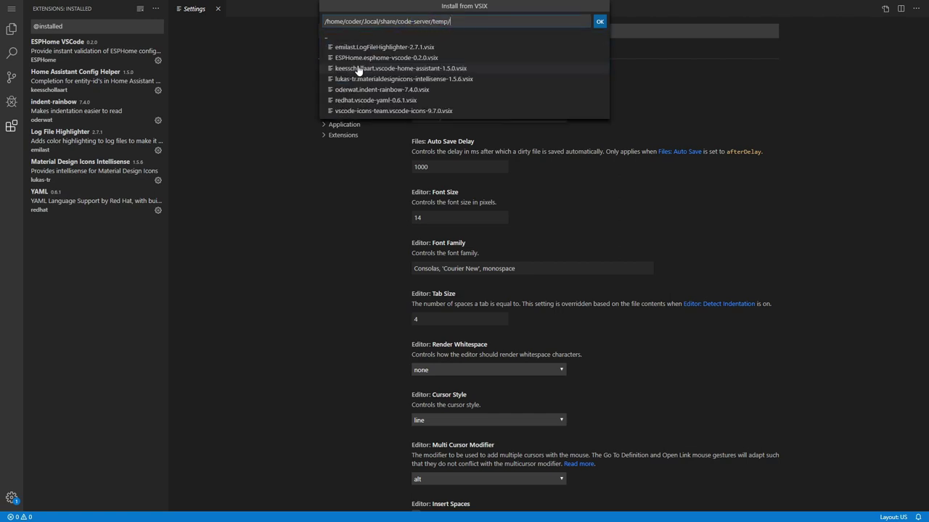
click(389, 113)
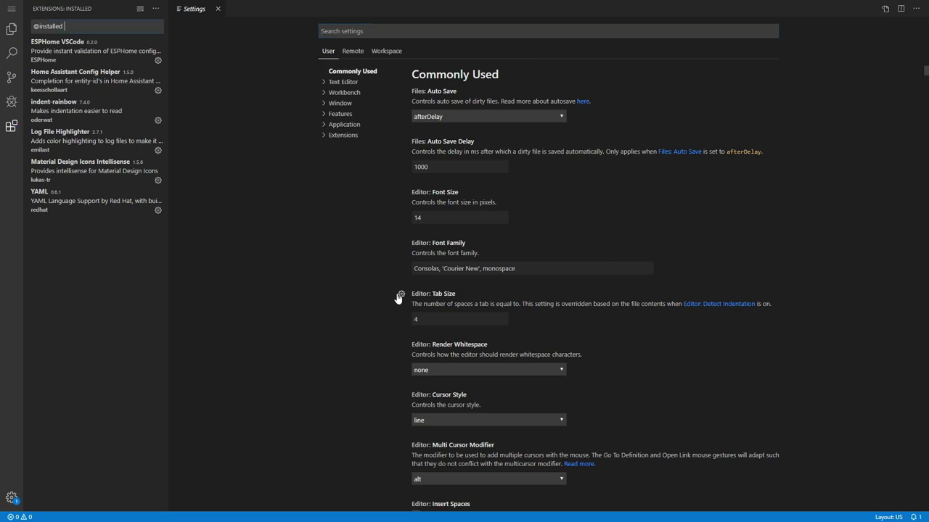
click(888, 494)
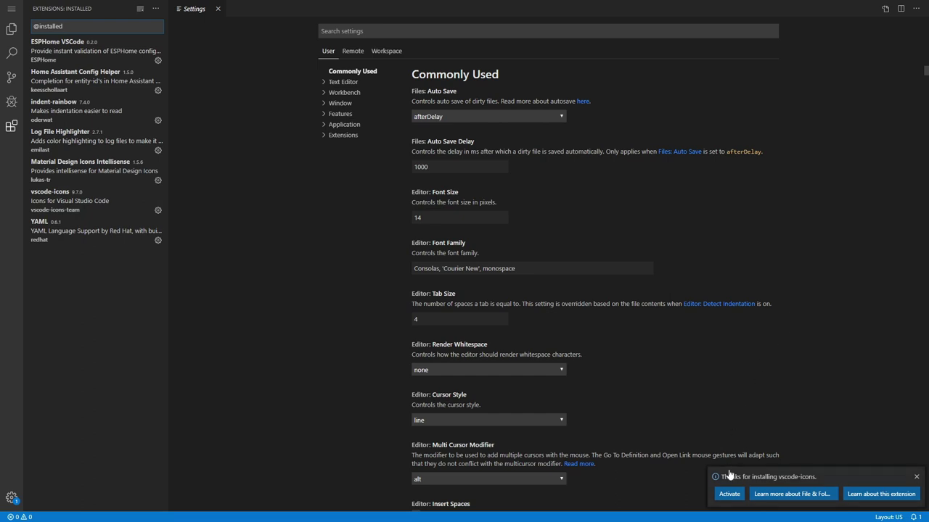
click(728, 494)
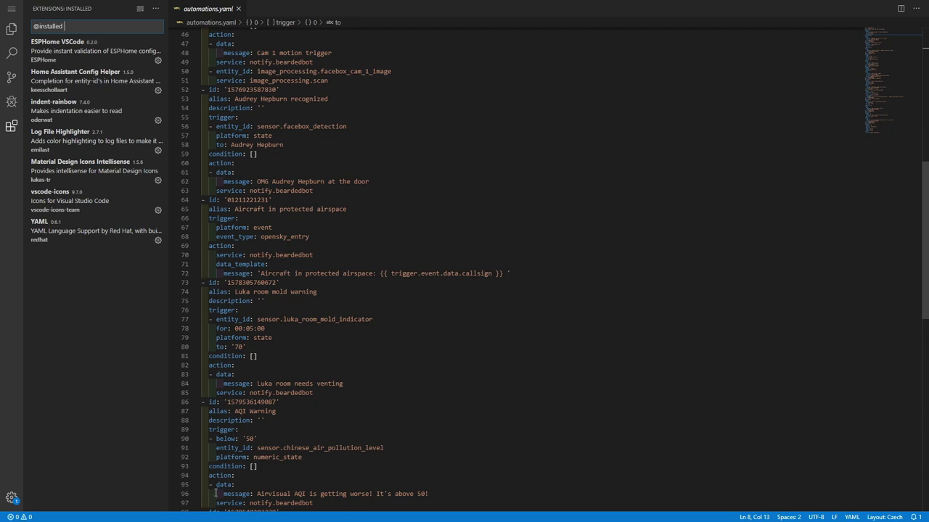
Insert a 'from:' line above the trigger's to: line in automations.yaml and attempt saving.
click(309, 149)
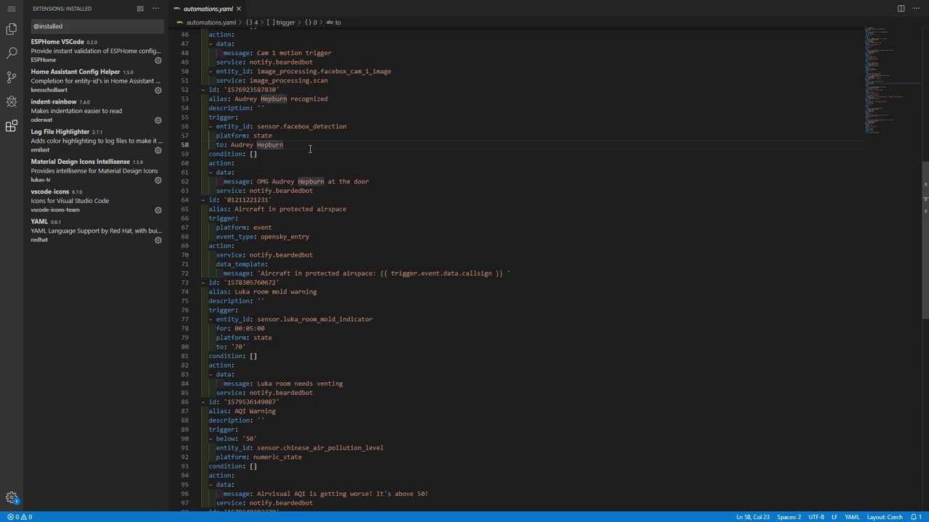
key(Up)
key(Return)
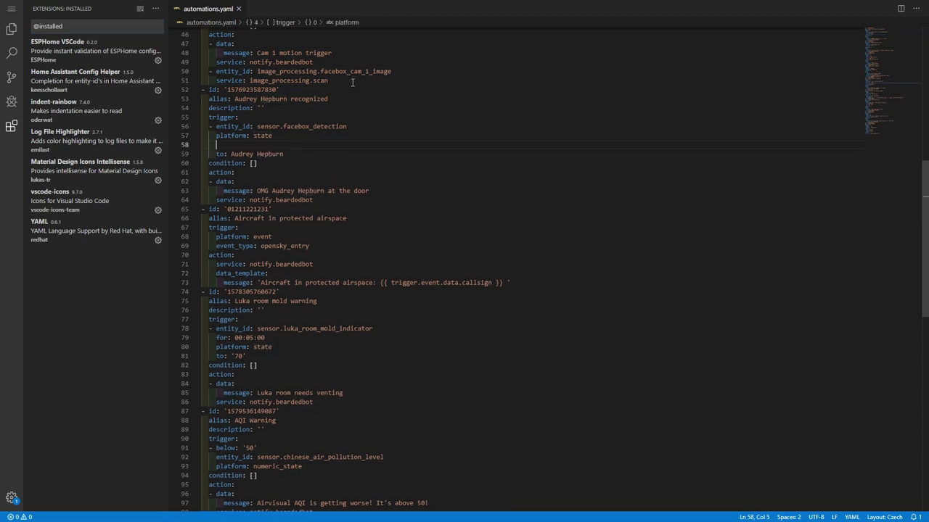
text(from:)
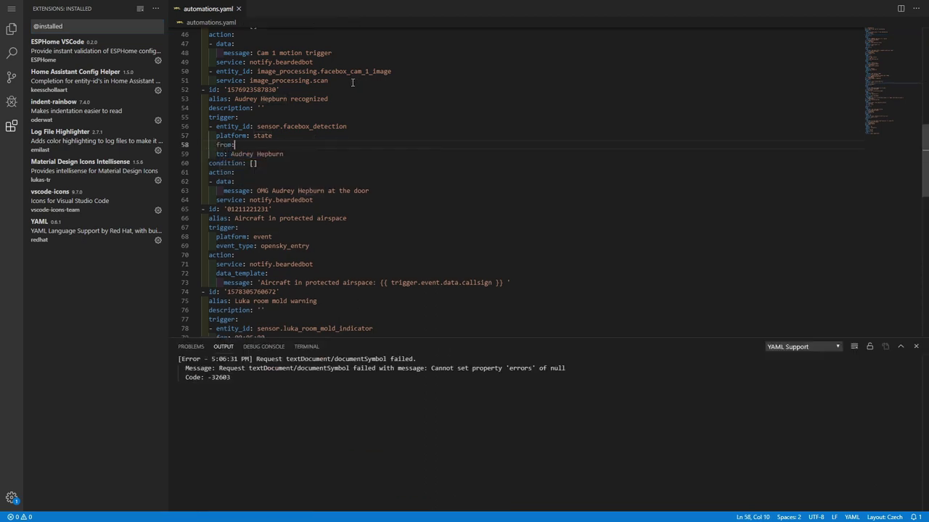
key(ctrl+s)
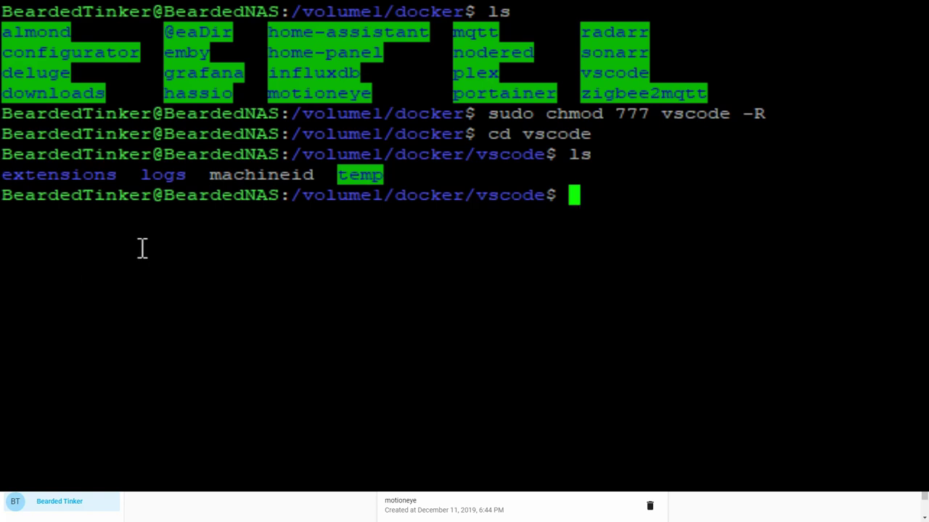
Go up to /volume1/docker and run sudo chmod 777 home-assistant -R, entering the sudo password.
text(cd ..)
key(Return)
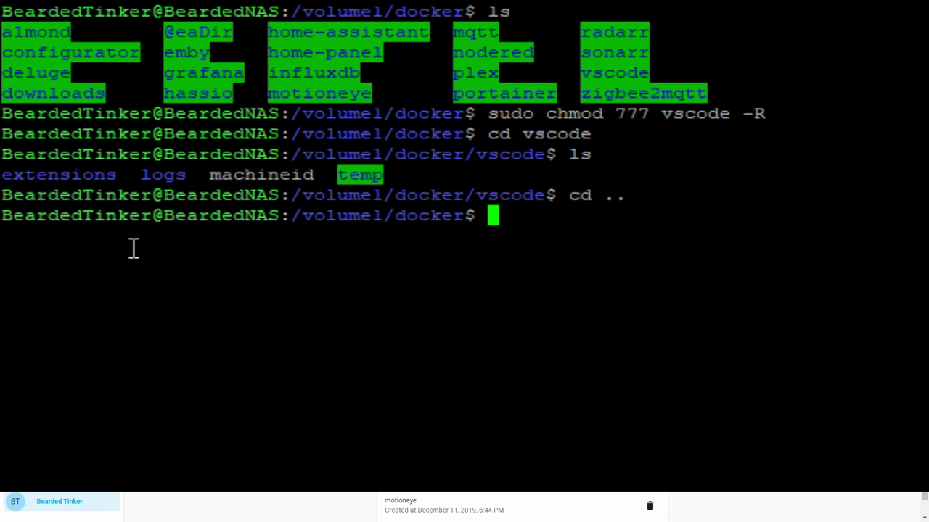
key(Up)
key(Up)
key(Up)
key(Up)
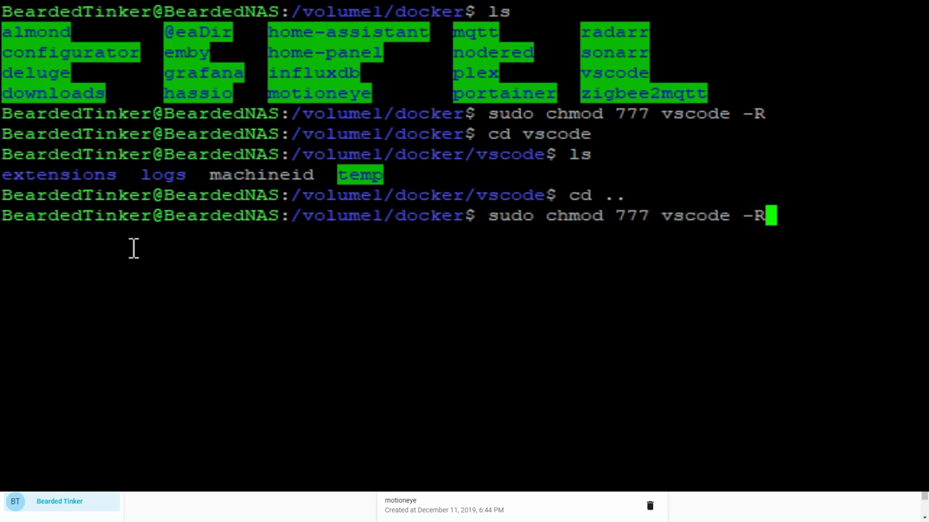
key(Left)
key(Left)
key(Left)
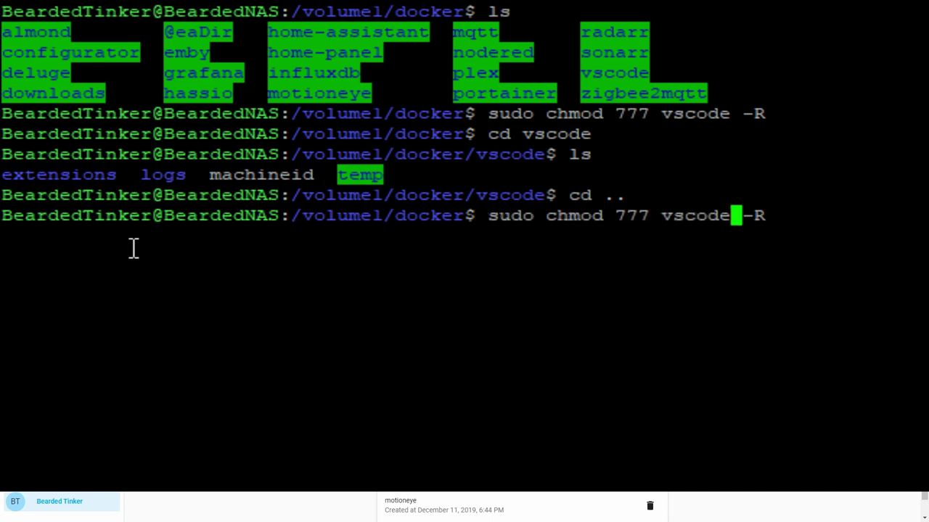
key(BackSpace)
key(BackSpace)
key(BackSpace)
key(BackSpace)
key(BackSpace)
key(BackSpace)
text(home-as)
text(sos)
key(BackSpace)
key(BackSpace)
text(istant)
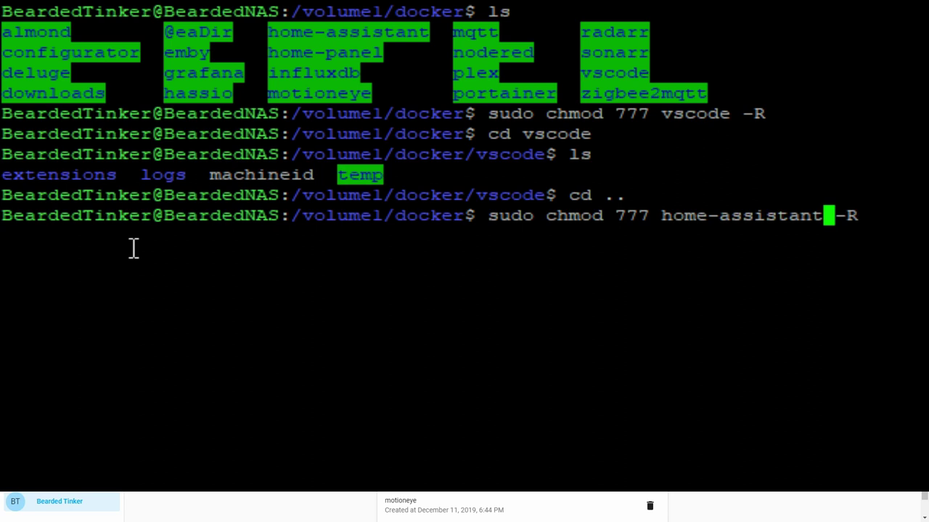
key(Return)
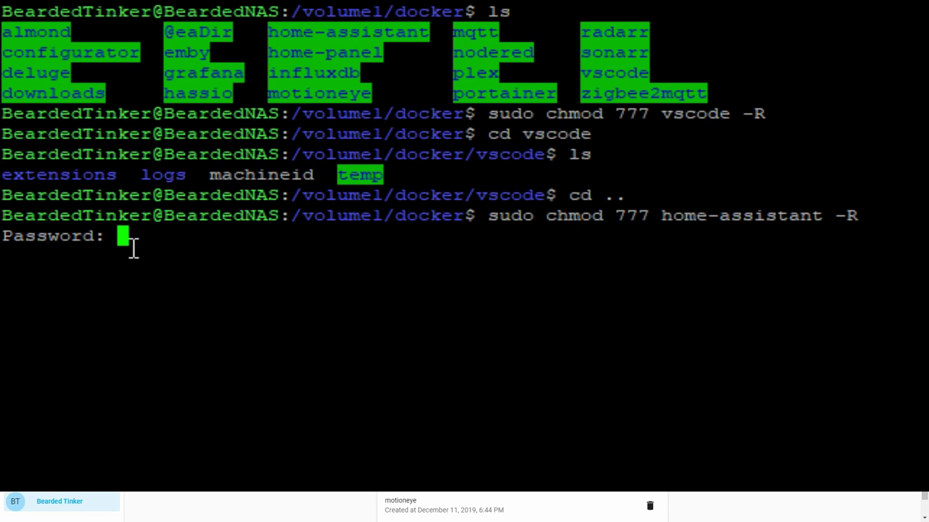
key(Return)
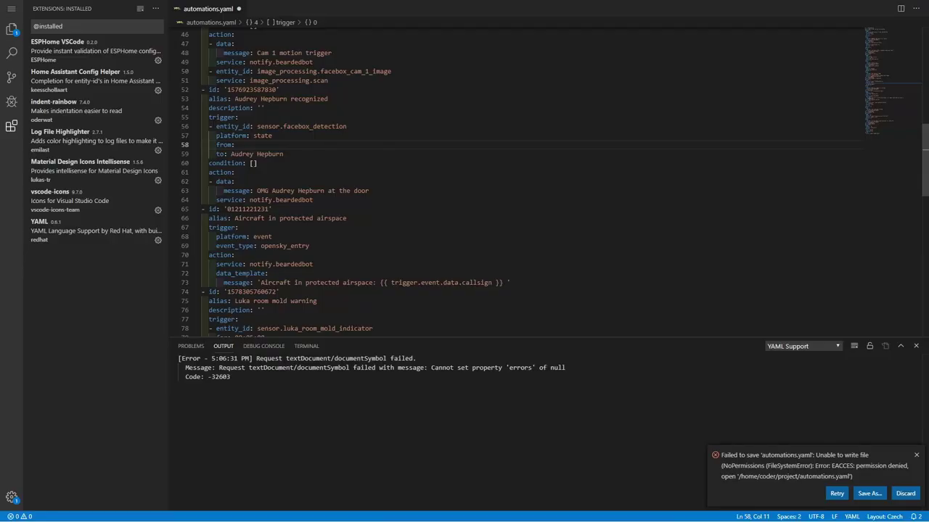
Retry saving automations.yaml and delete the empty from: line, realigning the to: line.
click(837, 499)
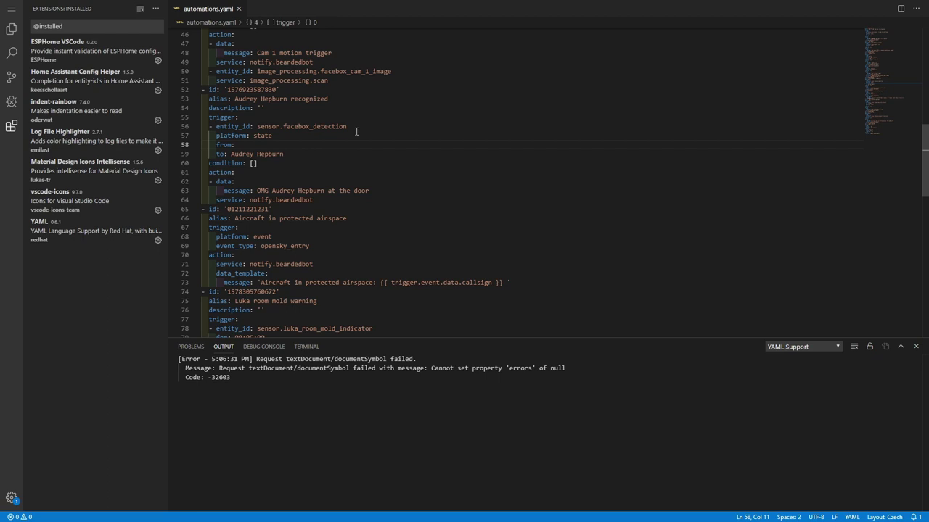
key(BackSpace)
key(BackSpace)
key(BackSpace)
key(BackSpace)
key(BackSpace)
key(BackSpace)
key(Delete)
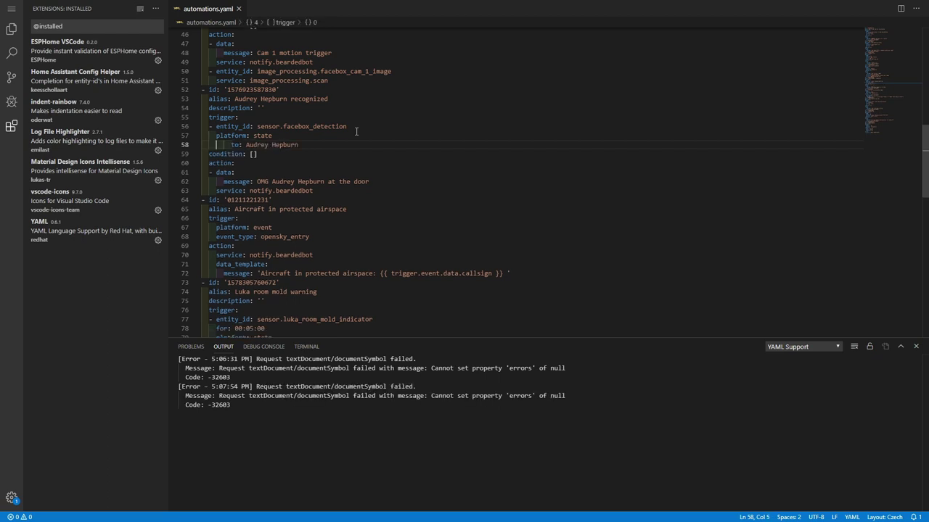
key(Delete)
key(Delete)
key(Delete)
Show the Explorer file tree, then open and close switch.yaml.
click(11, 30)
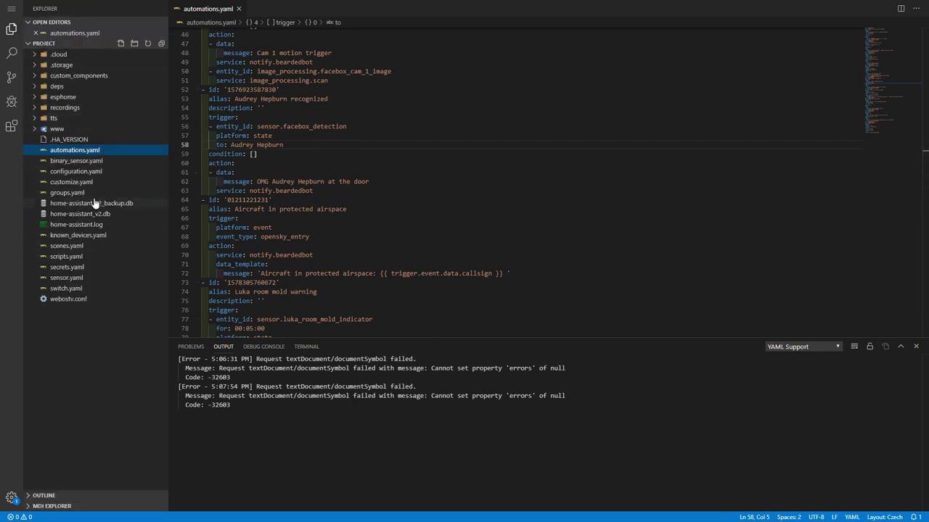
click(86, 290)
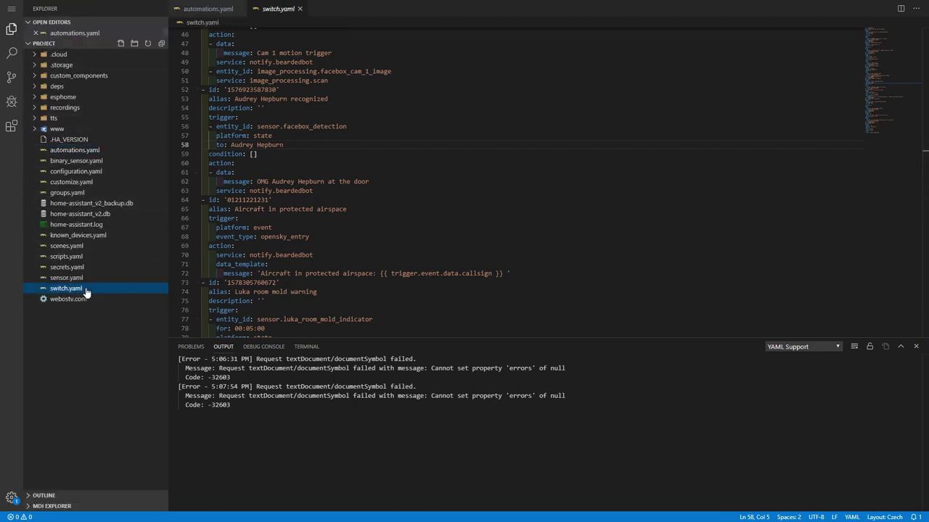
click(300, 9)
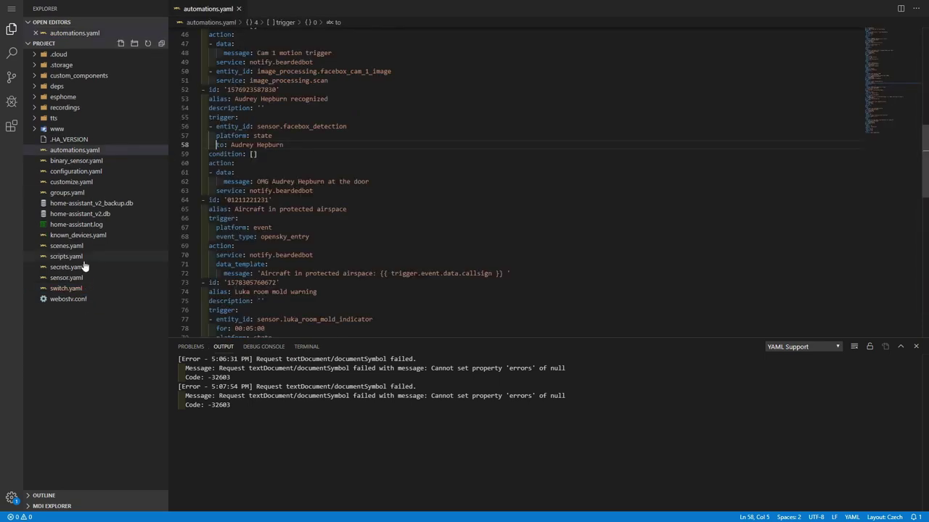
Open sensor.yaml and close the Output panel so the editor fills the space.
click(81, 278)
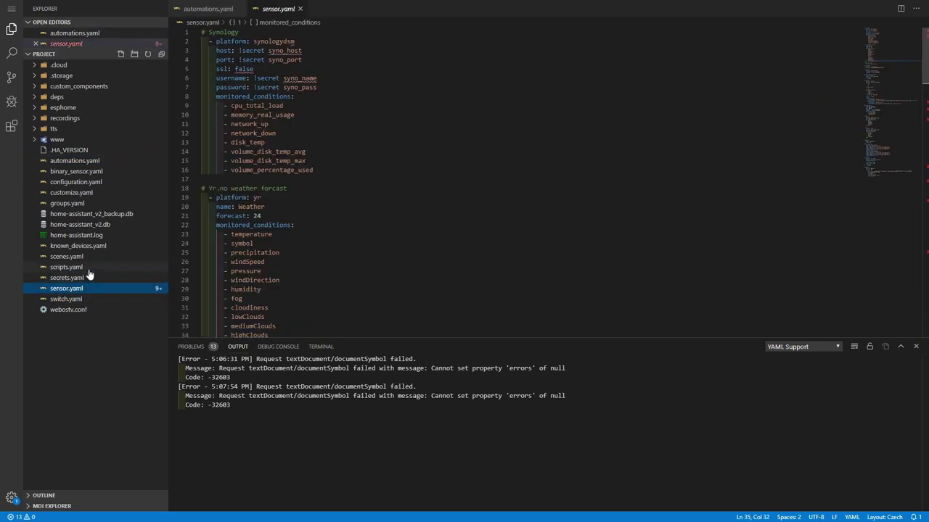
scroll(253, 217, down, 3)
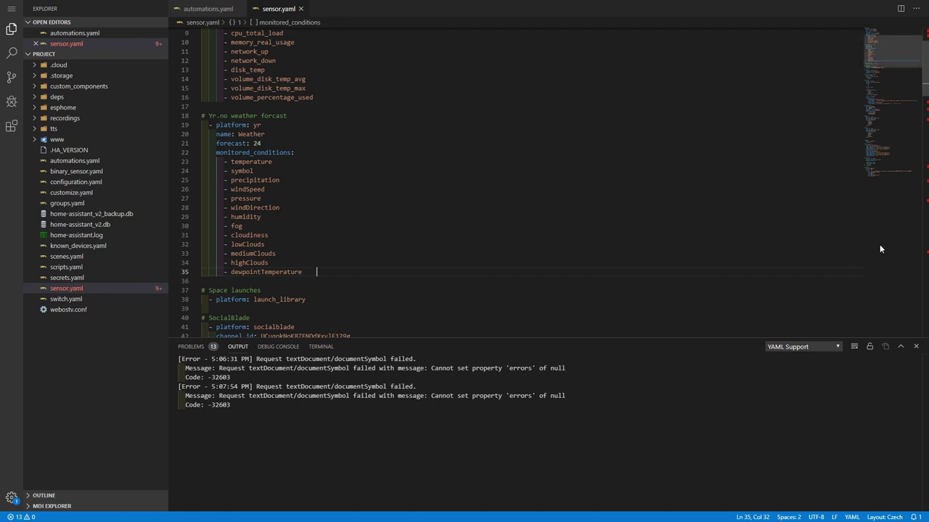
click(916, 346)
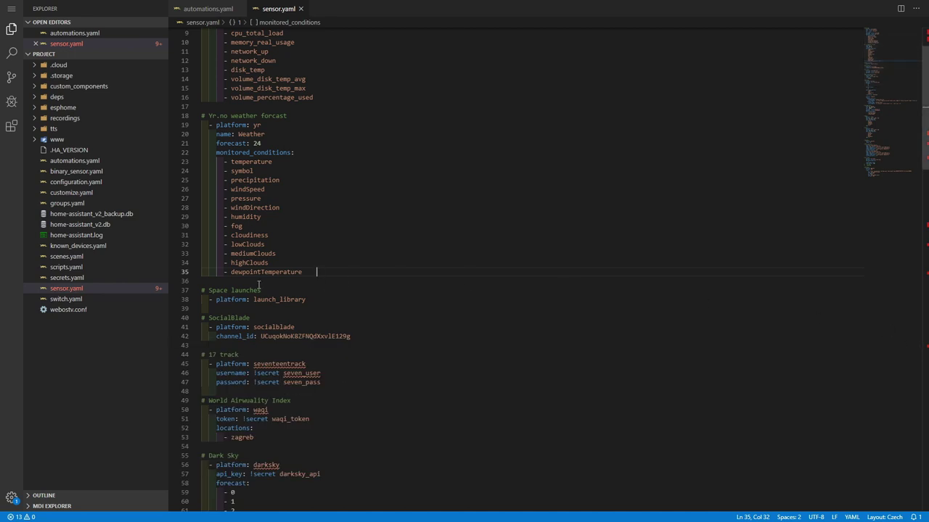
Add a sensor.weather_temperature line after dewpointTemperature via autocomplete, then delete it again.
key(Return)
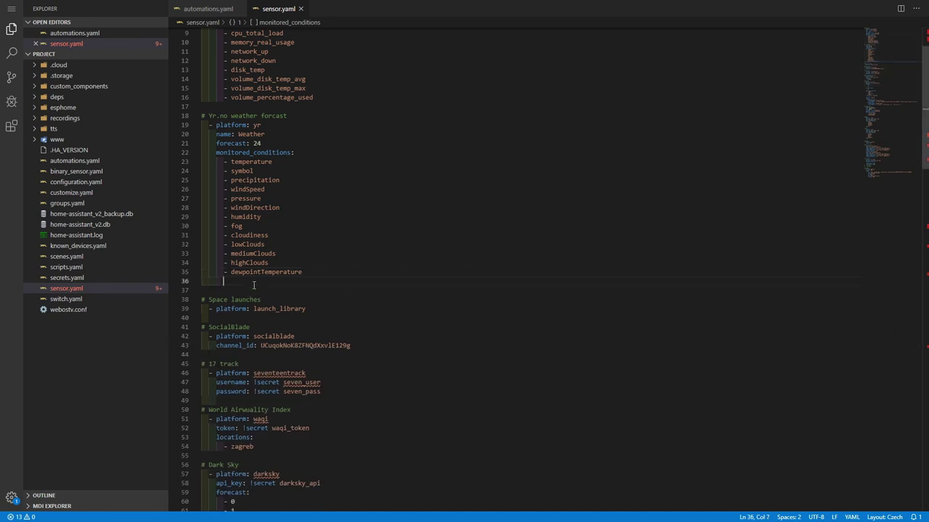
text(-)
text(sen)
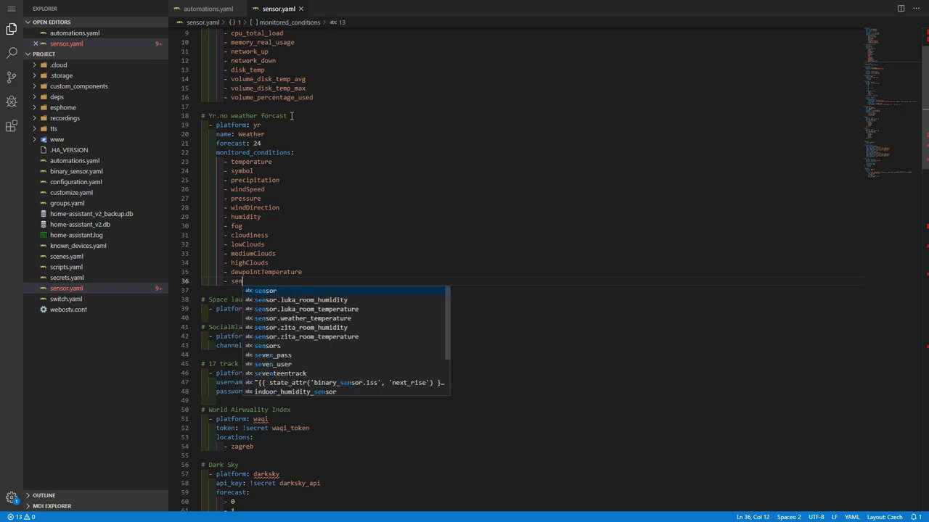
key(Down)
key(Down)
key(Down)
key(Return)
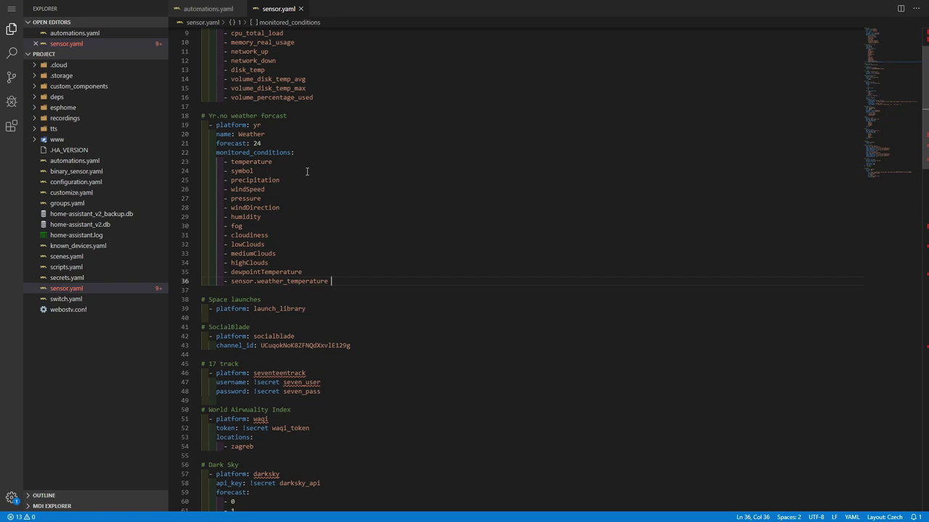
key(shift+Home)
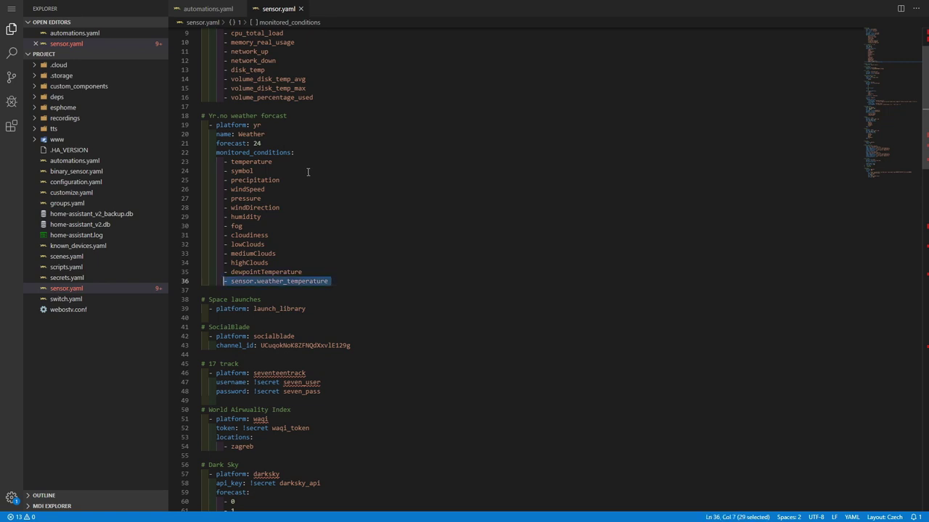
key(BackSpace)
key(BackSpace)
key(BackSpace)
key(BackSpace)
key(BackSpace)
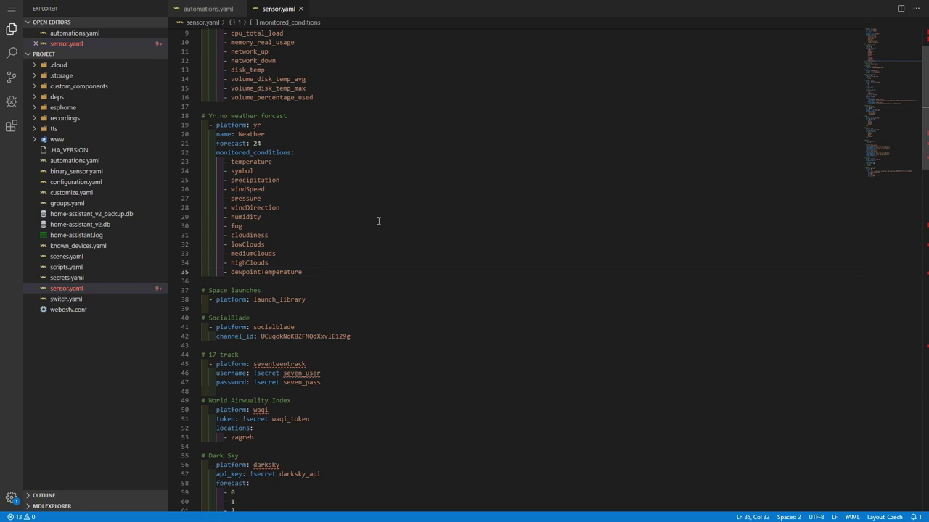
scroll(378, 220, up, 3)
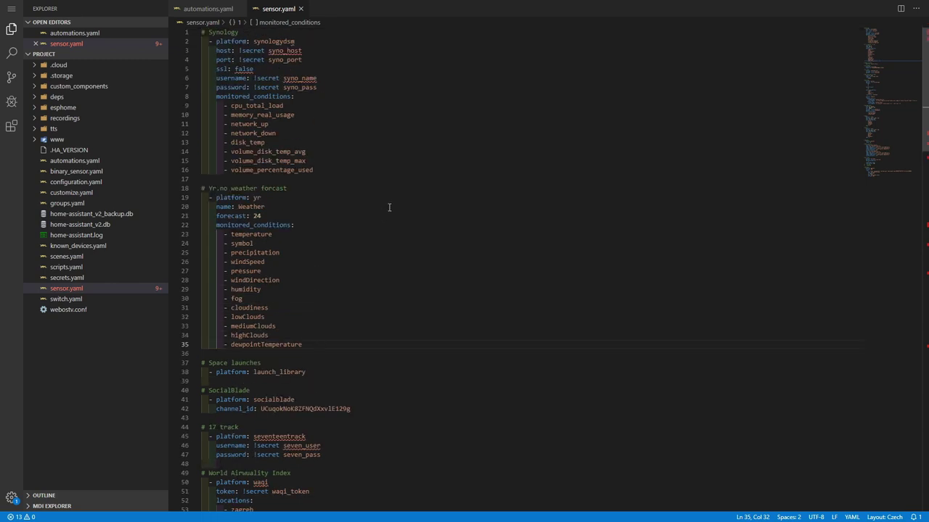
Open automations.yaml, binary_sensor.yaml, then configuration.yaml, scrolling down to panel_iframe.
click(80, 160)
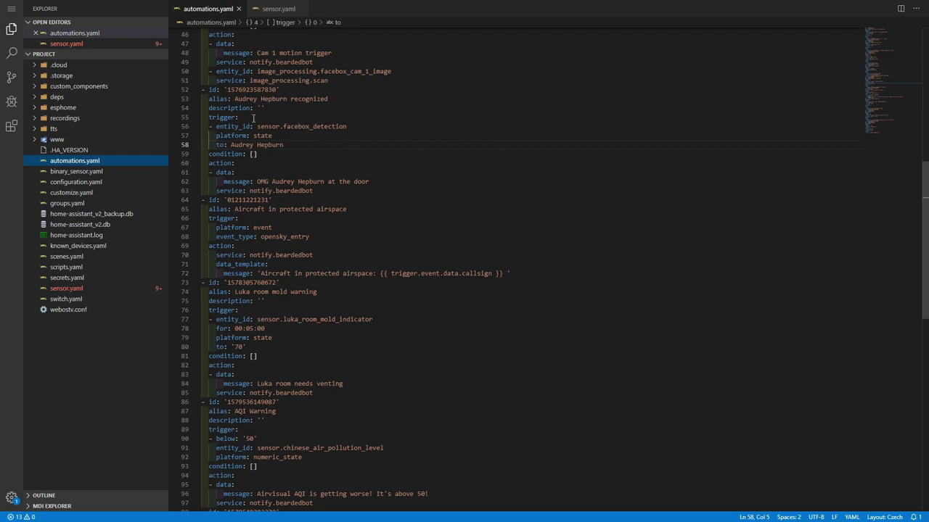
click(87, 173)
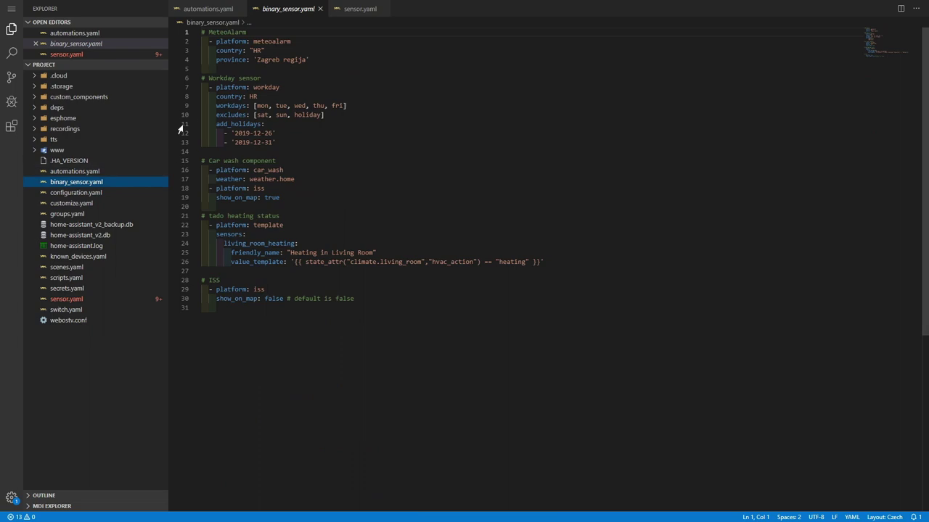
click(94, 193)
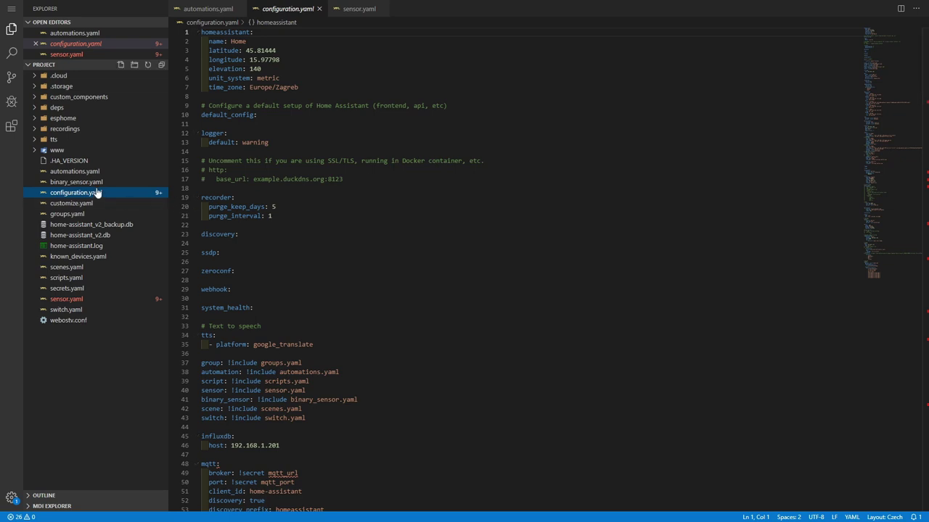
scroll(311, 226, down, 4)
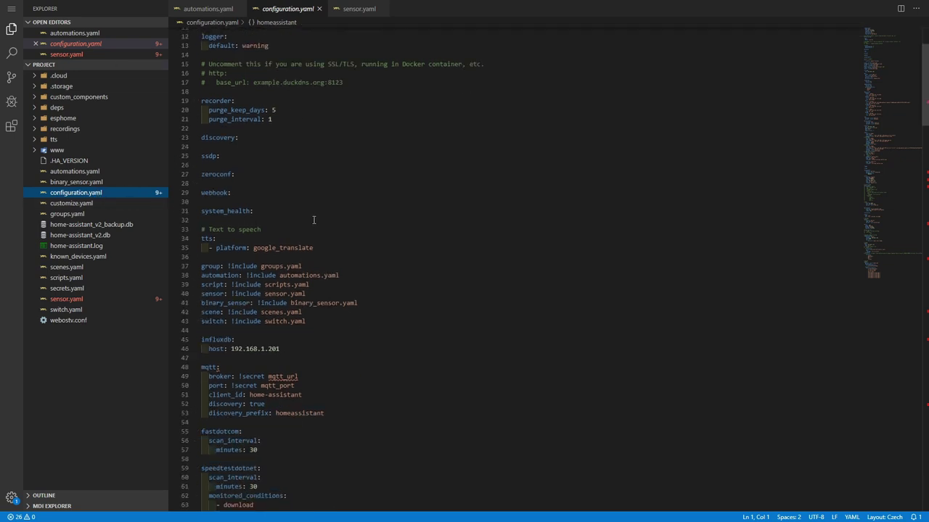
scroll(313, 220, down, 12)
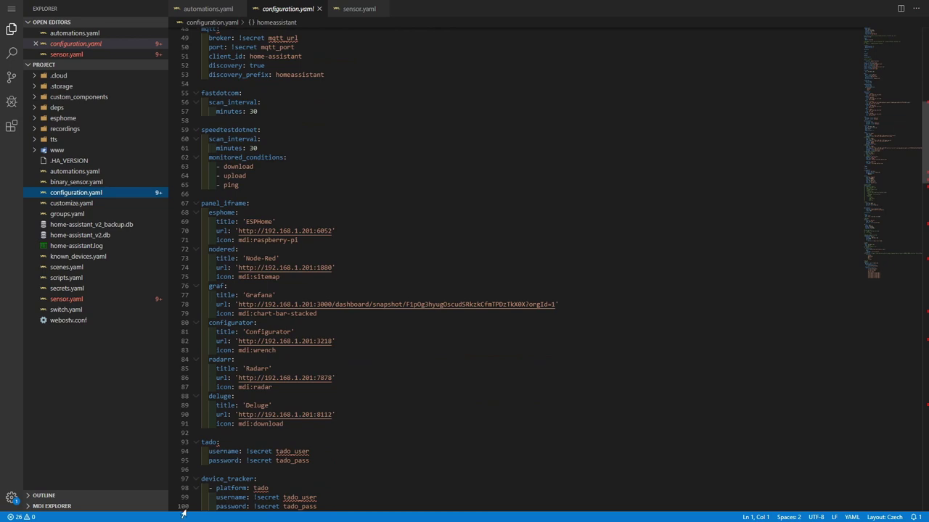
Add a vscode: entry below the Deluge panel with title 'vscode'.
click(304, 429)
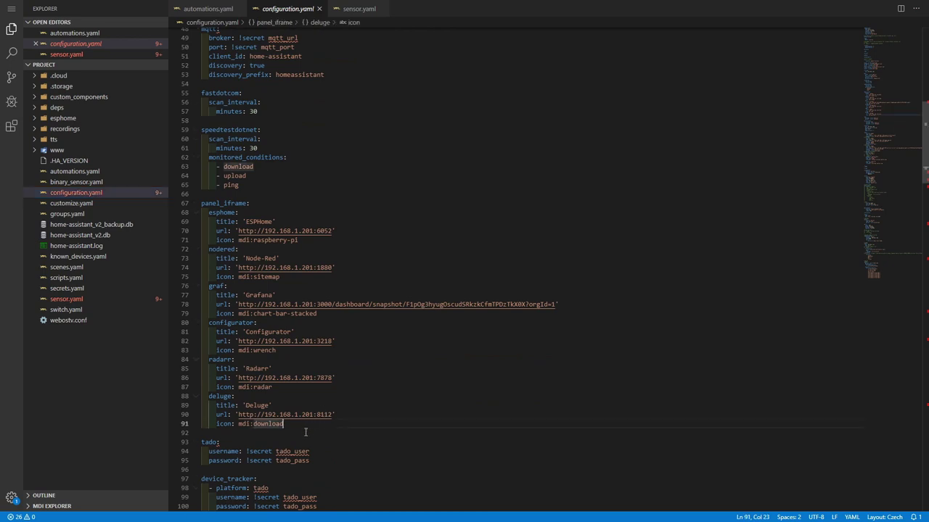
key(Return)
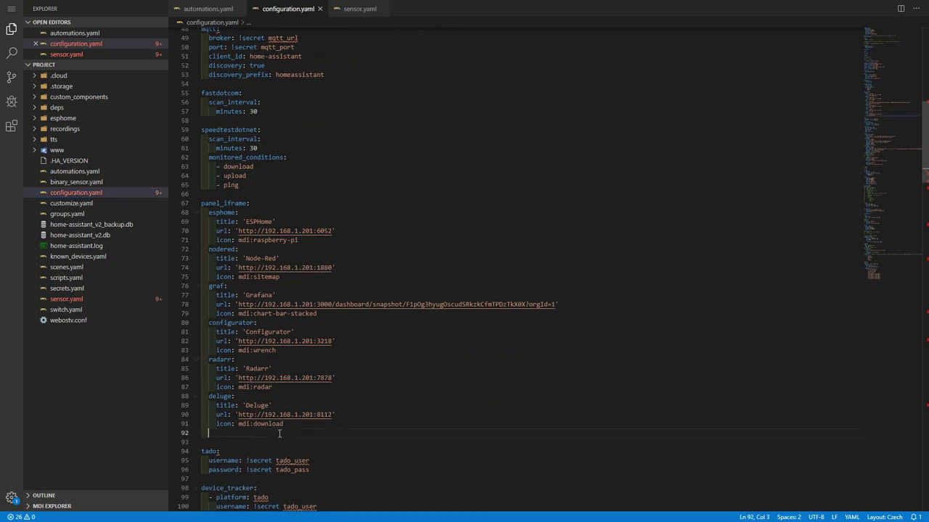
text(vscode:)
key(Return)
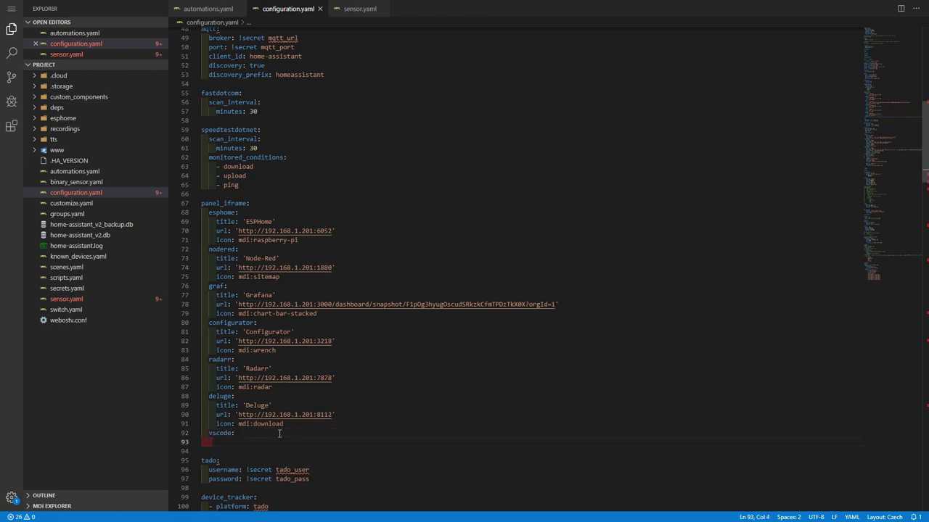
text(title:)
key(alt+shift)
text(')
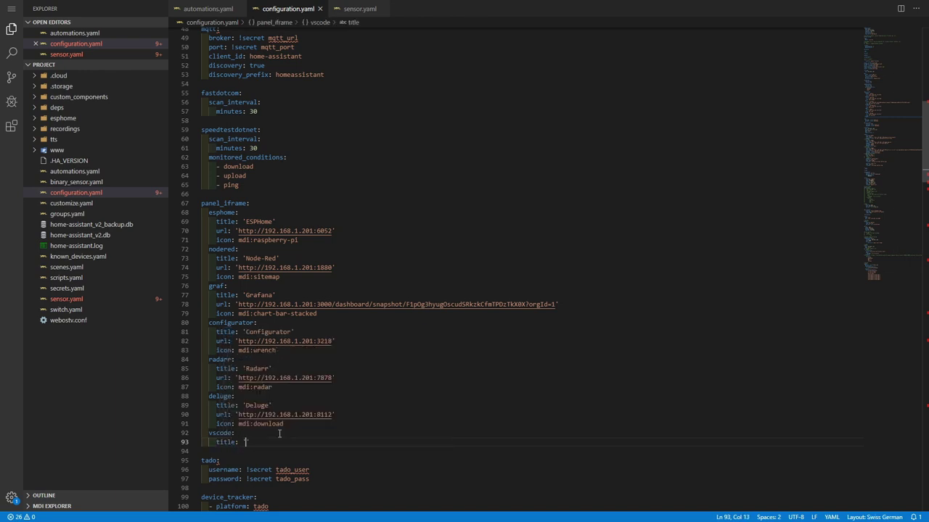
text(vscode)
key(End)
key(Return)
text(url: )
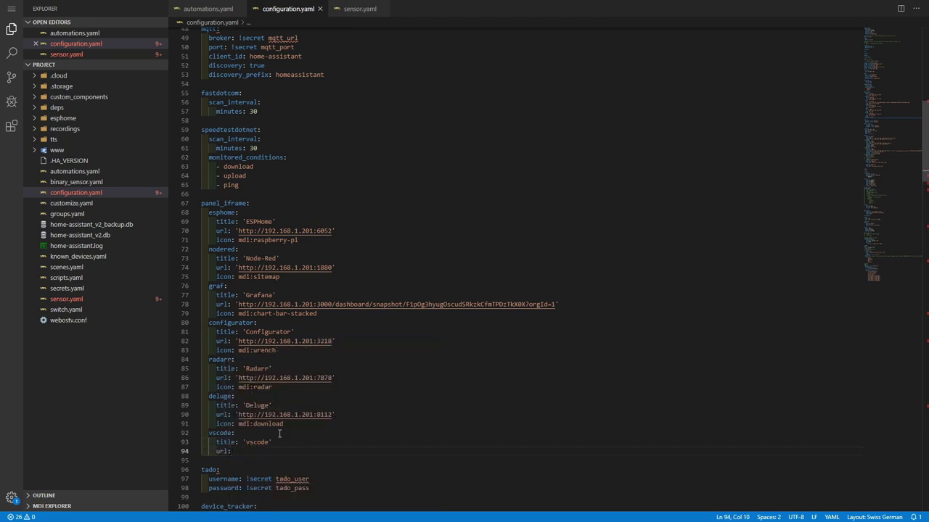
text('http://192.168.1.201:8080)
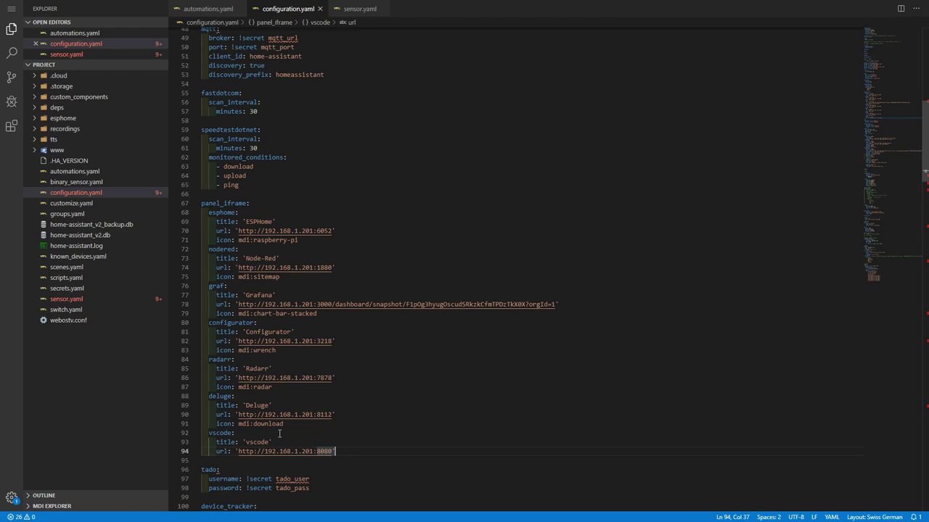
key(Return)
text(ico)
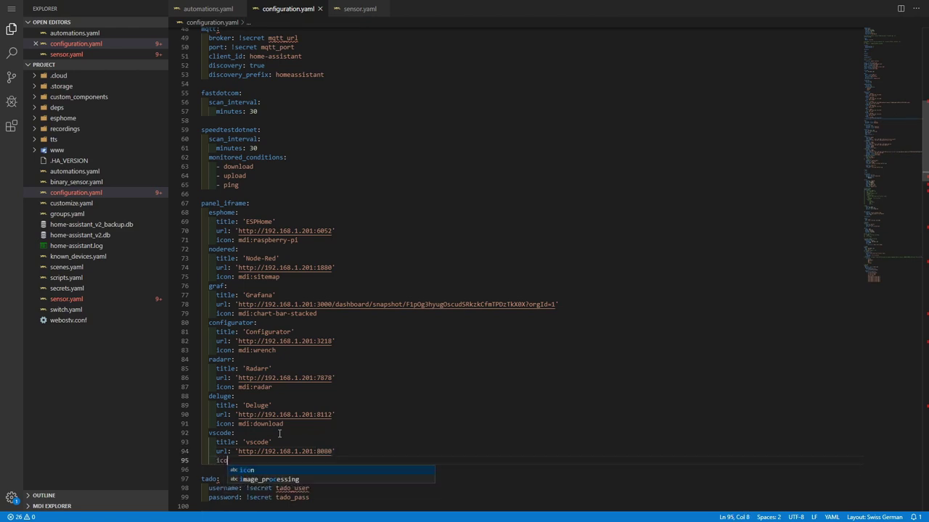
text(n:)
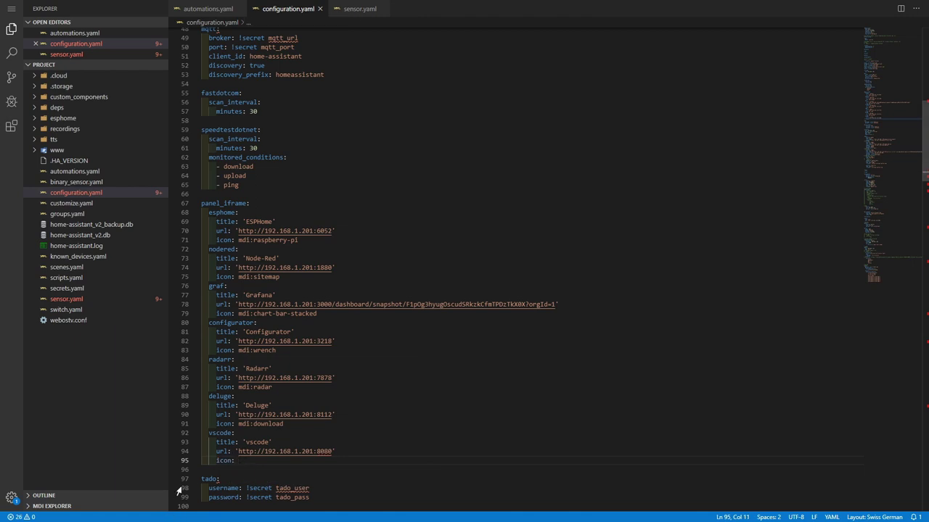
right_click(254, 460)
key(Escape)
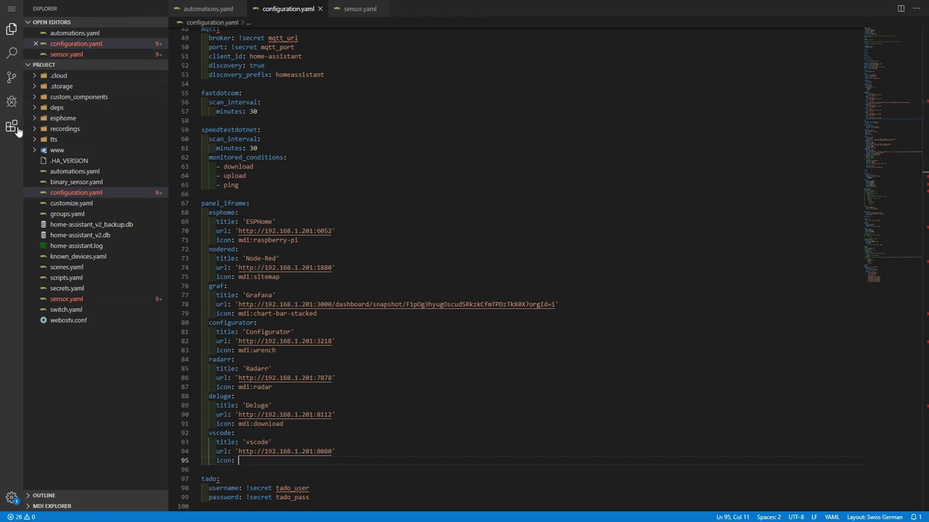
Show the details page of the installed Material Design Icons Intellisense extension.
click(15, 130)
click(93, 178)
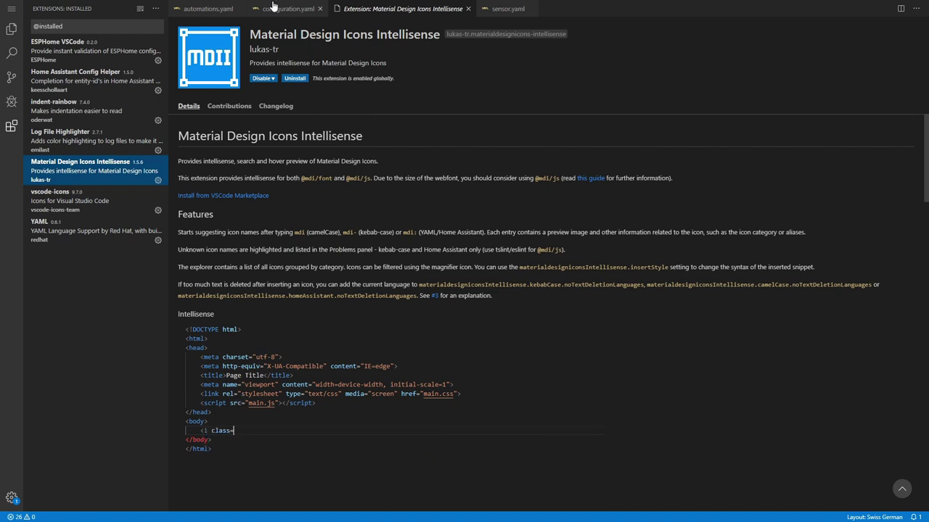
Back in configuration.yaml, type mdi- on the icon line and browse the icon suggestions.
click(273, 6)
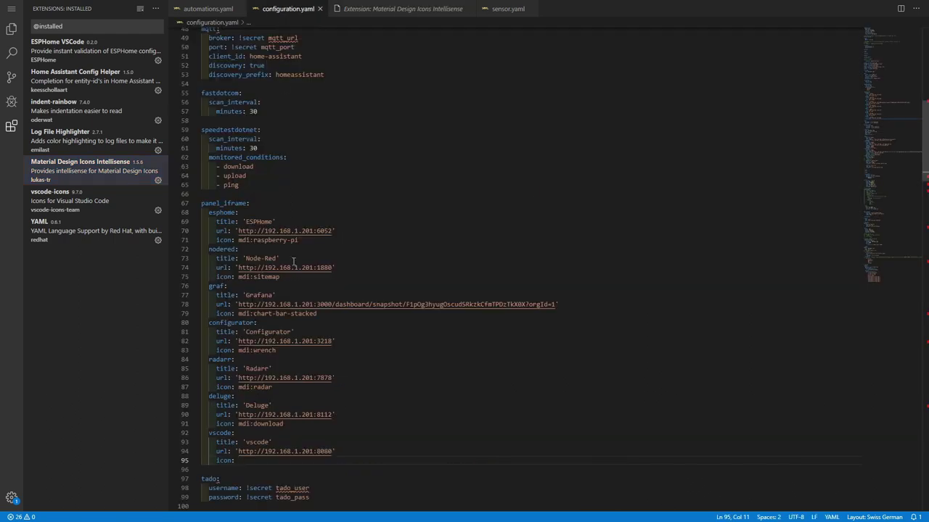
text(mdi-)
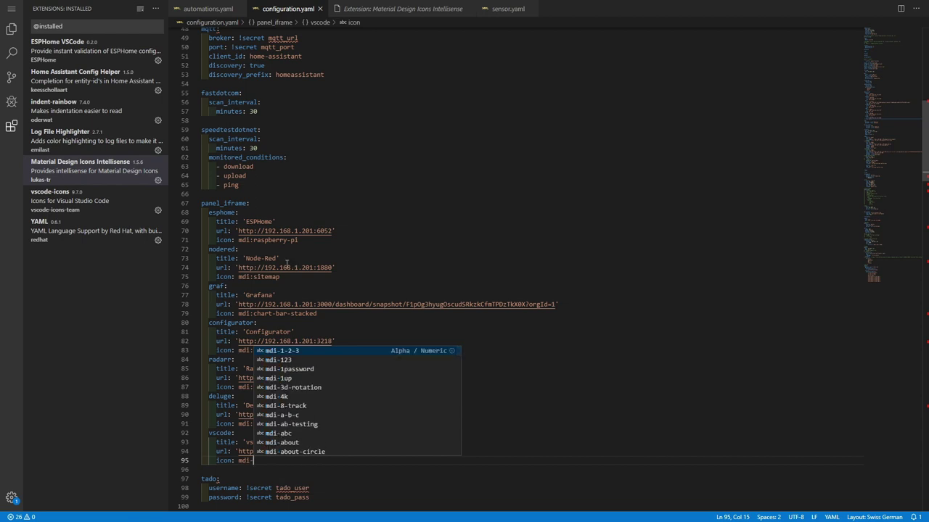
scroll(342, 388, down, 8)
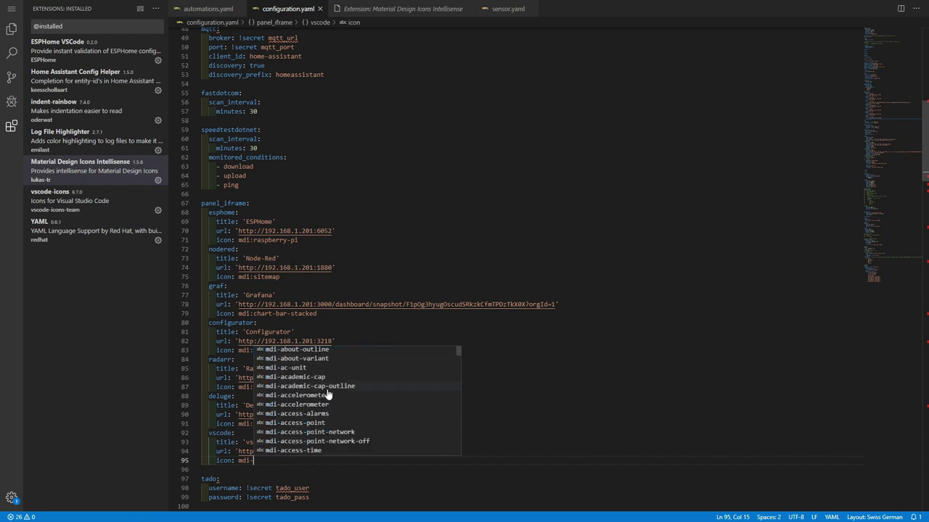
scroll(327, 394, down, 10)
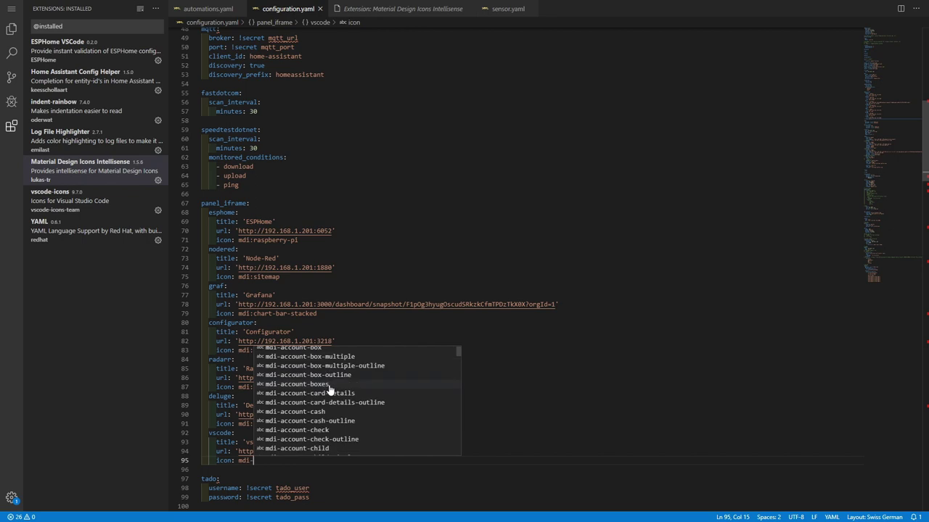
scroll(330, 389, down, 10)
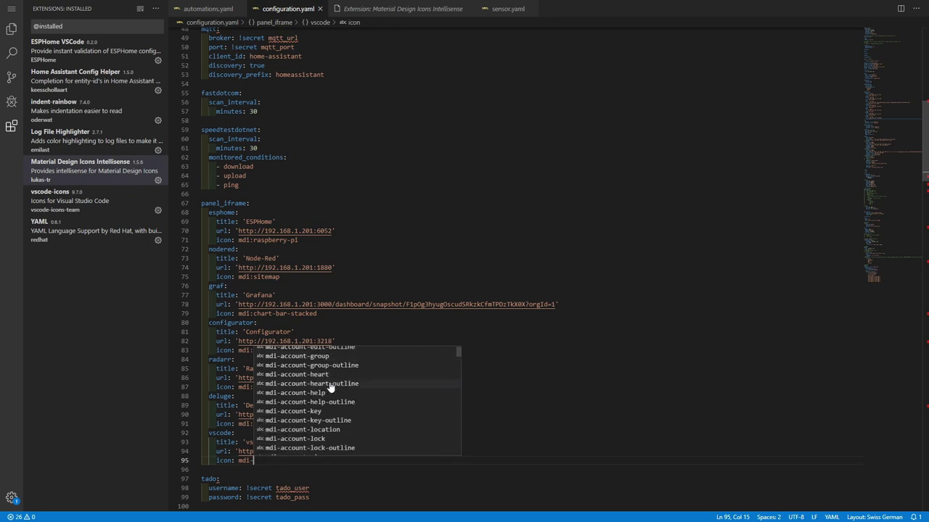
scroll(331, 388, down, 10)
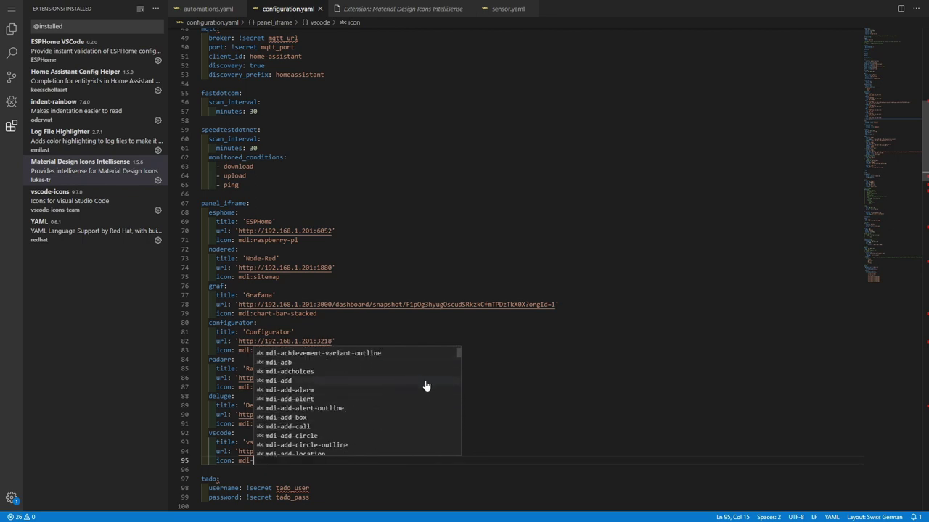
drag(457, 354, 458, 361)
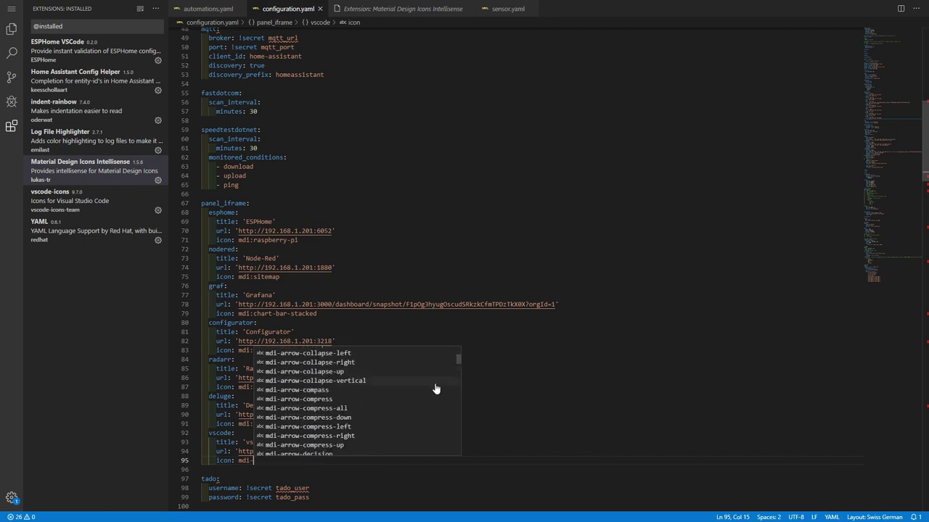
scroll(425, 402, down, 5)
scroll(420, 399, down, 2)
Pick the mdi-bug suggestion and change it to mdi:bug.
text(b)
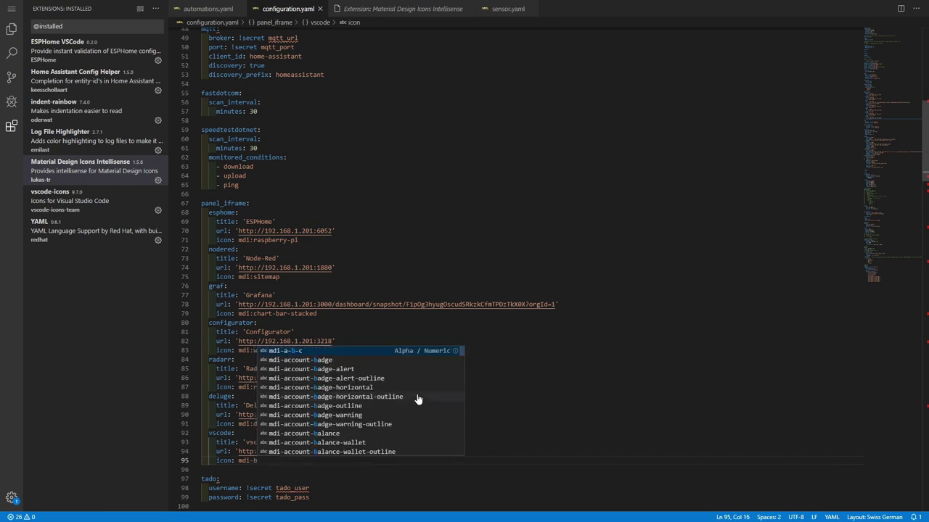
text(u)
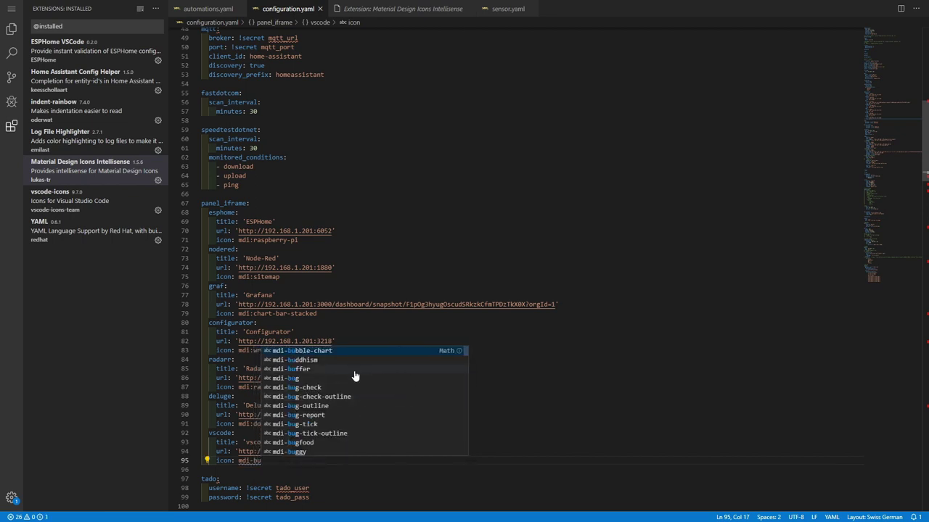
click(355, 378)
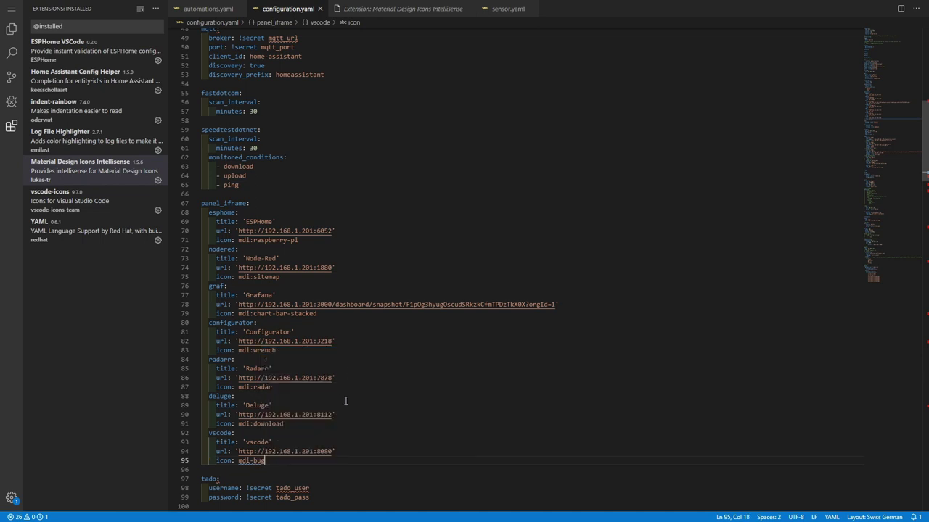
key(BackSpace)
key(ctrl+space)
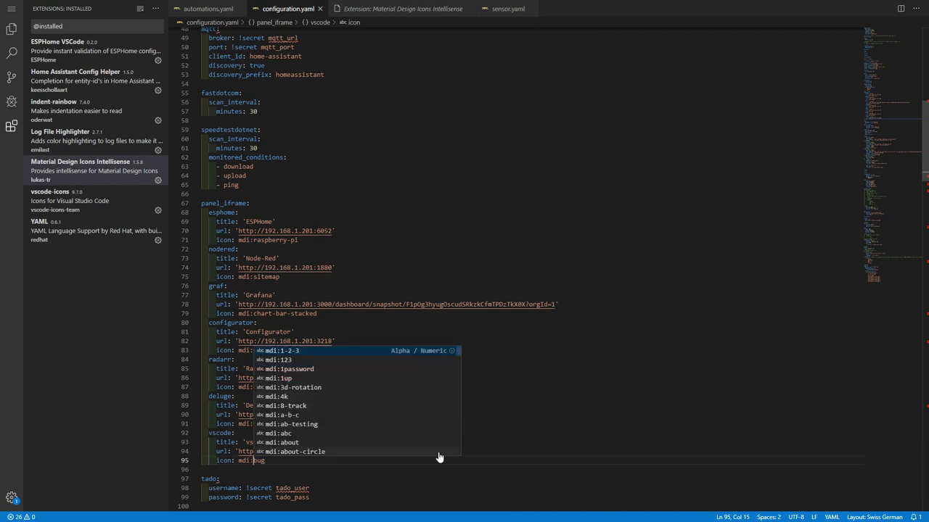
key(Escape)
key(End)
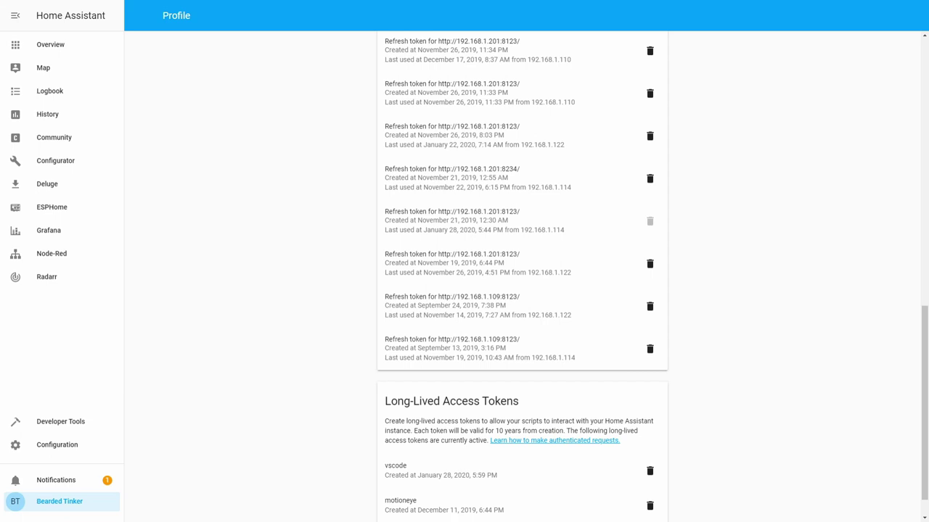
Run Check Config under Server Controls, restart Home Assistant, then open the new vscode sidebar panel.
click(57, 444)
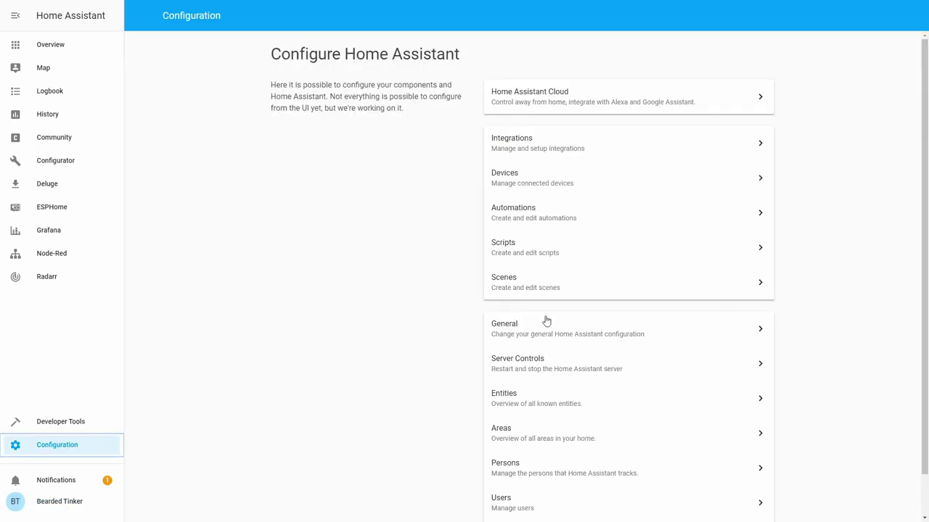
click(535, 358)
click(628, 172)
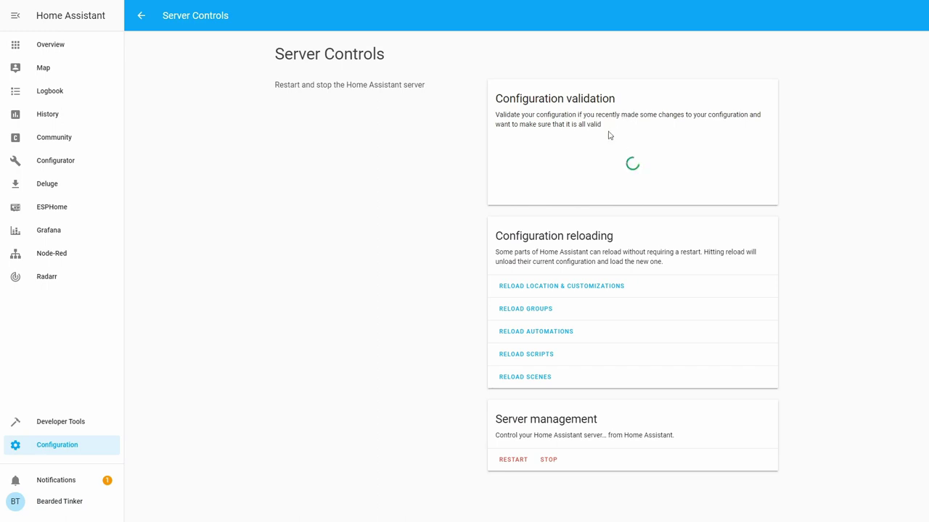
click(513, 460)
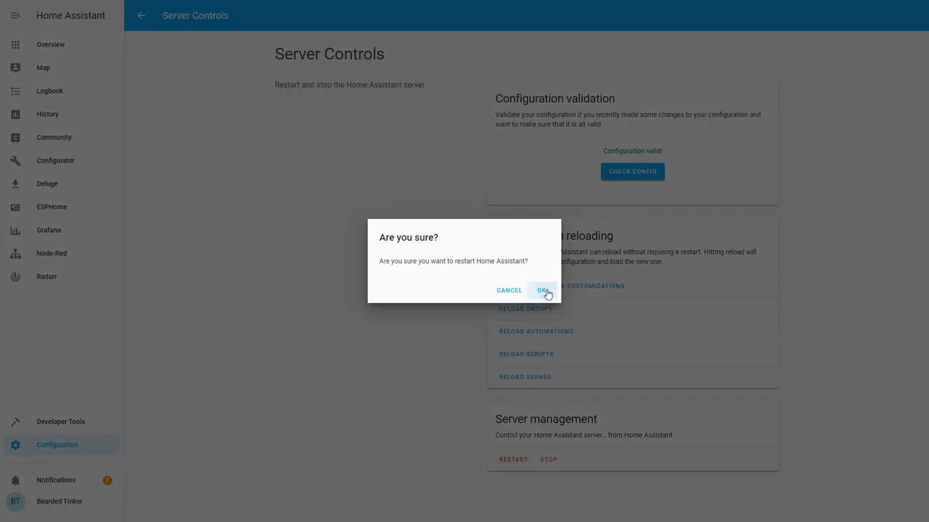
click(543, 291)
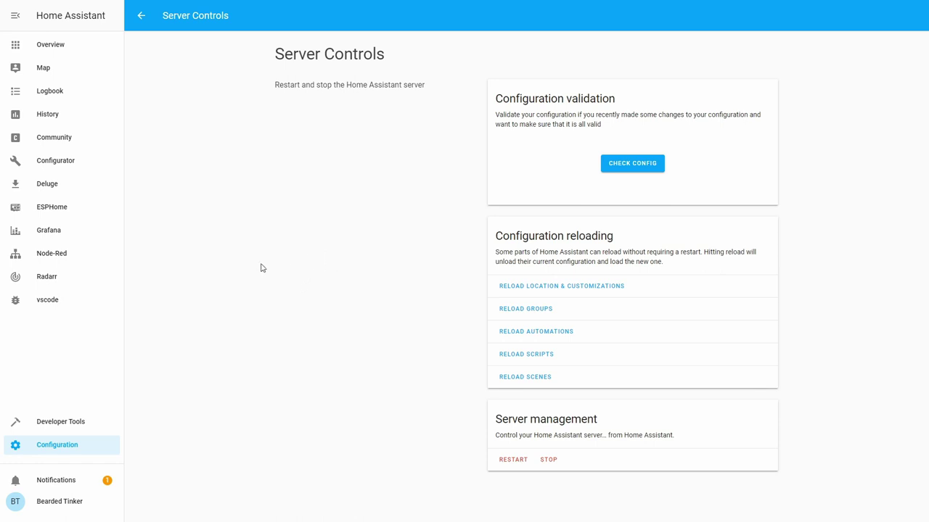
click(48, 299)
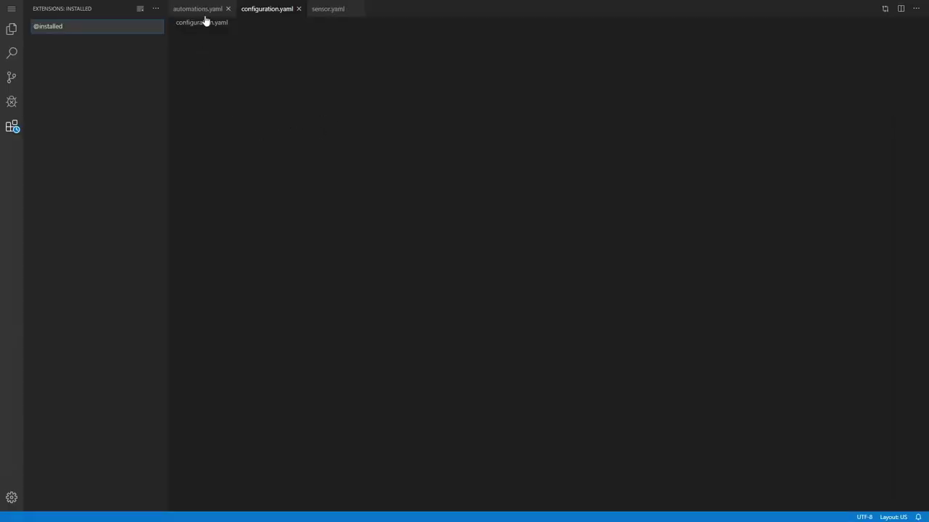
View automations.yaml, then configuration.yaml with the Explorer tree, and leave full screen.
click(206, 10)
click(283, 9)
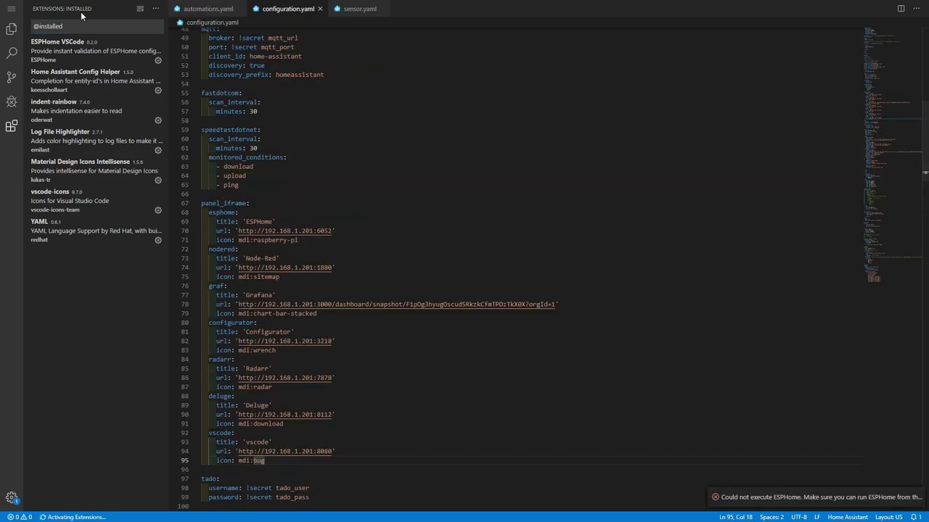
click(13, 29)
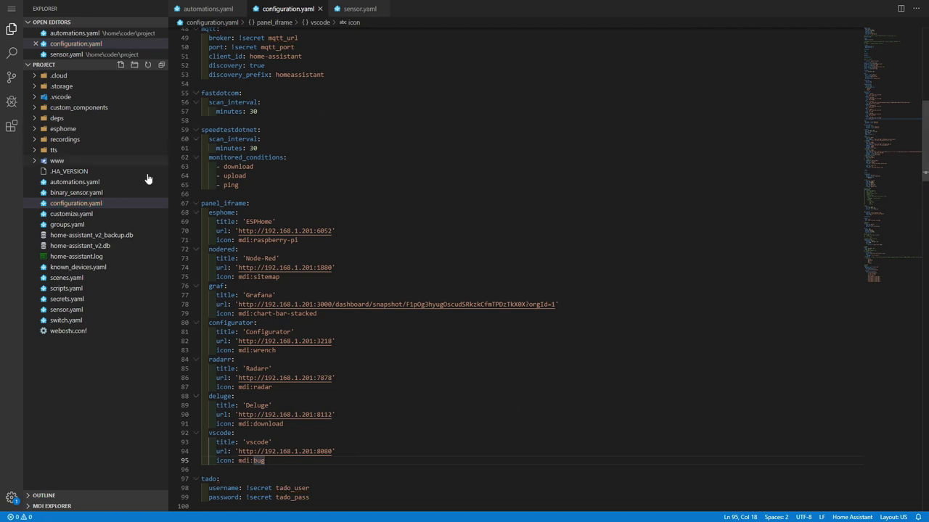
key(F11)
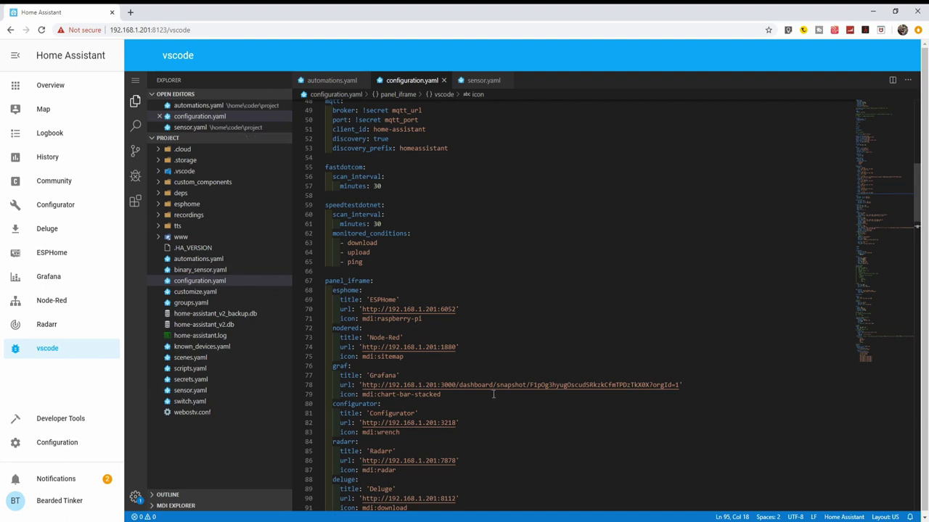
In Configurator, browse from / into config, open automations.yaml, and close the file drawer.
scroll(423, 271, down, 2)
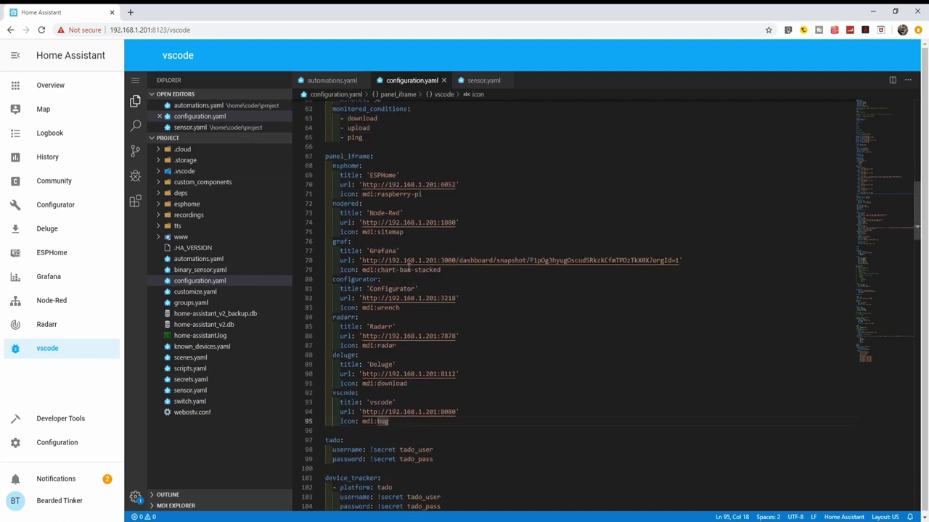
scroll(408, 269, up, 10)
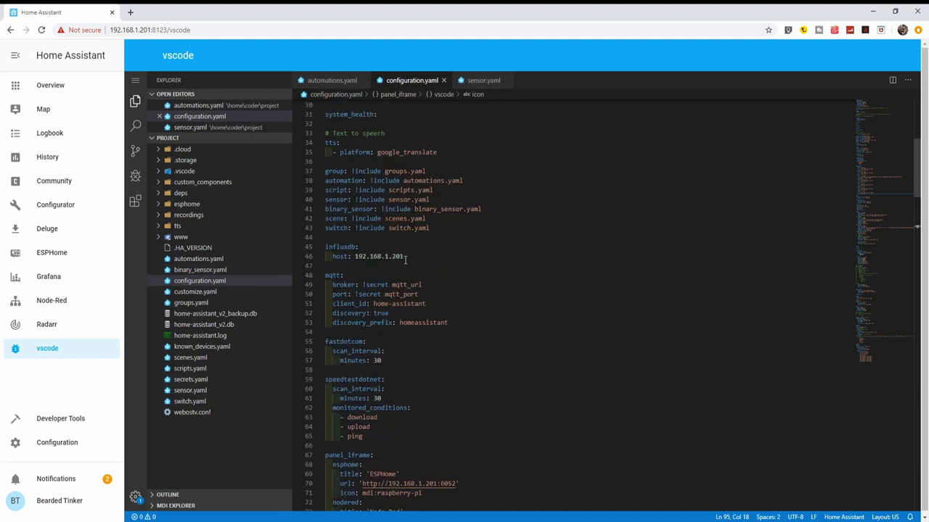
click(72, 208)
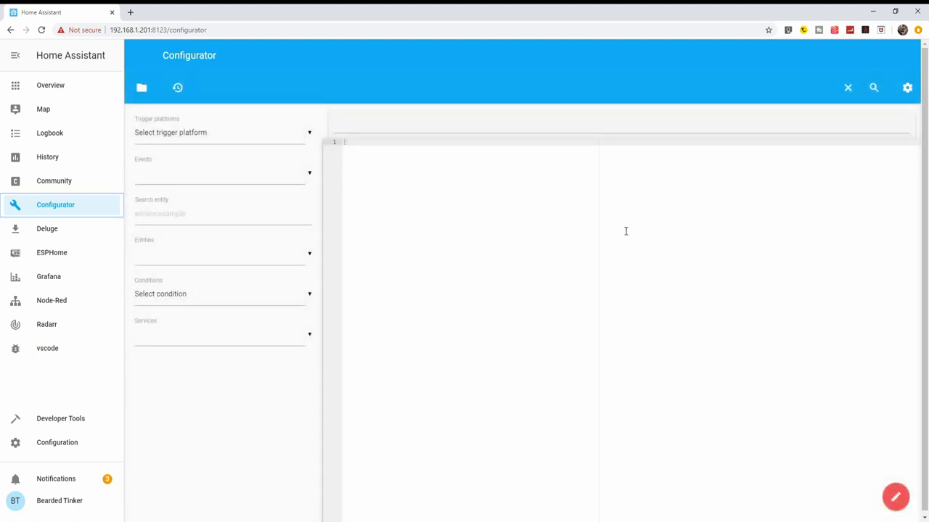
click(151, 91)
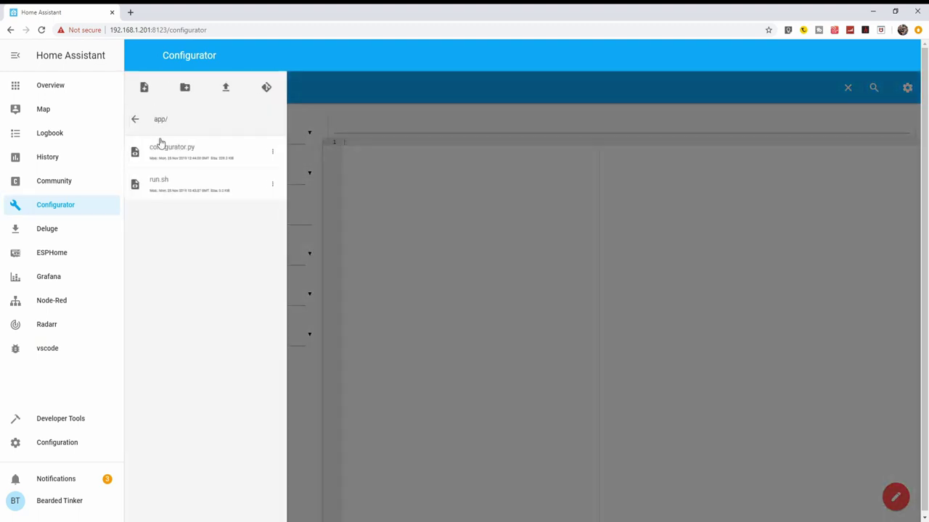
click(143, 123)
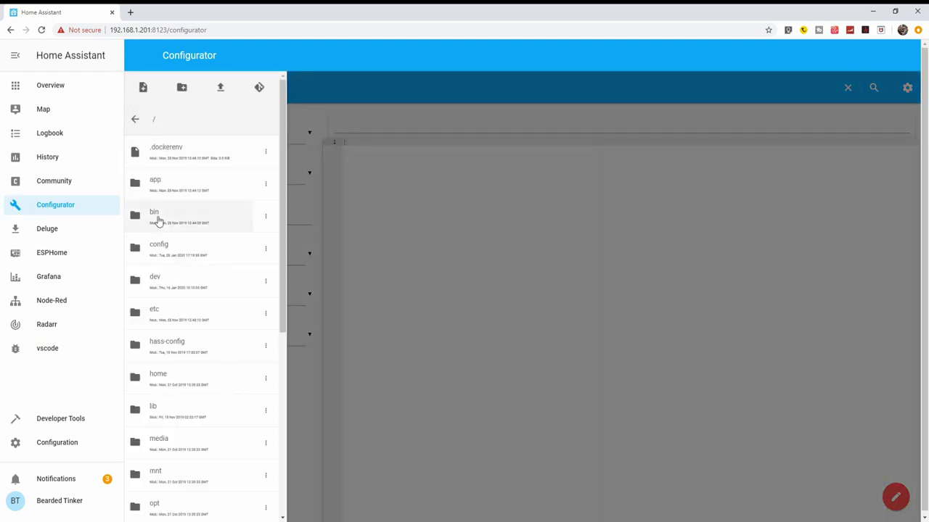
click(160, 258)
click(174, 286)
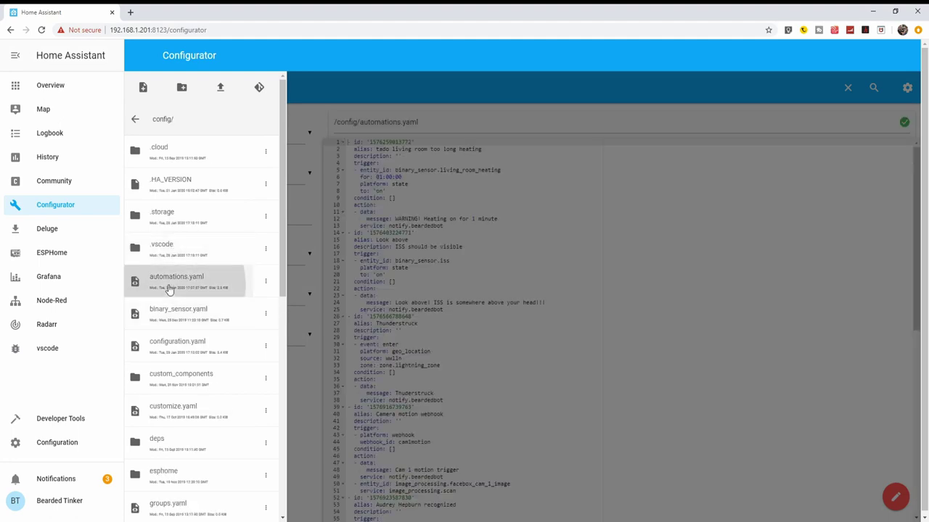
click(530, 296)
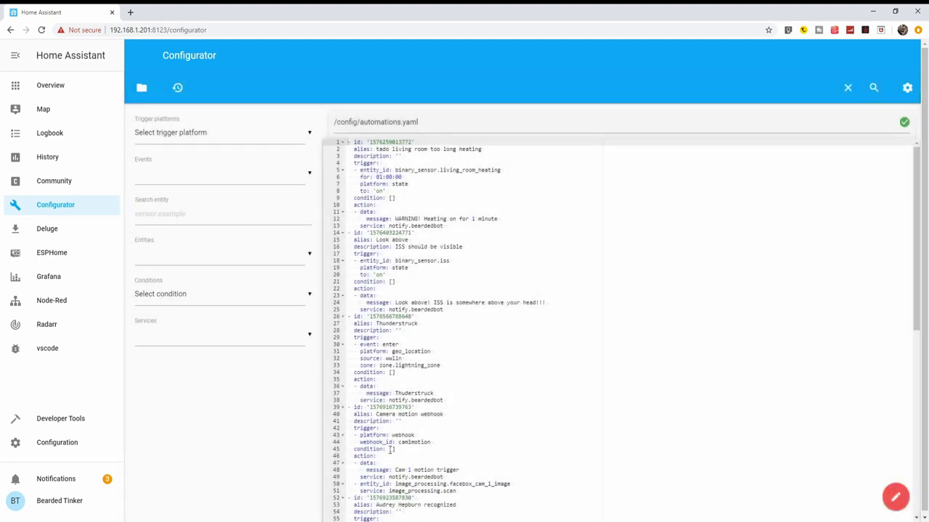